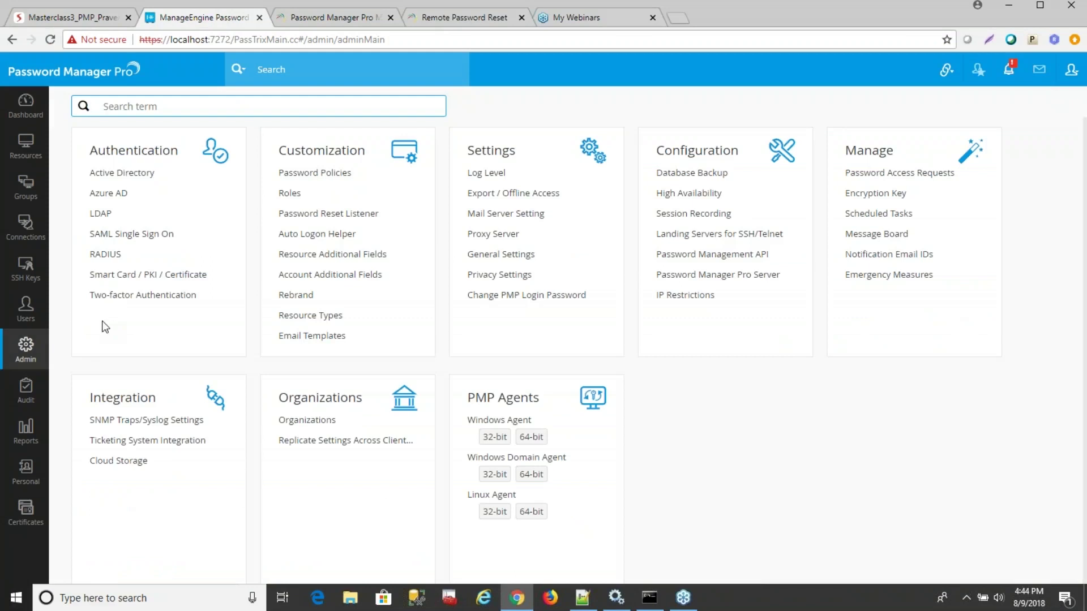
Review the Strong password policy's rules, including 8–14 characters and a 30-day maximum age.
{"action": "left_click", "coordinate": [325, 174]}
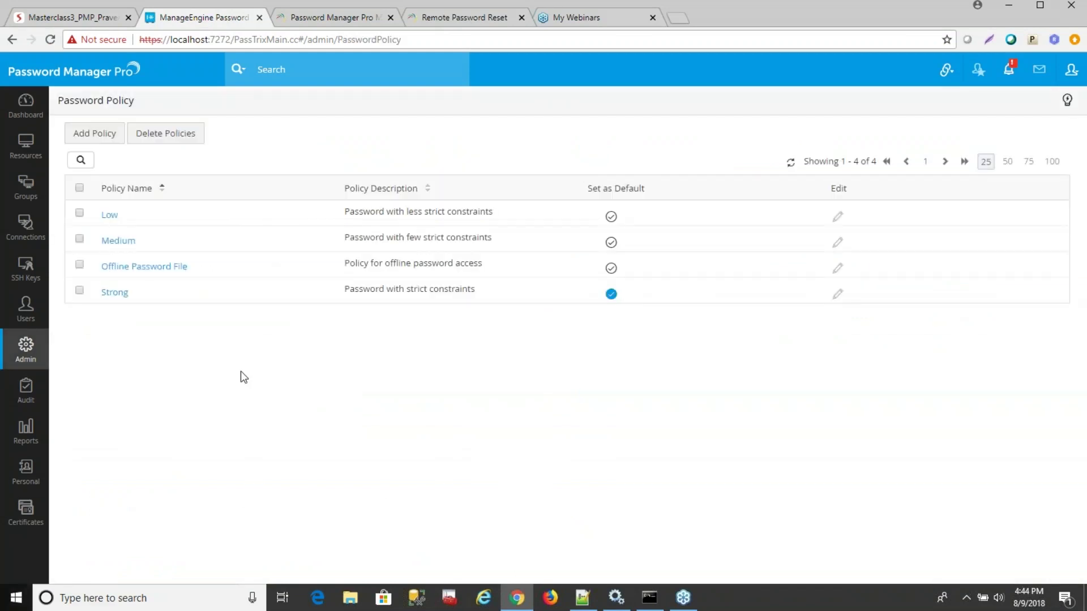
{"action": "left_click", "coordinate": [120, 295]}
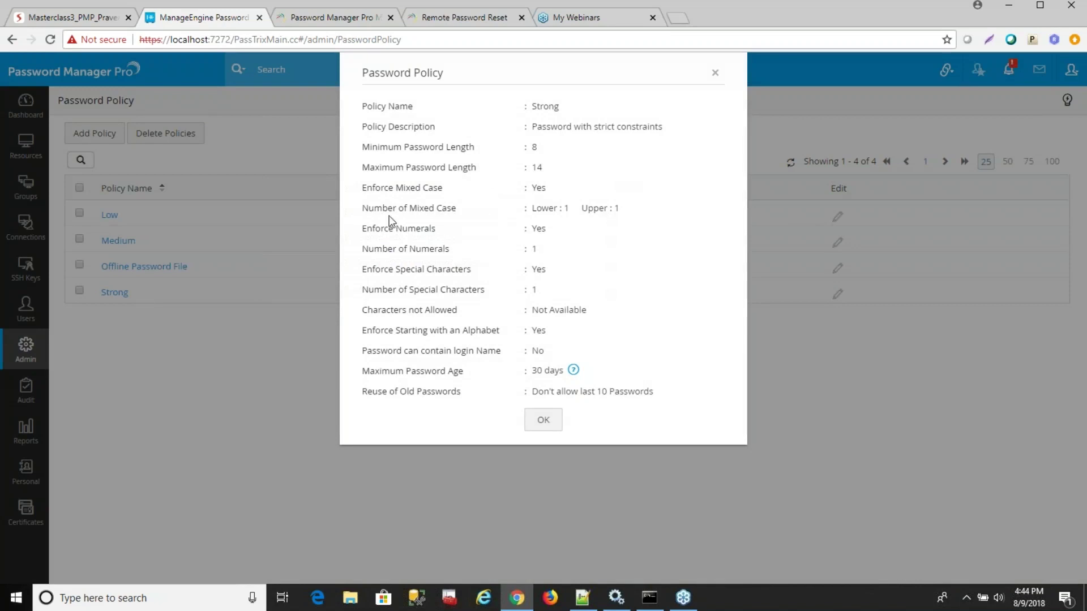
{"action": "left_click_drag", "start_coordinate": [408, 187], "coordinate": [458, 283]}
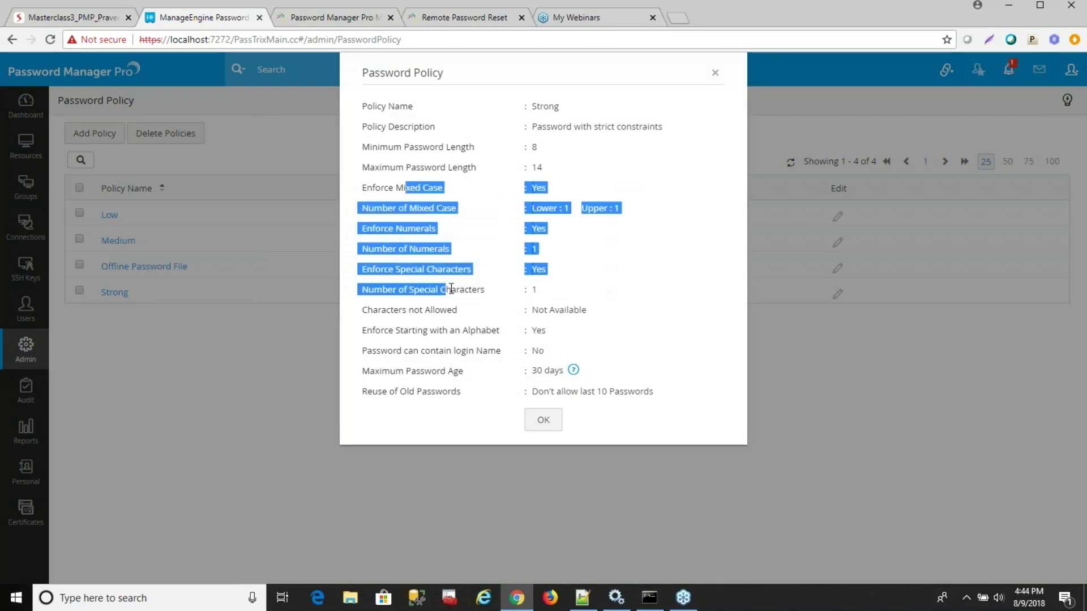
{"action": "left_click", "coordinate": [671, 277]}
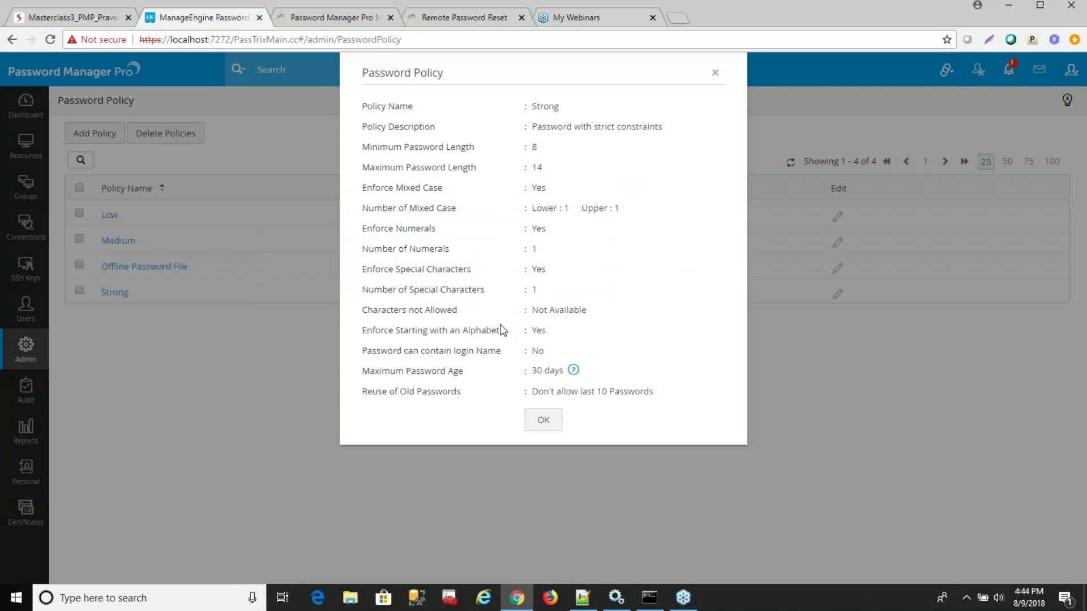
{"action": "left_click_drag", "start_coordinate": [408, 310], "coordinate": [458, 311]}
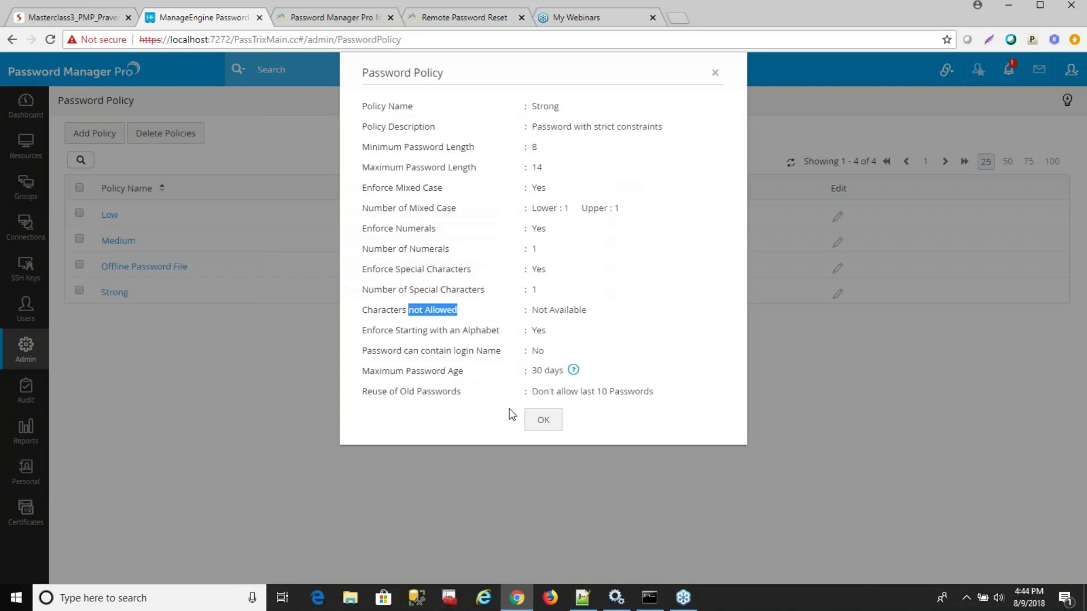
{"action": "left_click", "coordinate": [715, 77]}
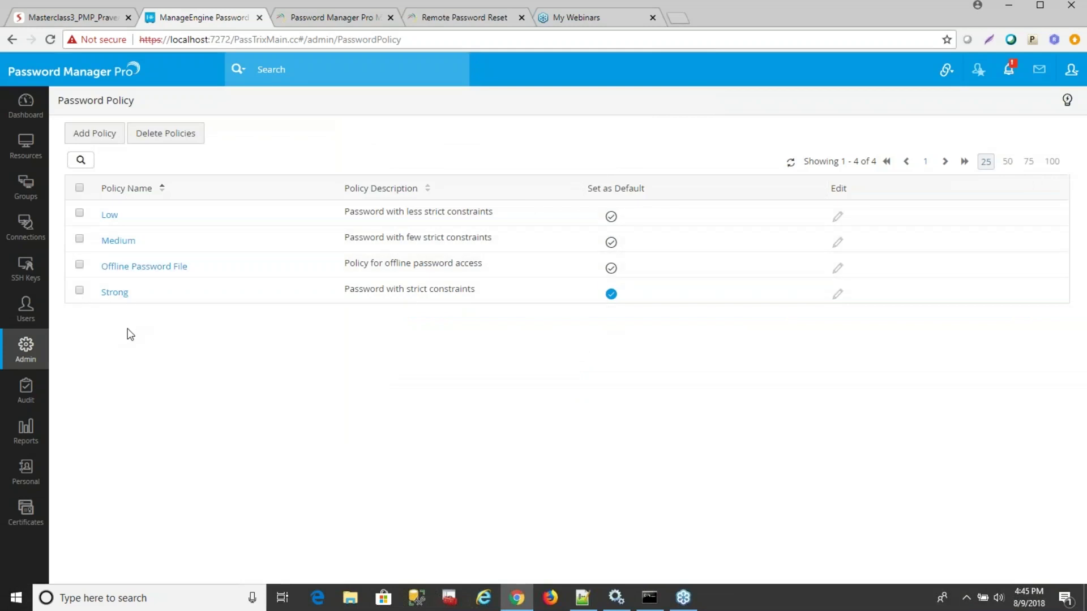
{"action": "left_click", "coordinate": [109, 146]}
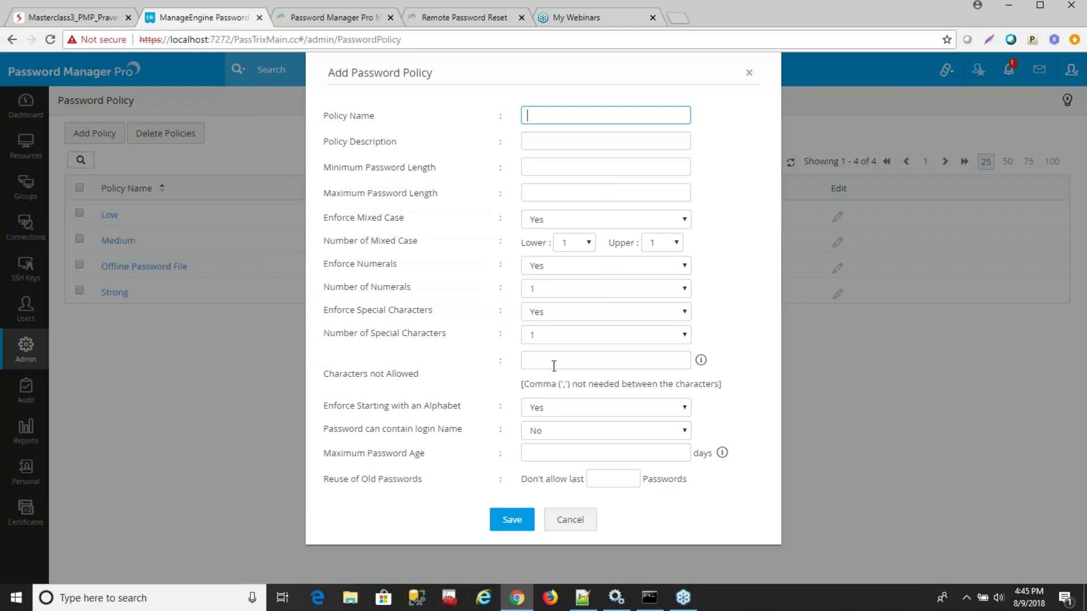
{"action": "left_click", "coordinate": [564, 520]}
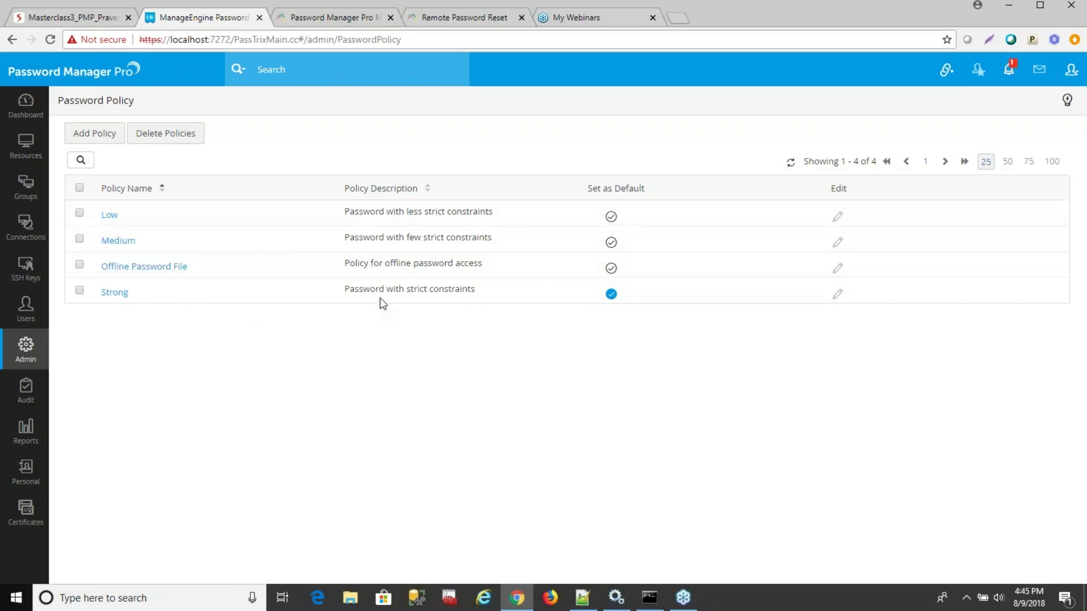
Select all ten resources, pick the Strong policy to associate, then dismiss the dialog unsaved.
{"action": "left_click", "coordinate": [26, 148]}
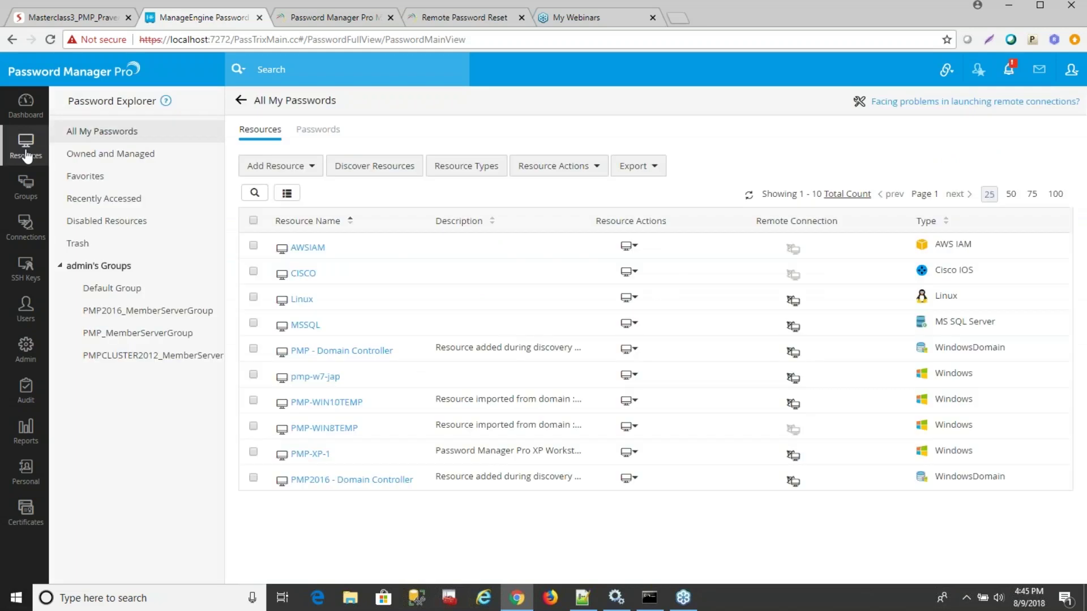
{"action": "left_click", "coordinate": [252, 221]}
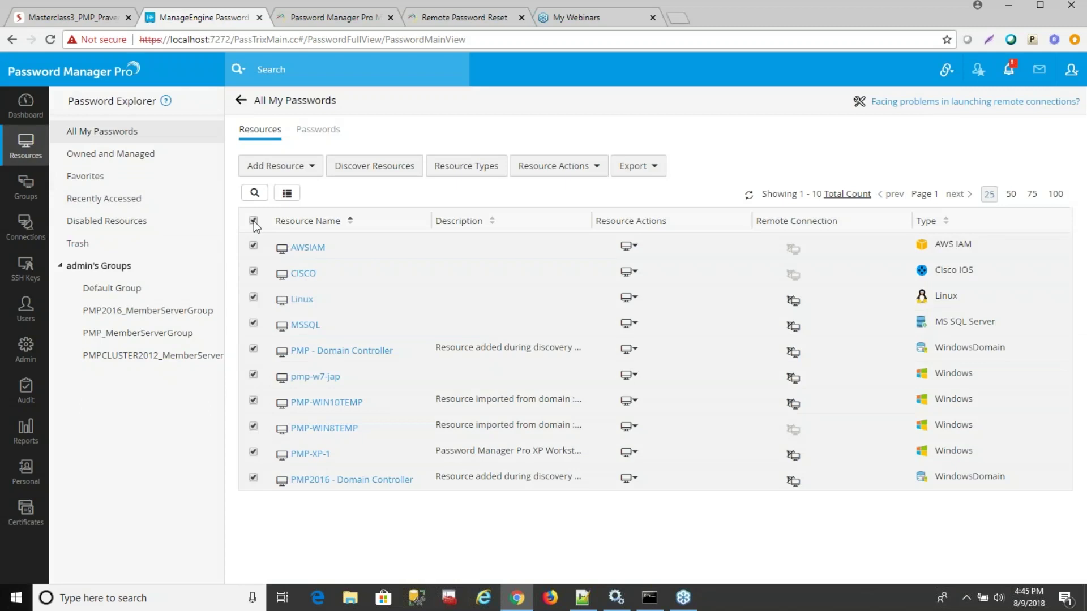
{"action": "left_click", "coordinate": [574, 173]}
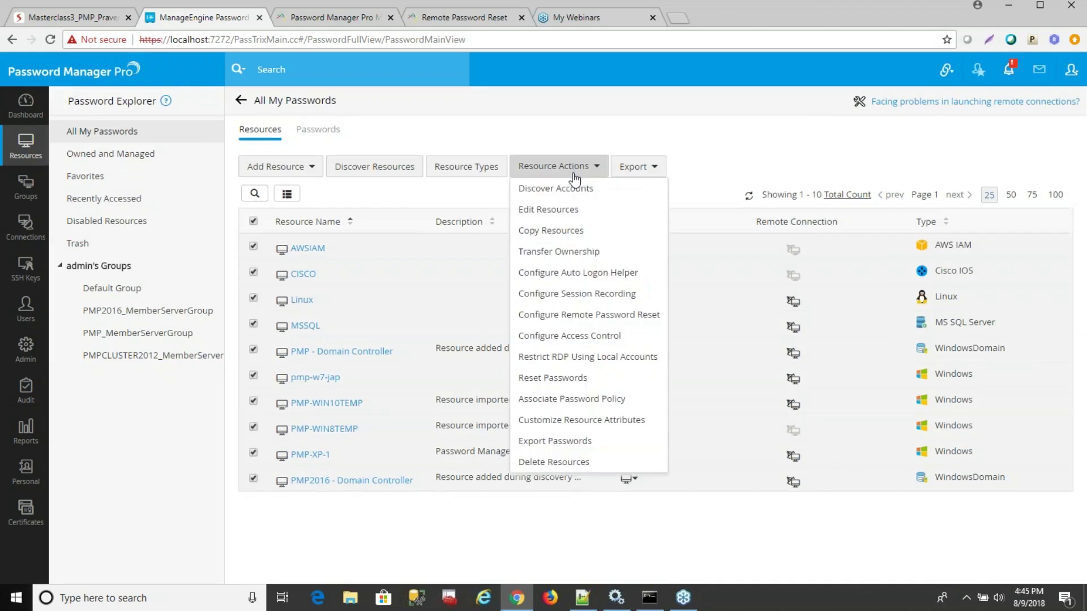
{"action": "left_click", "coordinate": [591, 401]}
{"action": "left_click", "coordinate": [535, 202]}
{"action": "left_click", "coordinate": [508, 245]}
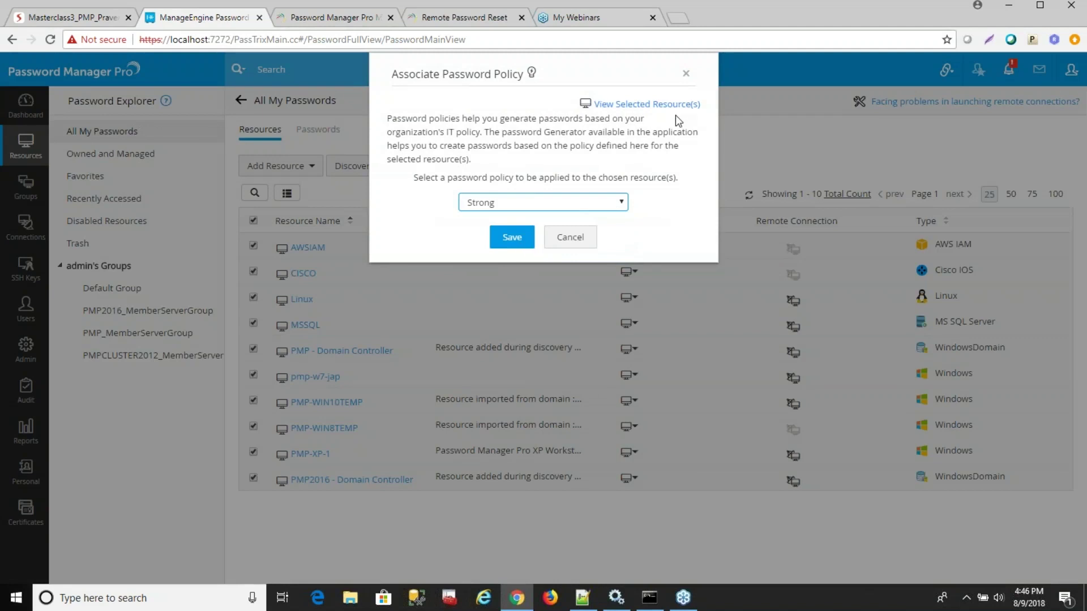
{"action": "left_click", "coordinate": [686, 74]}
Tick PMP2016_MemberServerGroup on Resource Groups and inspect its Actions and Bulk Configuration menus.
{"action": "left_click", "coordinate": [37, 211]}
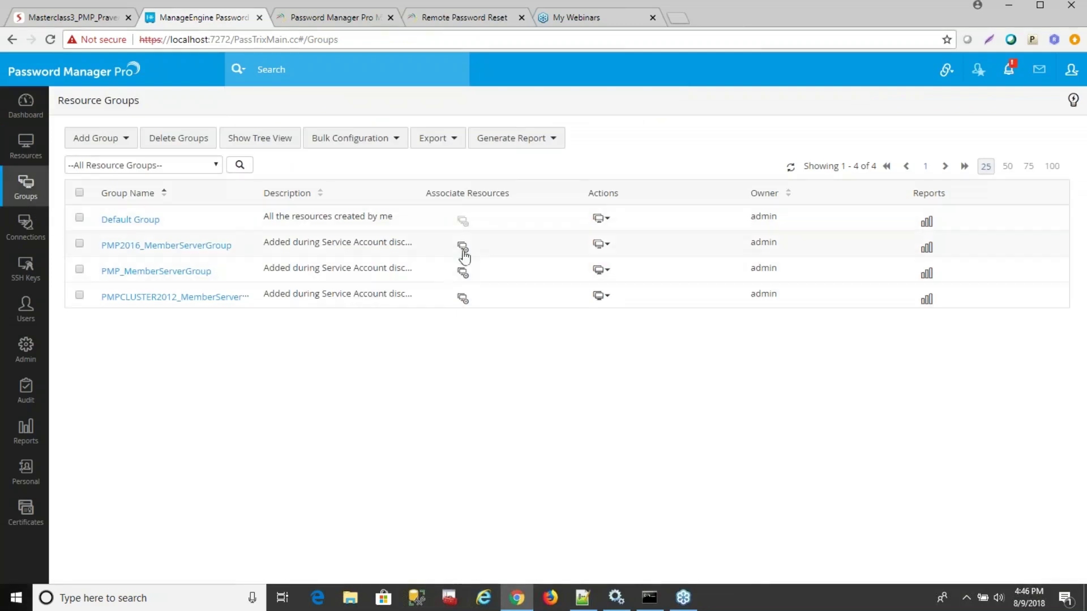
{"action": "left_click", "coordinate": [601, 244]}
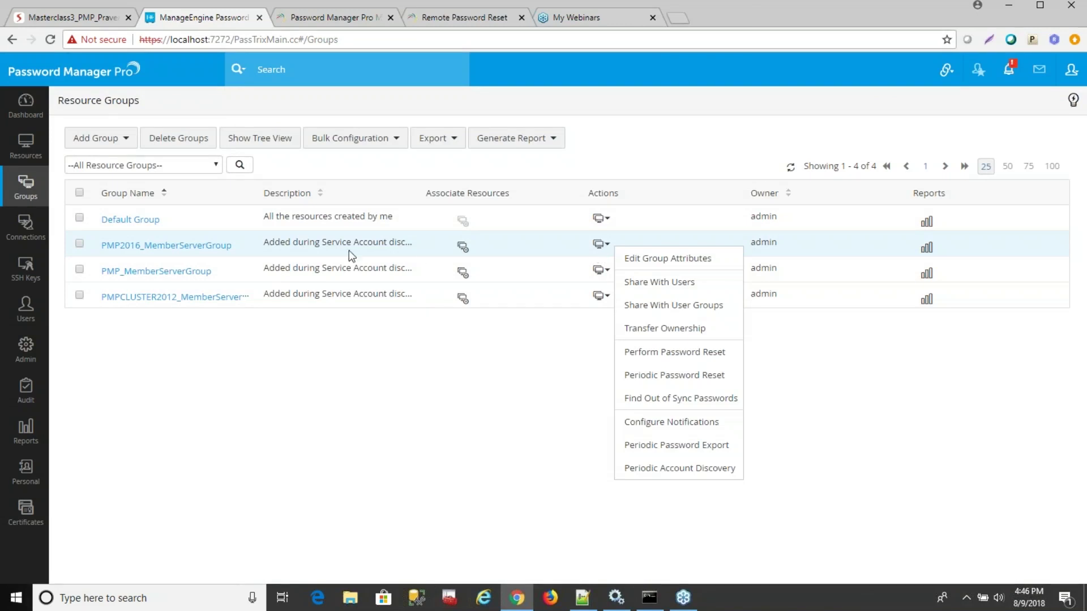
{"action": "left_click", "coordinate": [80, 245]}
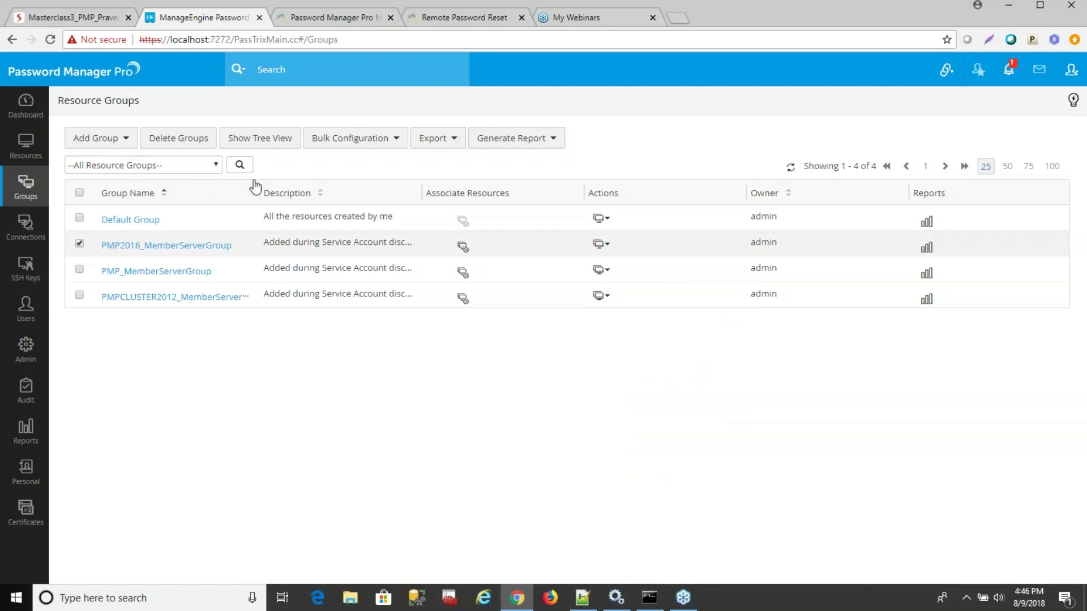
{"action": "left_click", "coordinate": [357, 144]}
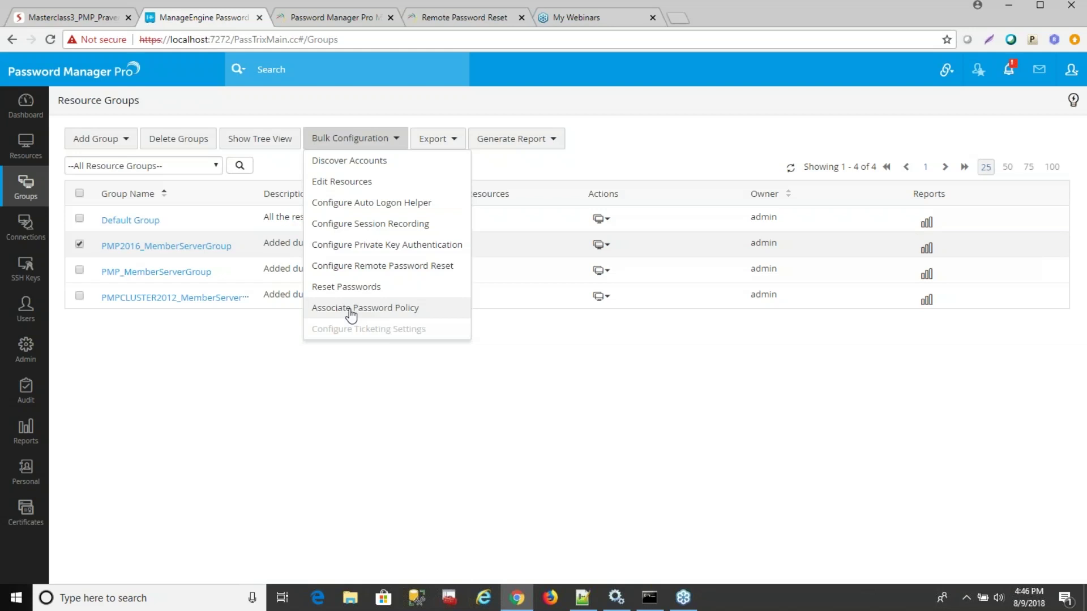
{"action": "left_click", "coordinate": [515, 399]}
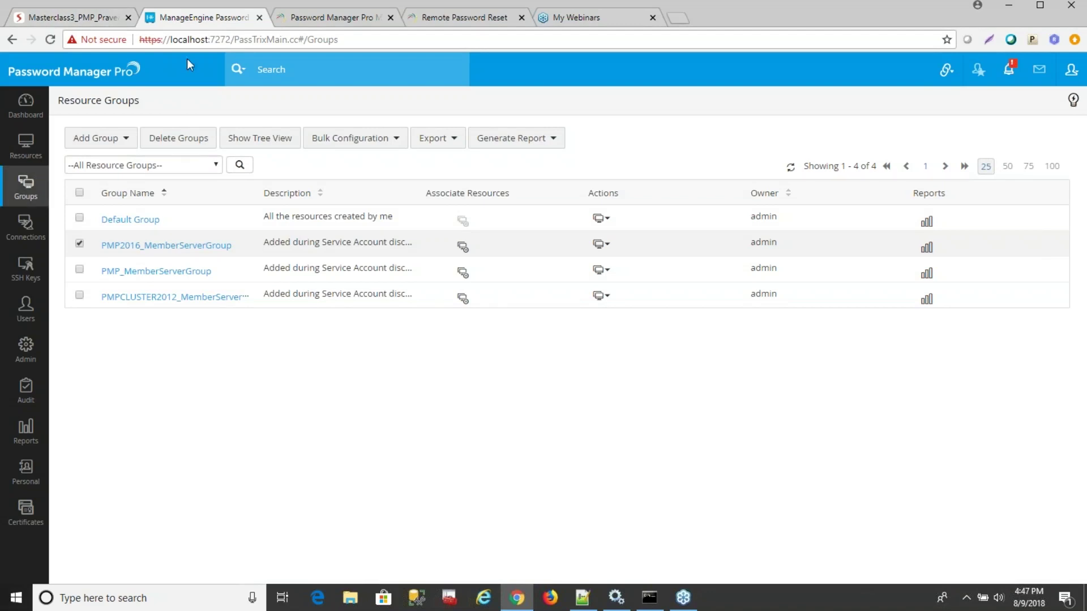
{"action": "left_click", "coordinate": [102, 17]}
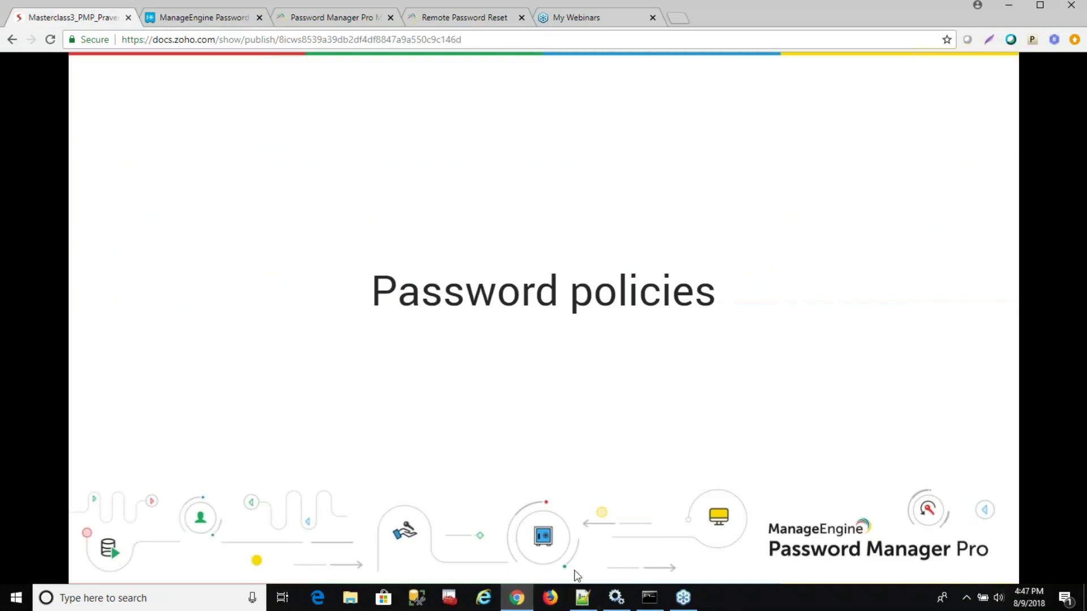
Advance the deck to 'Configuring remote password reset' and return to Password Manager Pro.
{"action": "left_click", "coordinate": [988, 512]}
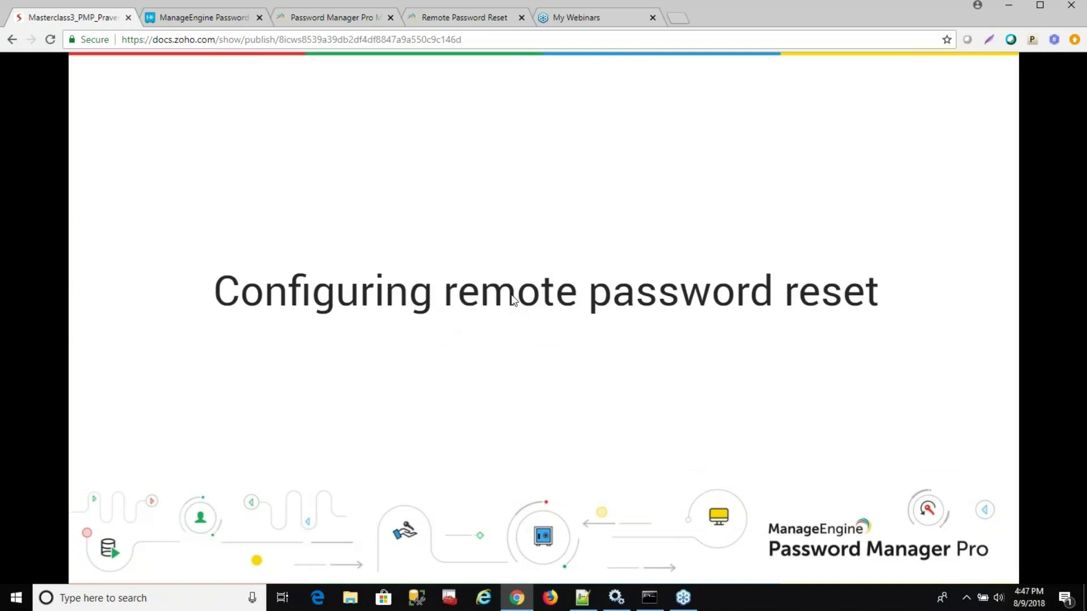
{"action": "left_click", "coordinate": [203, 17]}
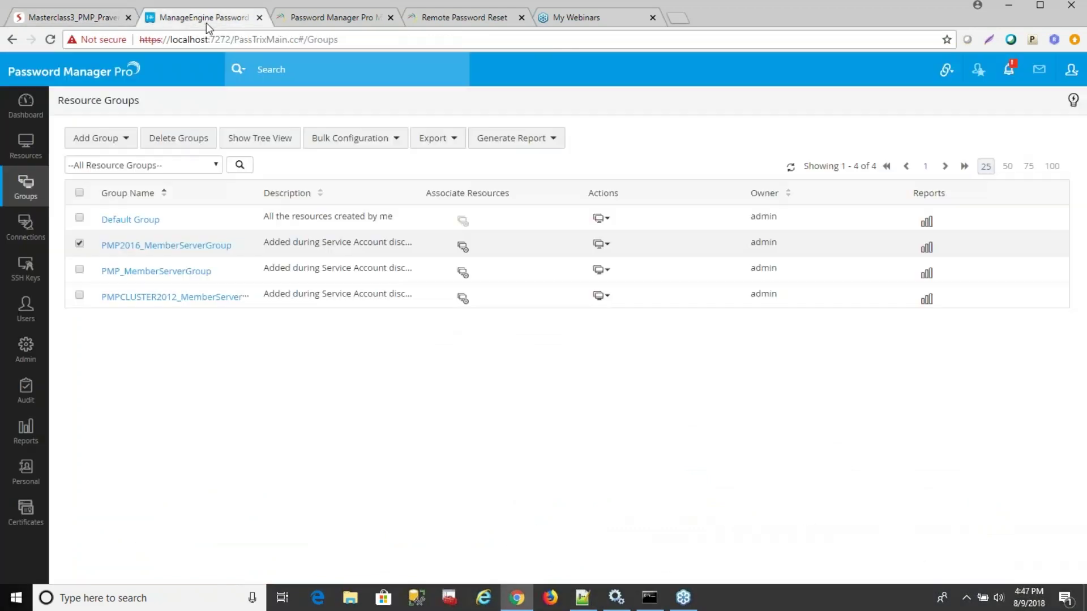
Move from the resource list to the Admin settings page.
{"action": "left_click", "coordinate": [38, 154]}
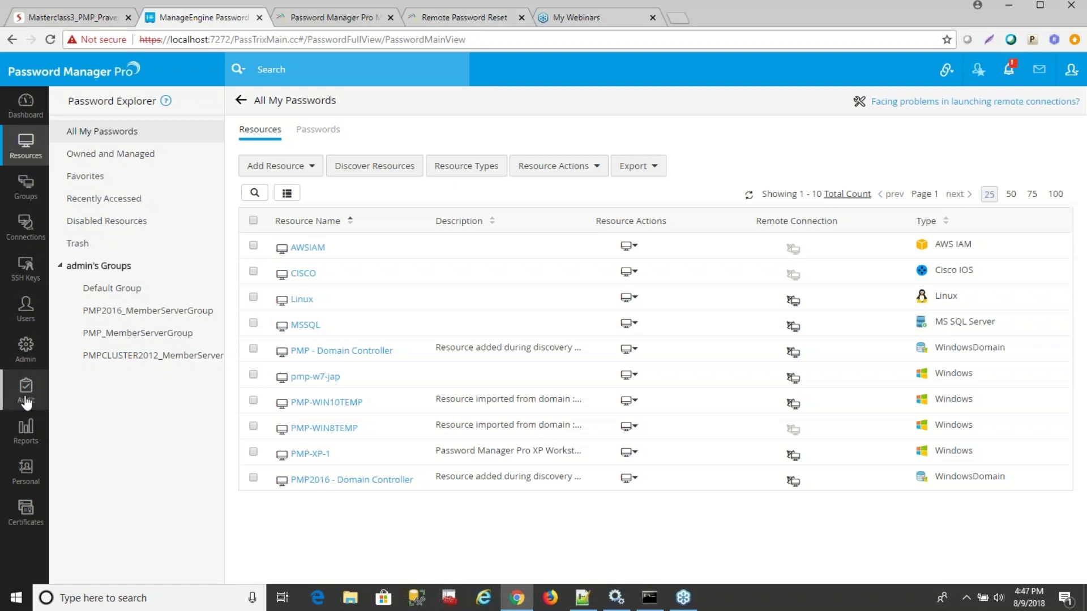
{"action": "left_click", "coordinate": [22, 358]}
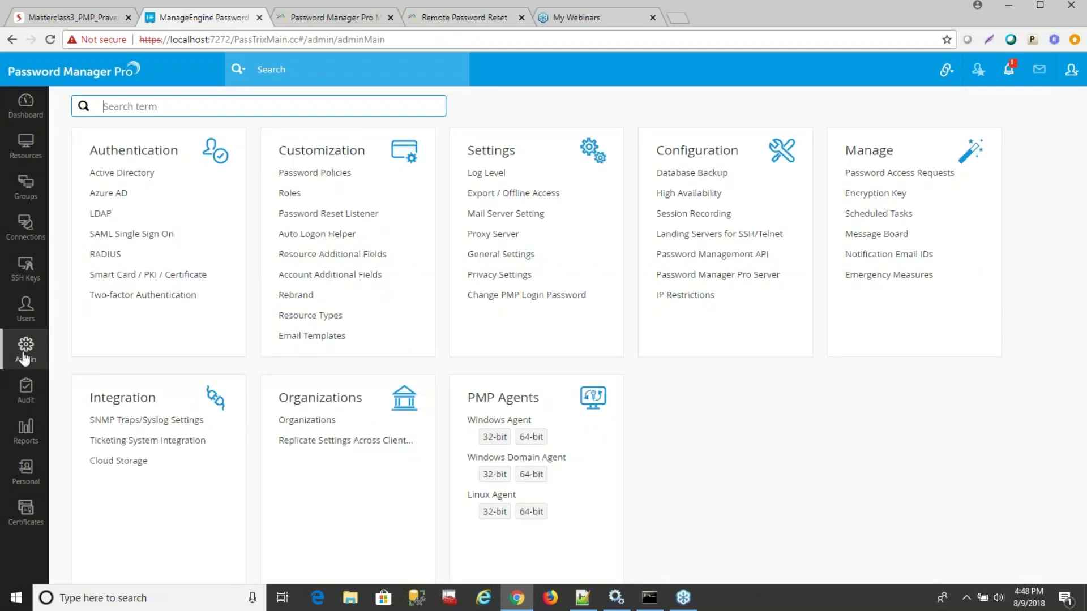
{"action": "left_click", "coordinate": [311, 316]}
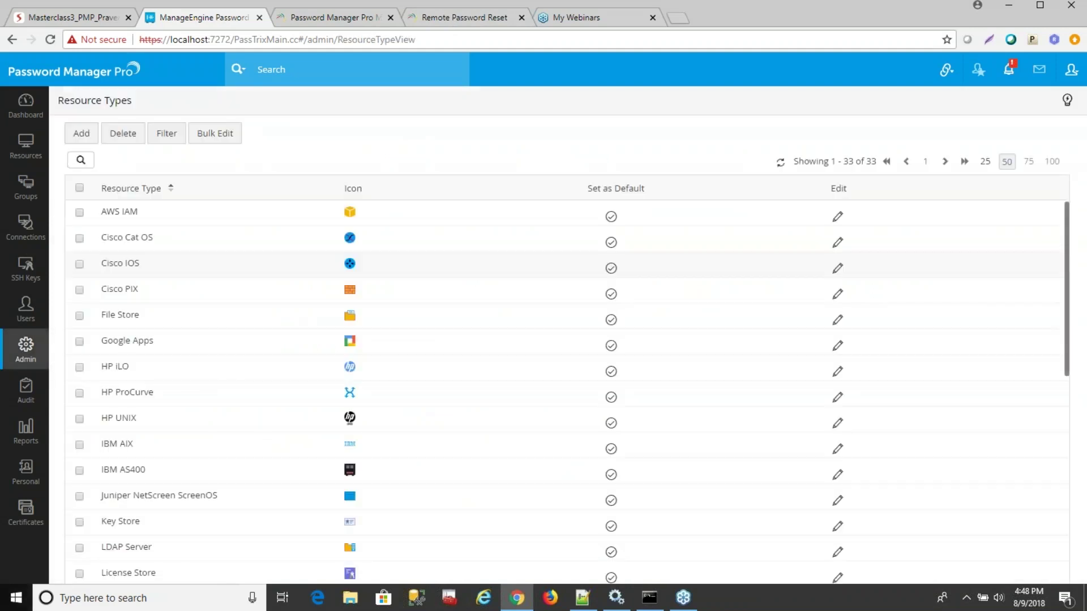
{"action": "scroll", "coordinate": [588, 283], "scroll_direction": "down", "scroll_amount": 1}
{"action": "scroll", "coordinate": [586, 286], "scroll_direction": "down", "scroll_amount": 3}
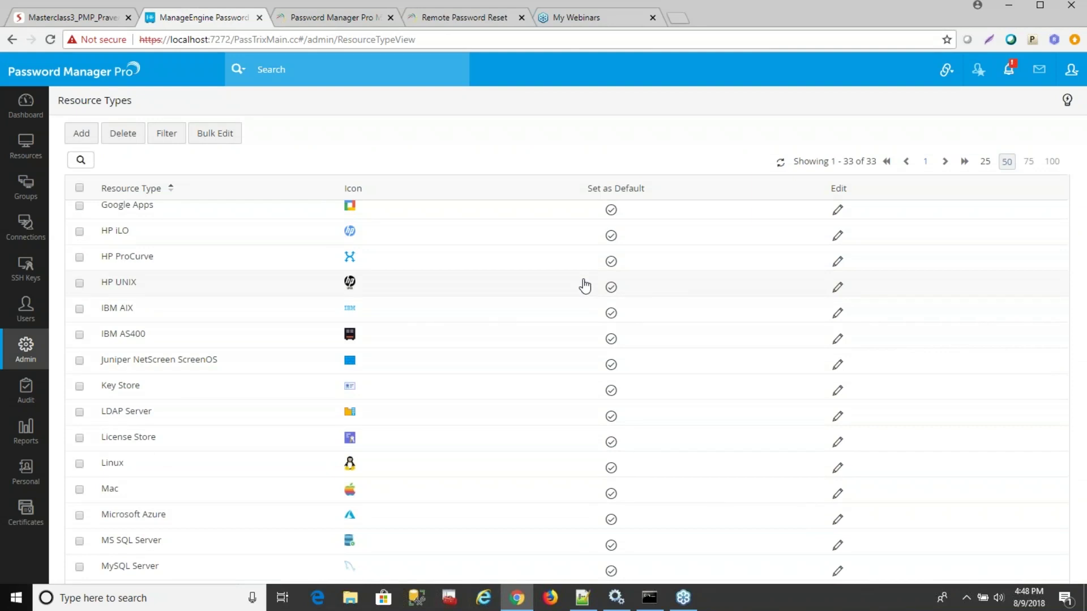
{"action": "scroll", "coordinate": [585, 286], "scroll_direction": "down", "scroll_amount": 3}
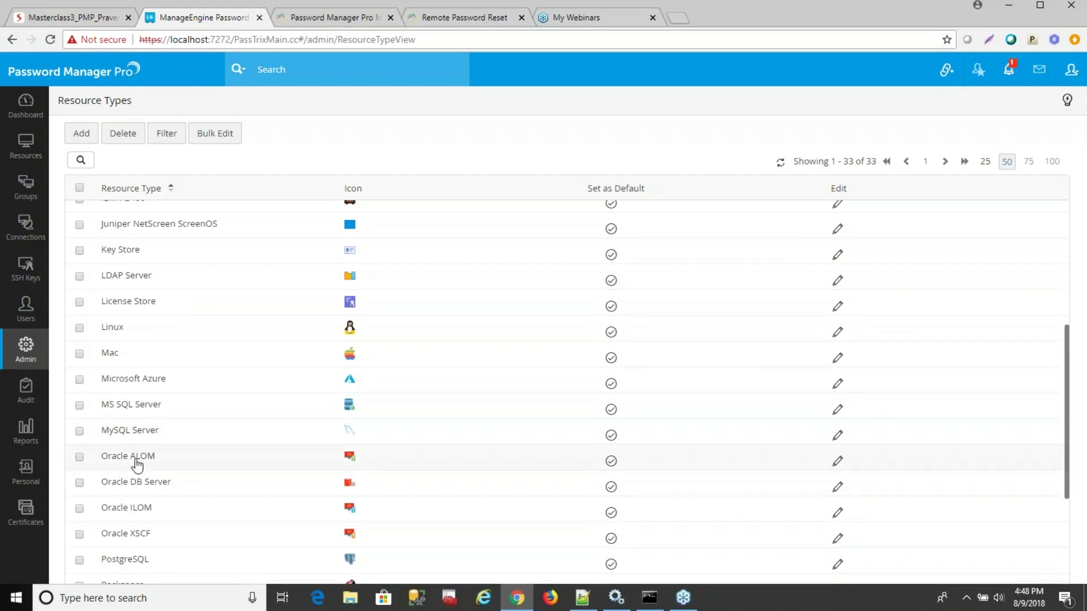
{"action": "scroll", "coordinate": [140, 461], "scroll_direction": "up", "scroll_amount": 6}
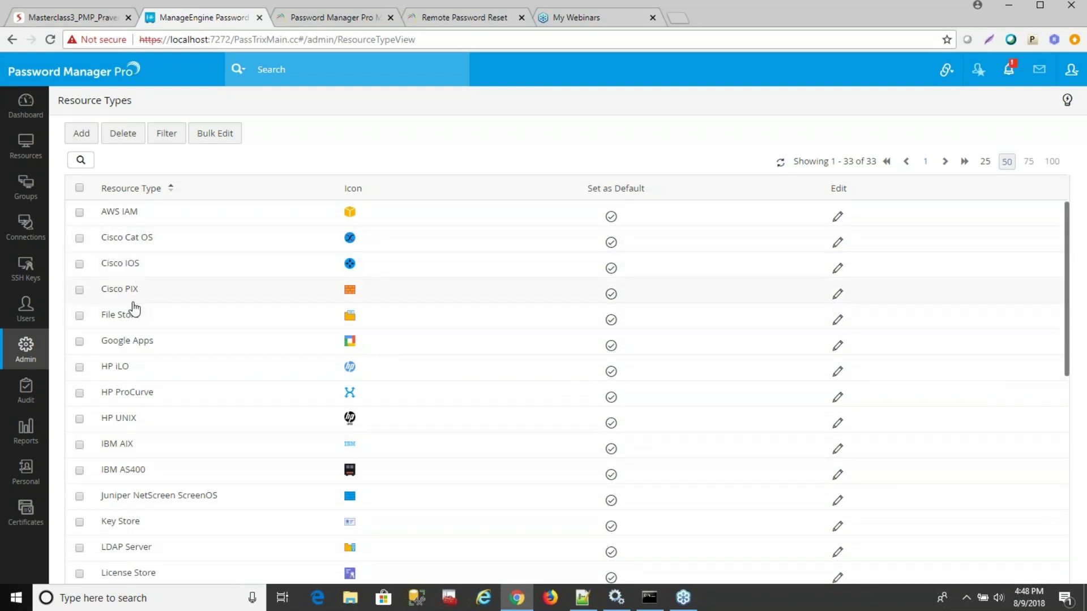
{"action": "scroll", "coordinate": [134, 323], "scroll_direction": "down", "scroll_amount": 1}
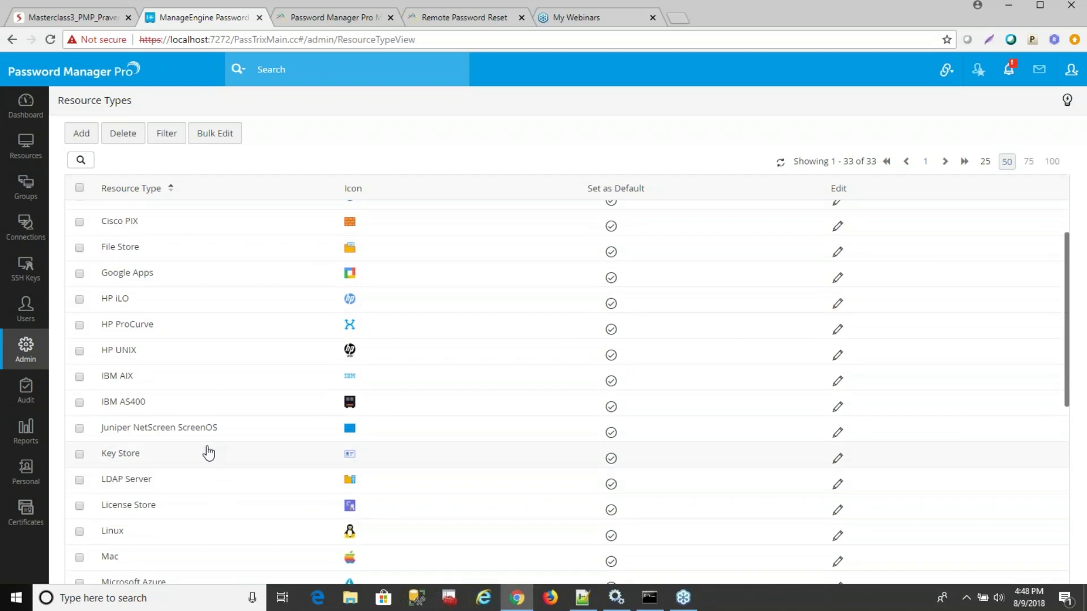
{"action": "scroll", "coordinate": [210, 450], "scroll_direction": "down", "scroll_amount": 6}
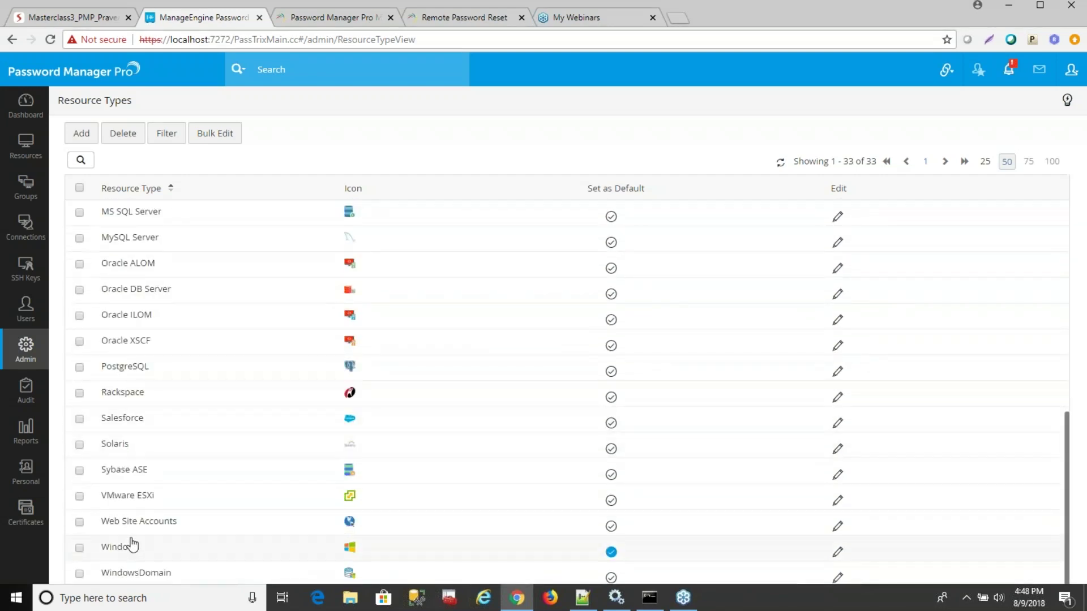
{"action": "scroll", "coordinate": [206, 557], "scroll_direction": "up", "scroll_amount": 6}
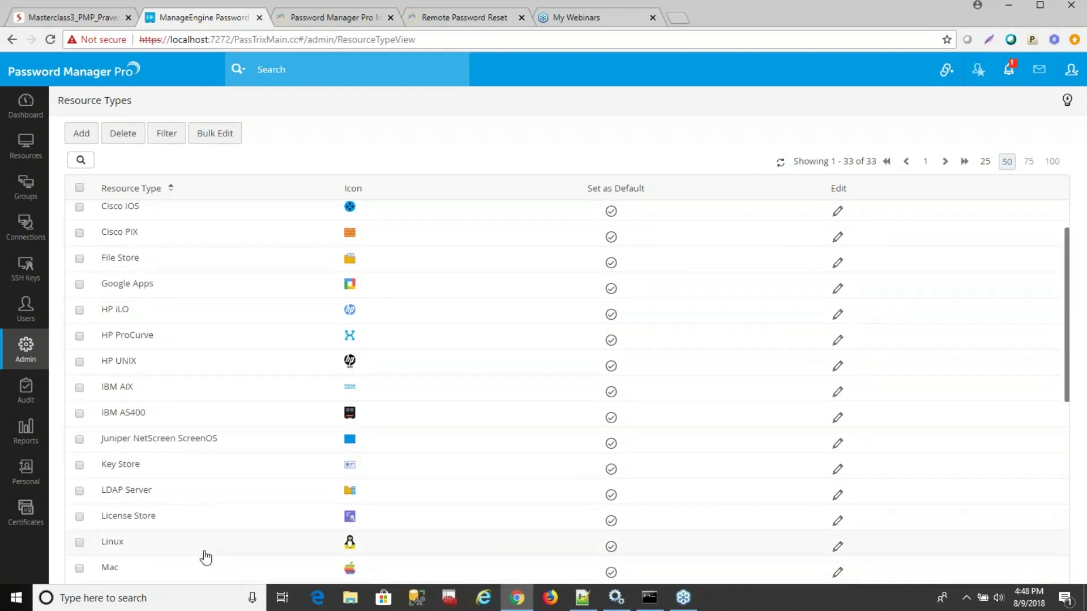
{"action": "left_click", "coordinate": [25, 354]}
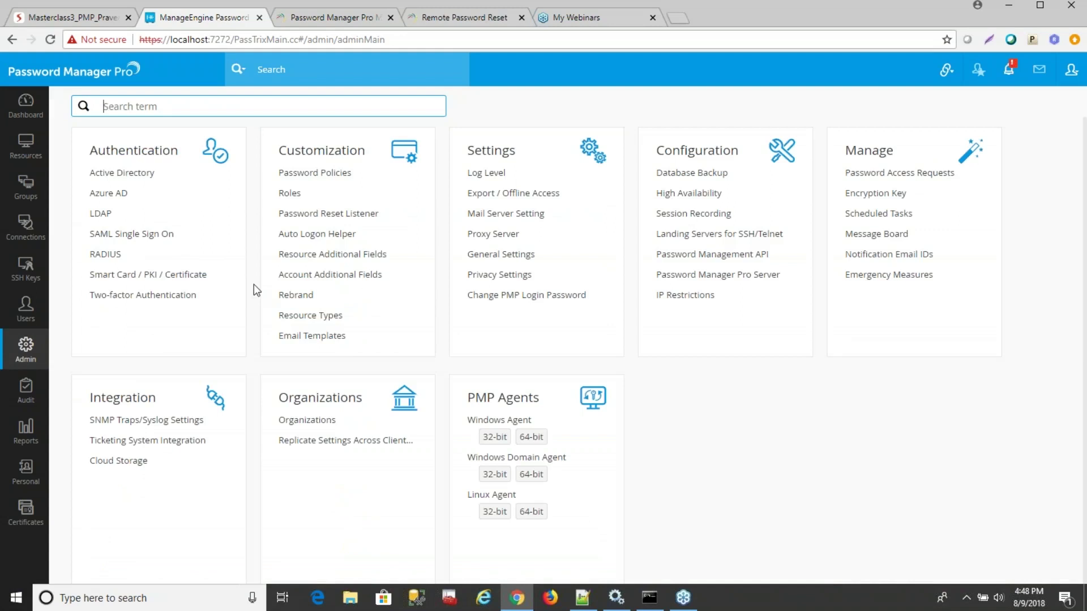
{"action": "left_click", "coordinate": [324, 317]}
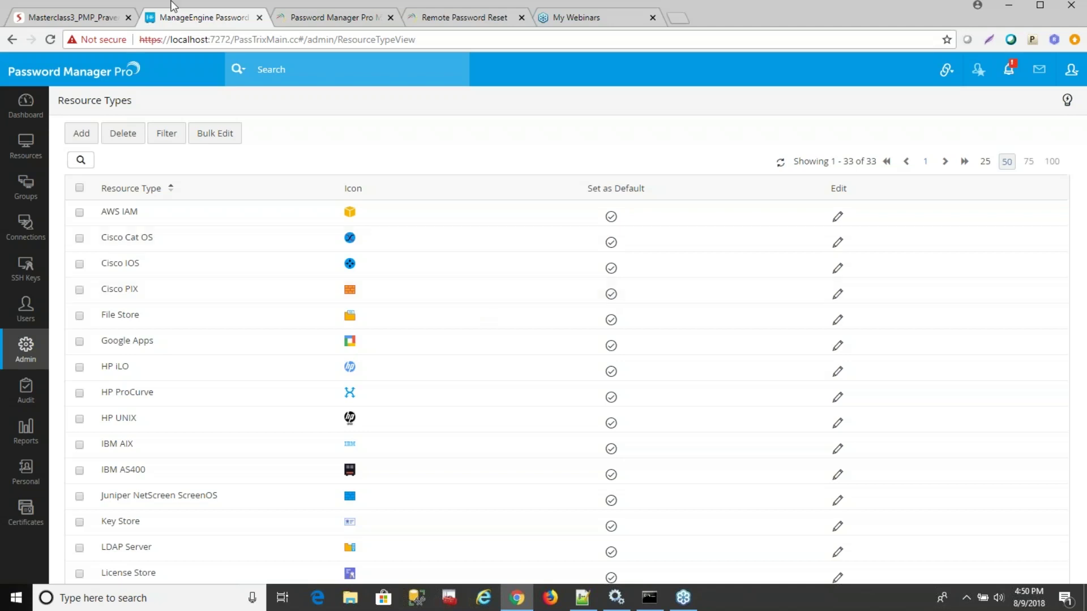
Step back to the module schedule and Agenda slides, then advance to 'Configuring remote password reset'.
{"action": "left_click", "coordinate": [85, 18]}
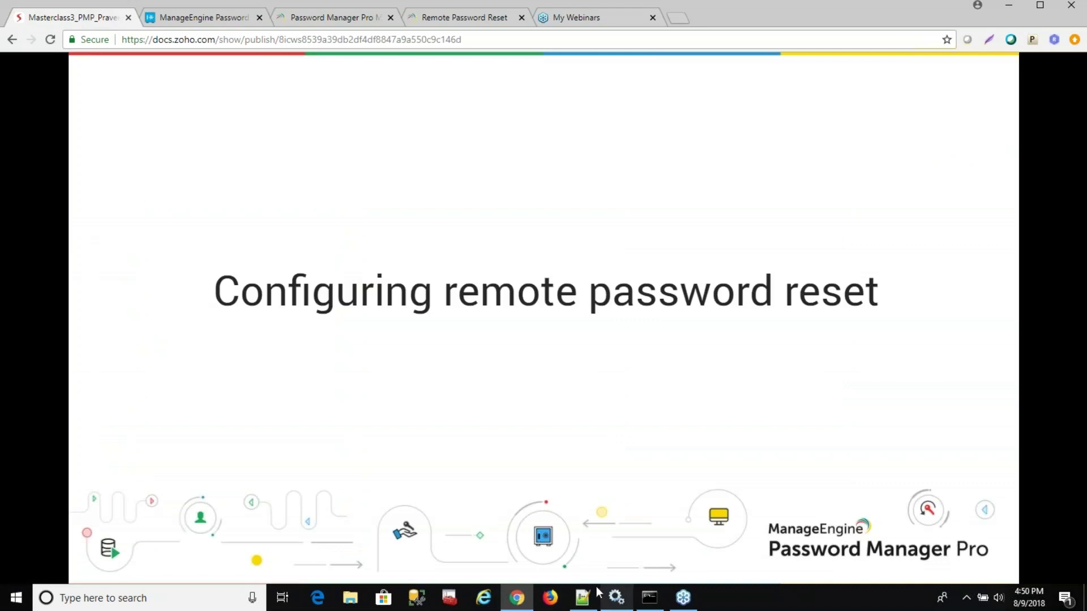
{"action": "left_click", "coordinate": [603, 428]}
{"action": "left_click", "coordinate": [605, 428]}
{"action": "left_click", "coordinate": [605, 429]}
{"action": "key", "text": "Left"}
{"action": "key", "text": "Left"}
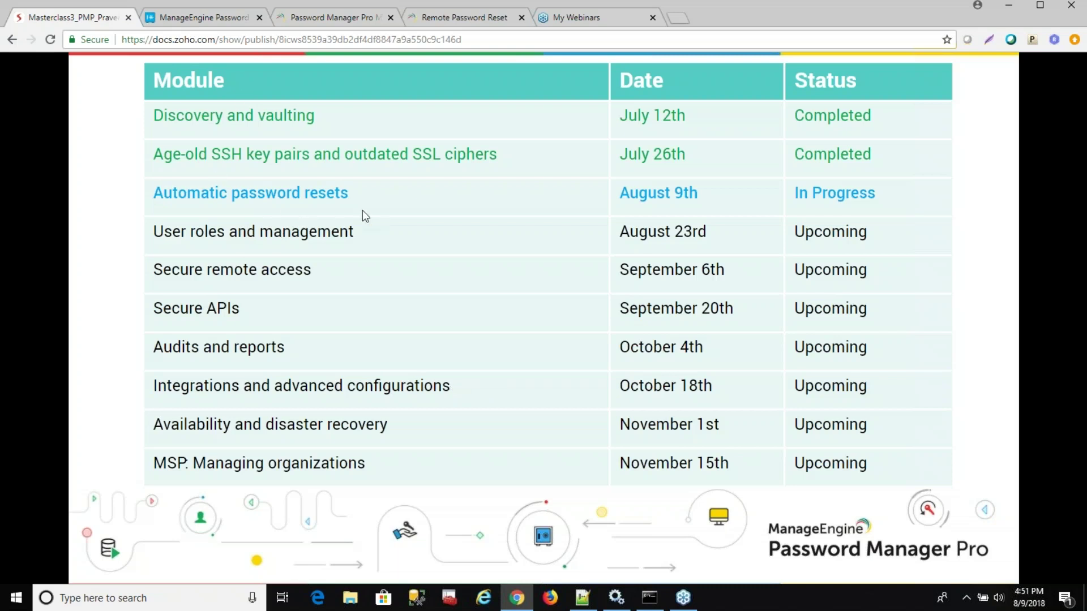
{"action": "key", "text": "Right"}
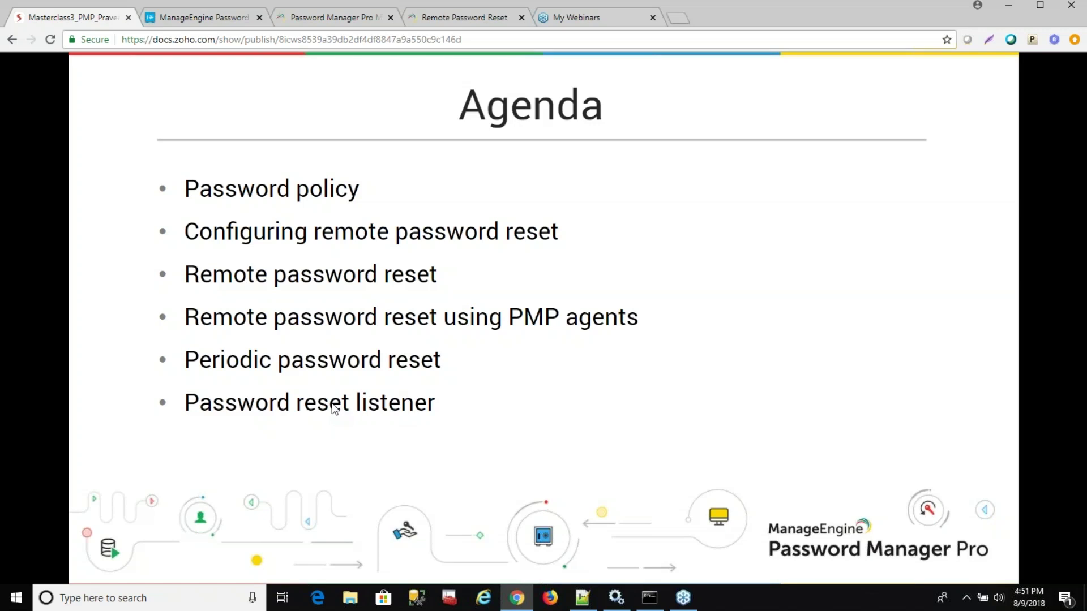
{"action": "key", "text": "Right"}
{"action": "key", "text": "Right"}
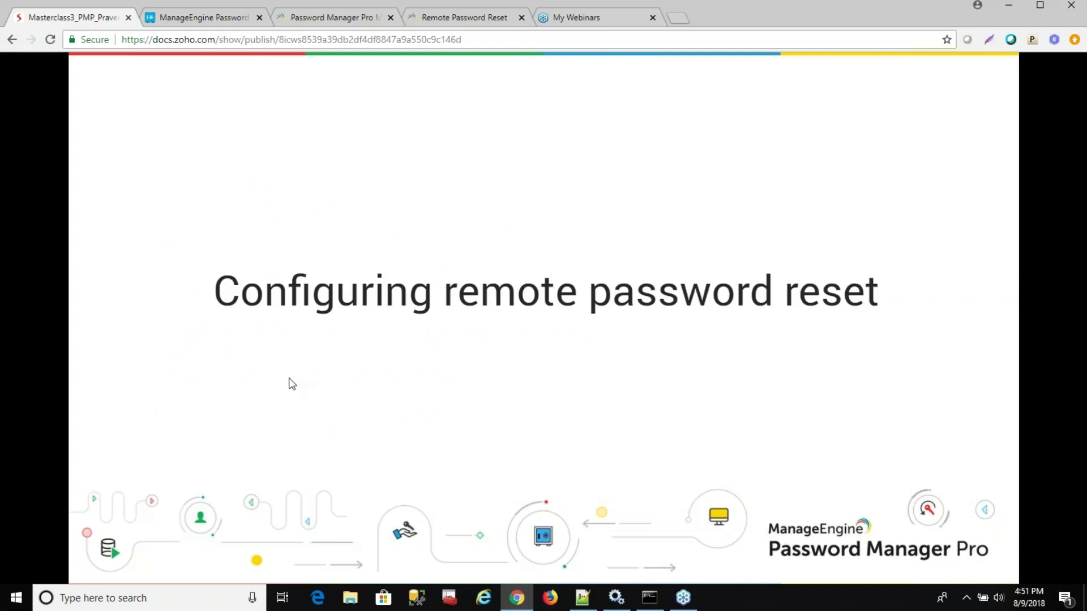
Return to the All My Passwords resource list, then bring up the Windows Services console.
{"action": "left_click", "coordinate": [220, 25]}
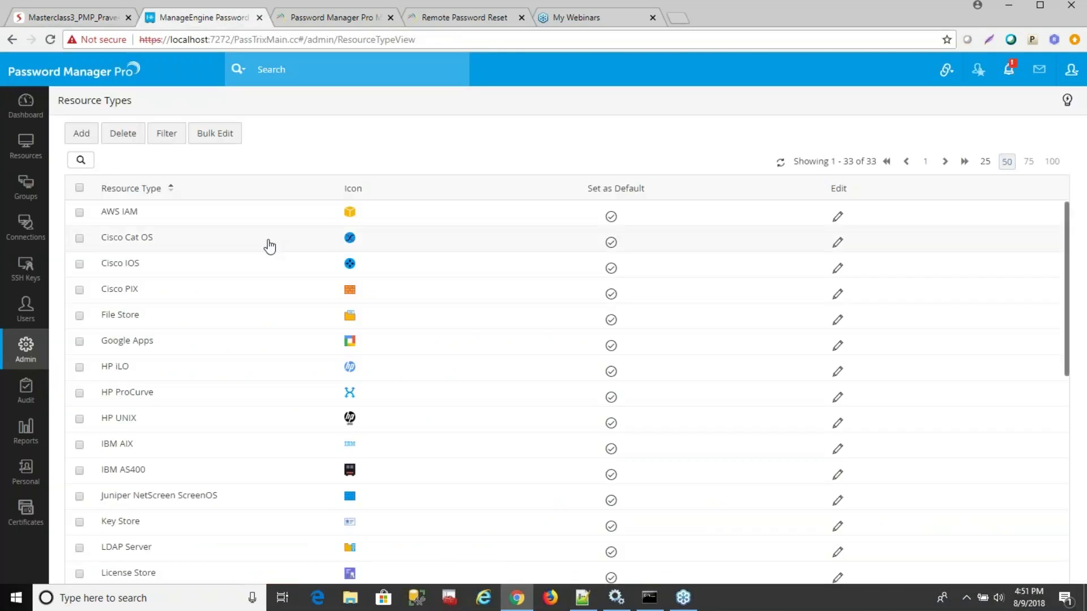
{"action": "left_click", "coordinate": [28, 150]}
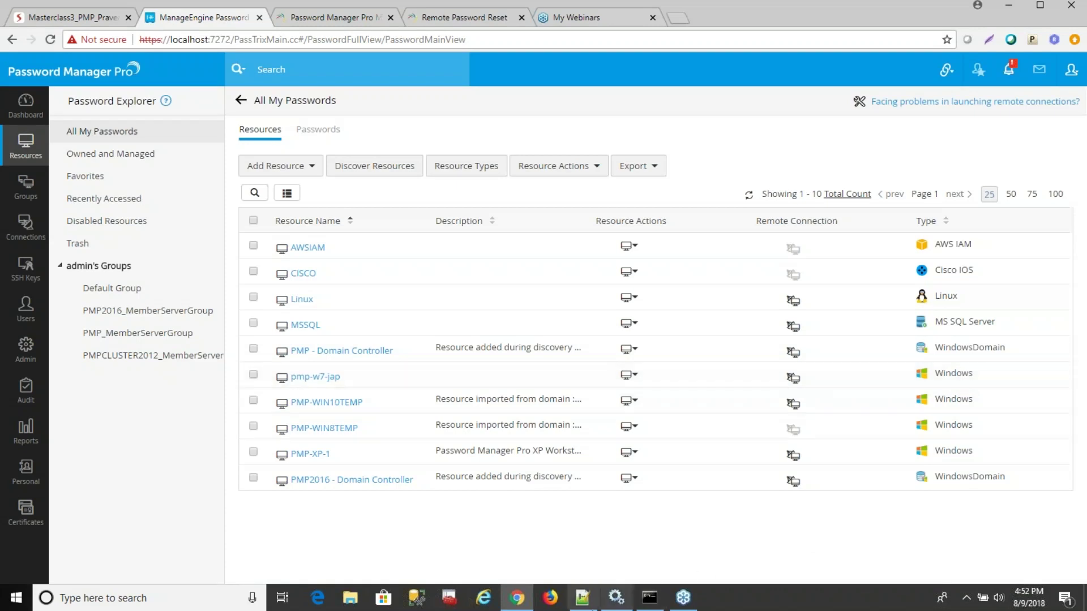
{"action": "left_click", "coordinate": [616, 597]}
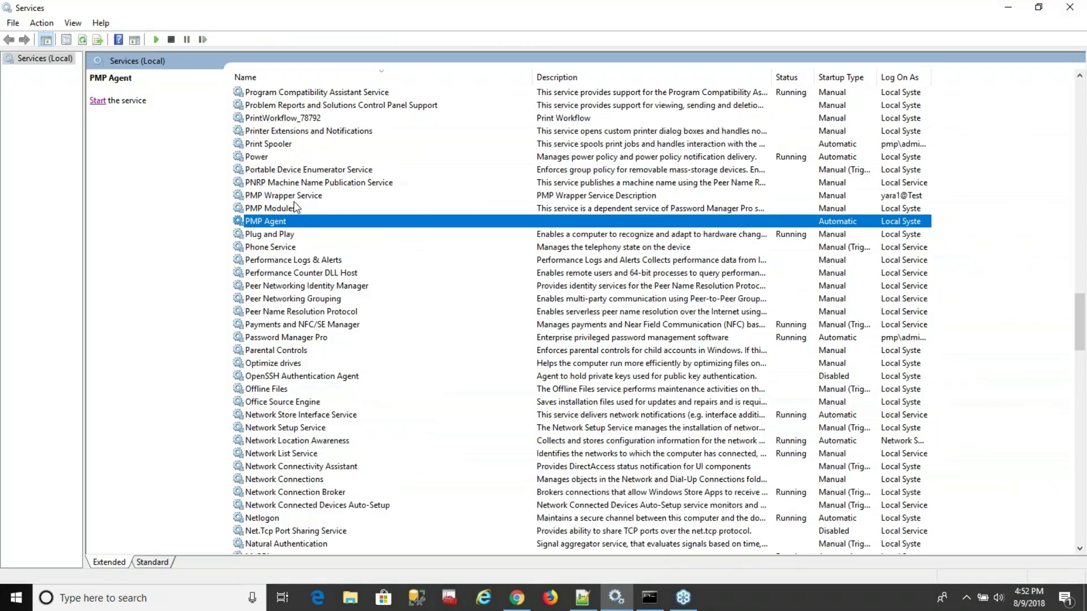
Check the Password Manager Pro service's Log On account in Services, then return to the browser.
{"action": "type", "text": "pas"}
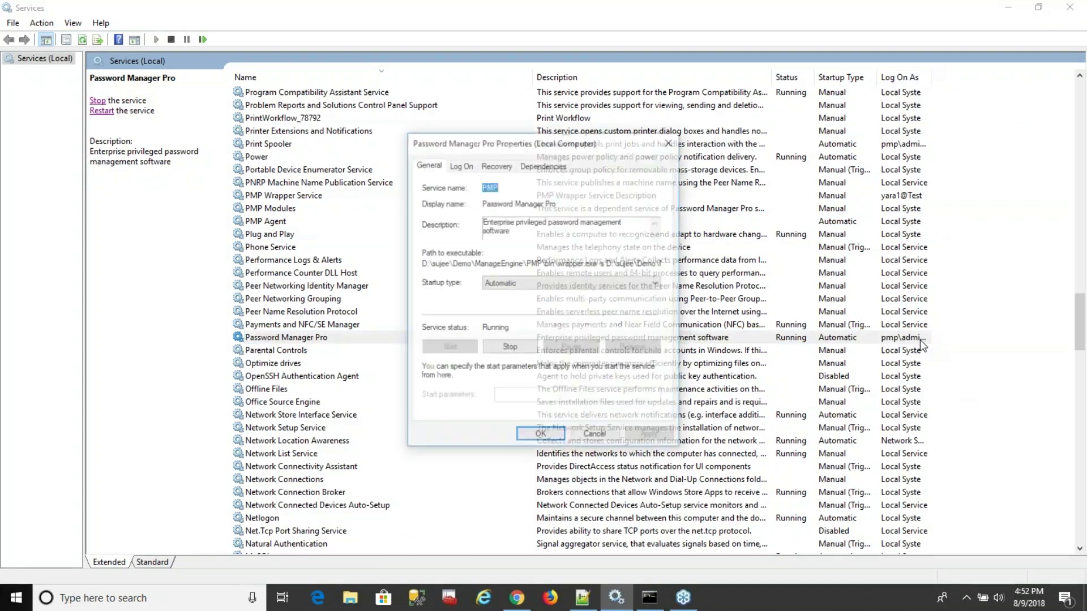
{"action": "left_click", "coordinate": [461, 163]}
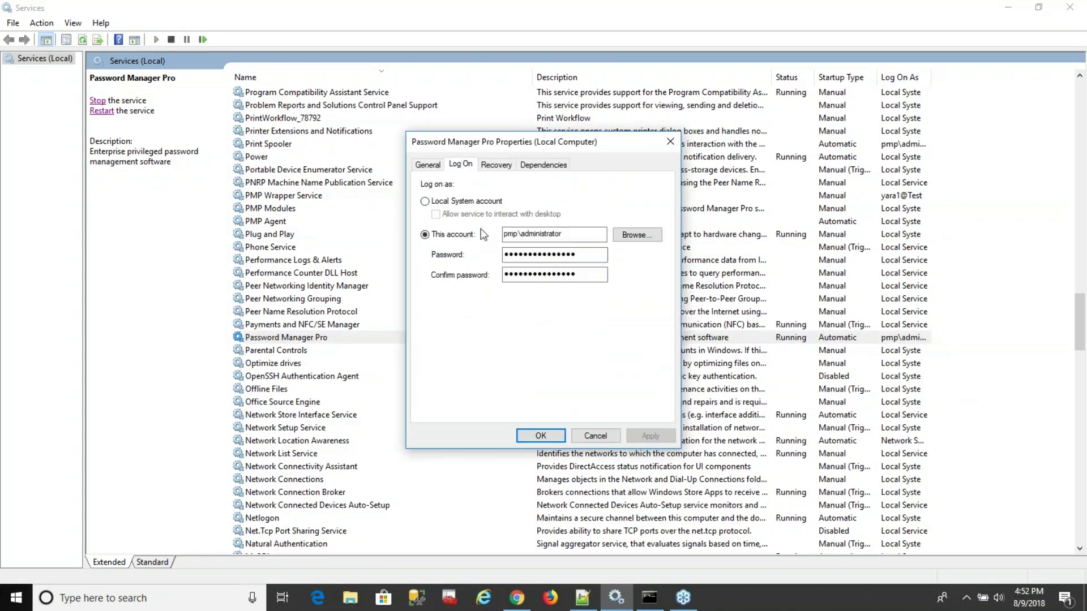
{"action": "left_click", "coordinate": [595, 436]}
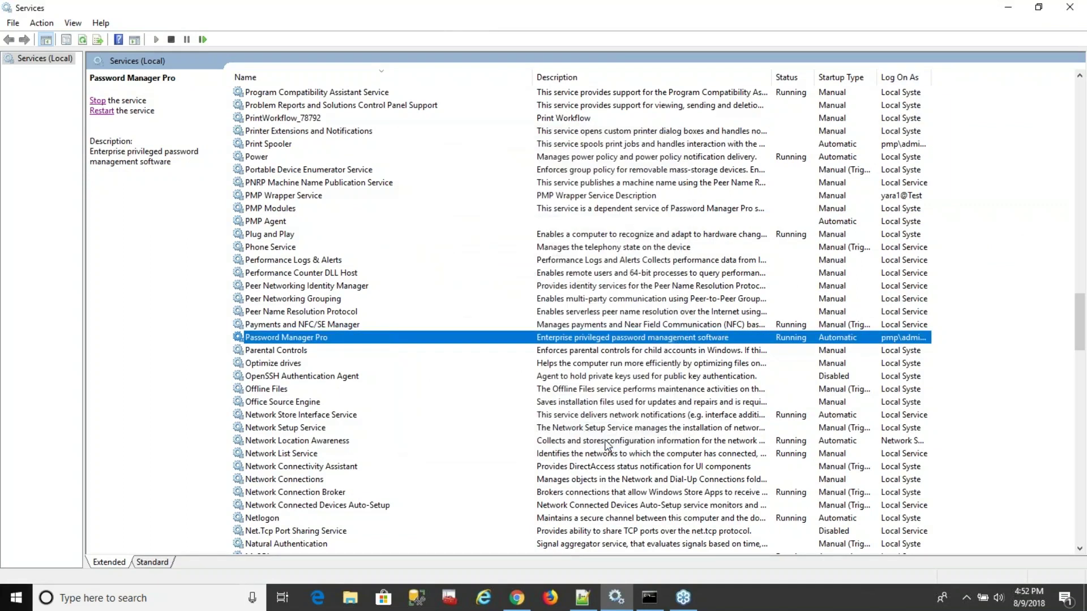
{"action": "left_click", "coordinate": [517, 600]}
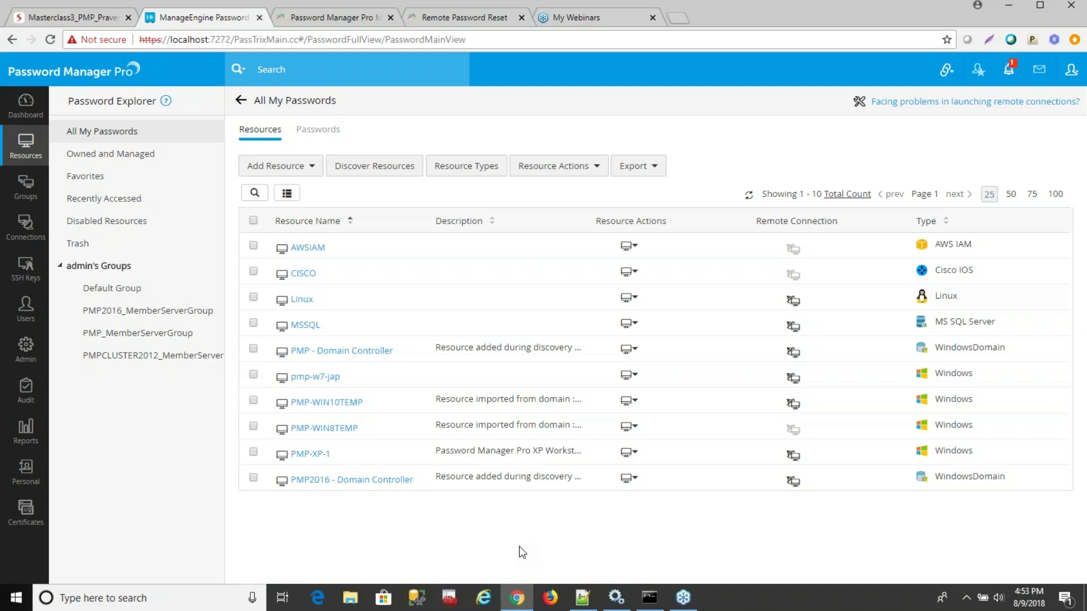
{"action": "left_click", "coordinate": [631, 379]}
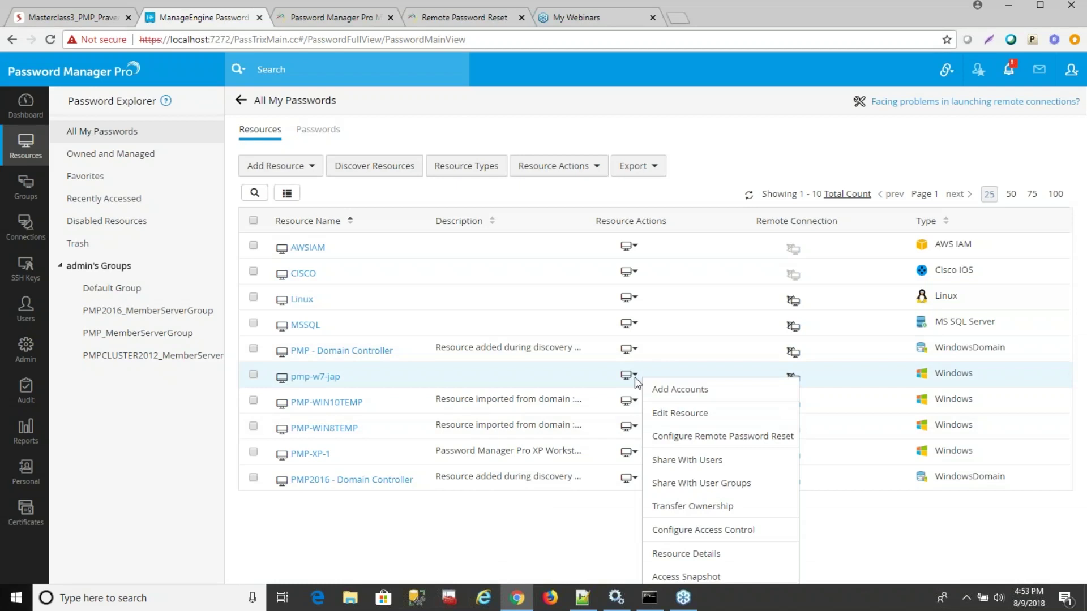
{"action": "left_click", "coordinate": [703, 436]}
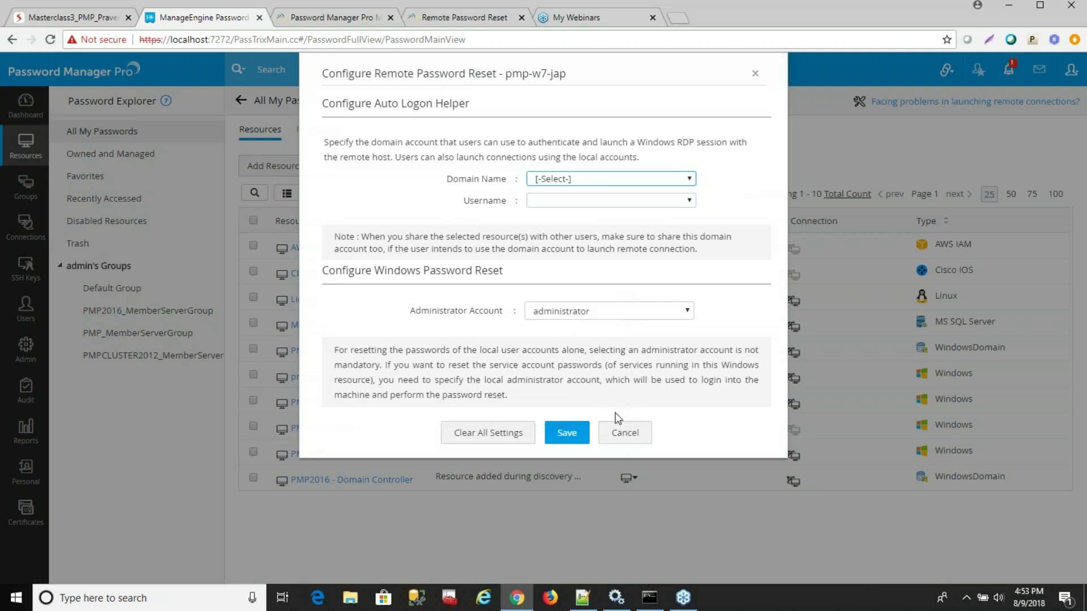
{"action": "left_click", "coordinate": [625, 436]}
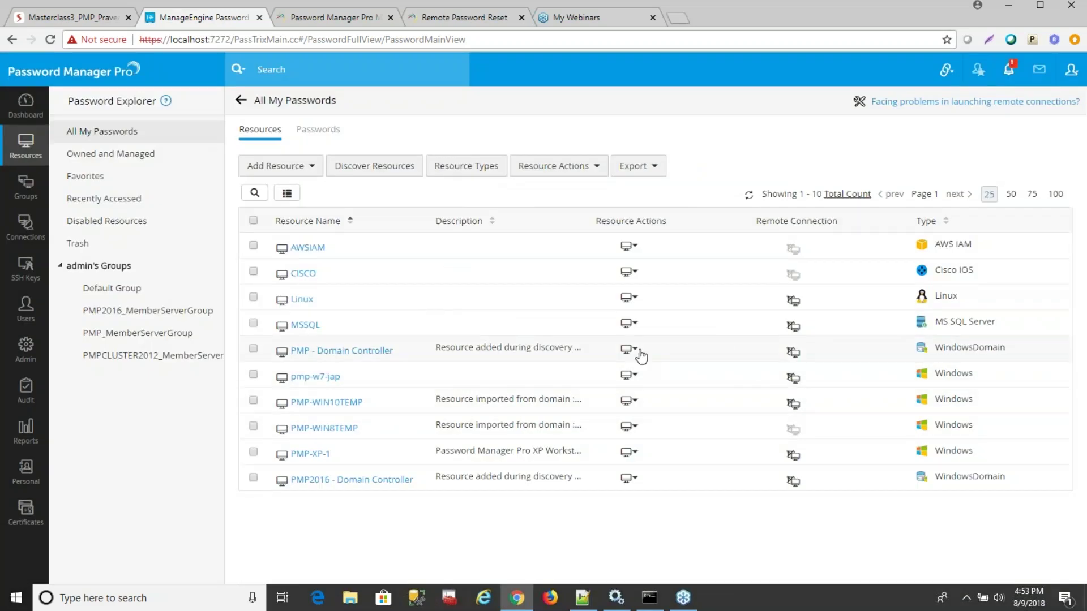
{"action": "left_click", "coordinate": [635, 376]}
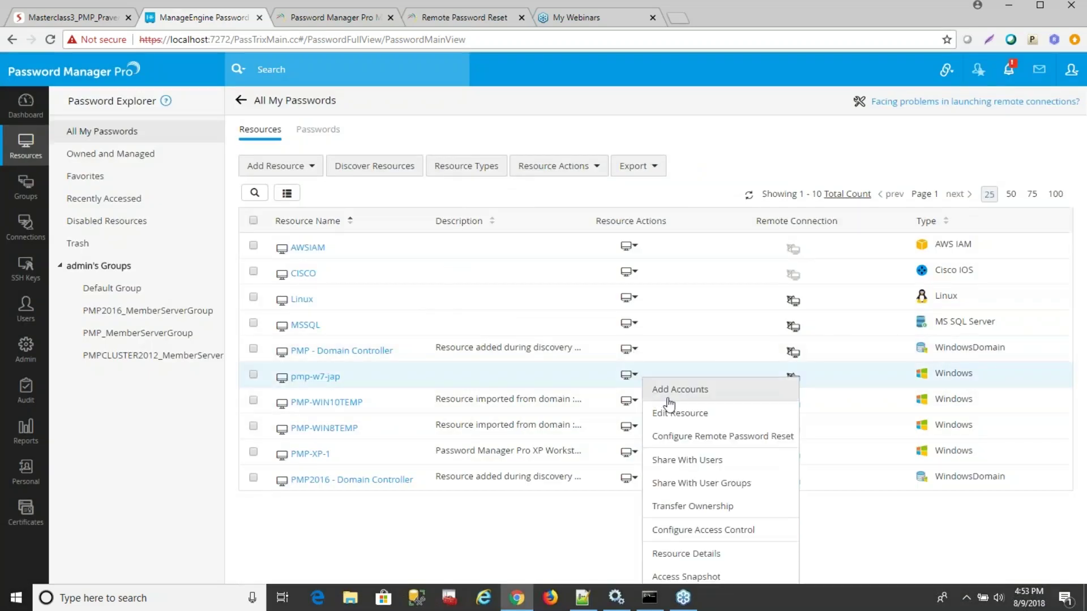
{"action": "left_click", "coordinate": [685, 437]}
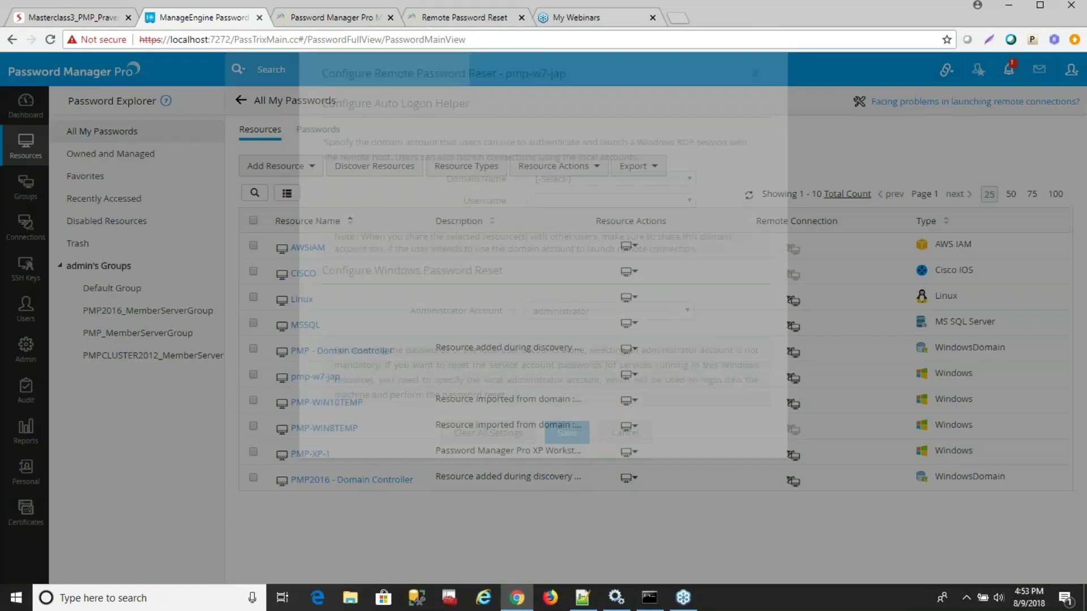
{"action": "left_click", "coordinate": [563, 311]}
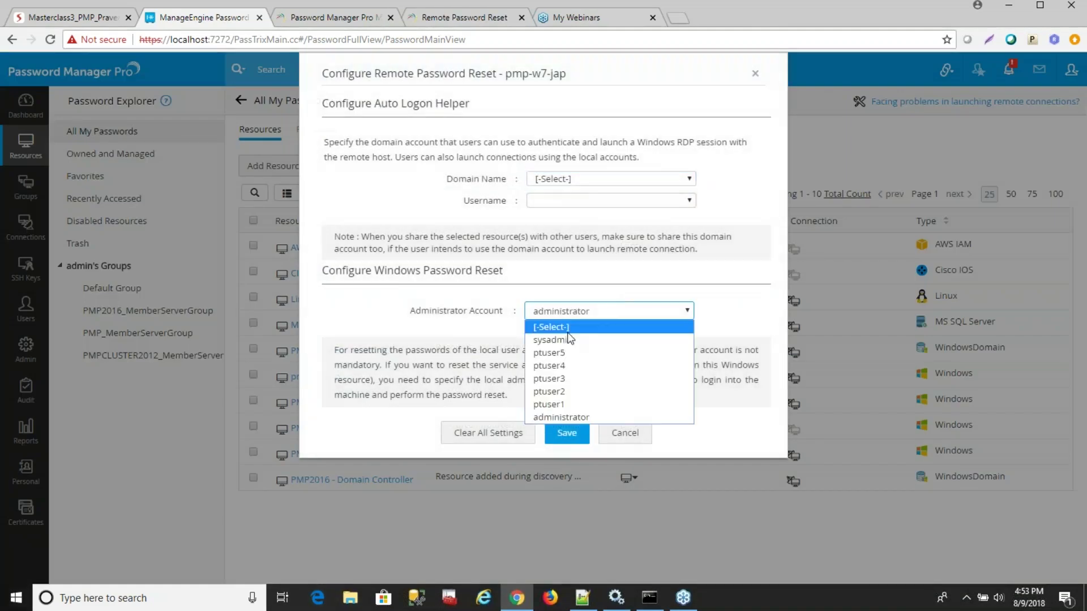
{"action": "left_click", "coordinate": [566, 332]}
{"action": "left_click", "coordinate": [628, 436]}
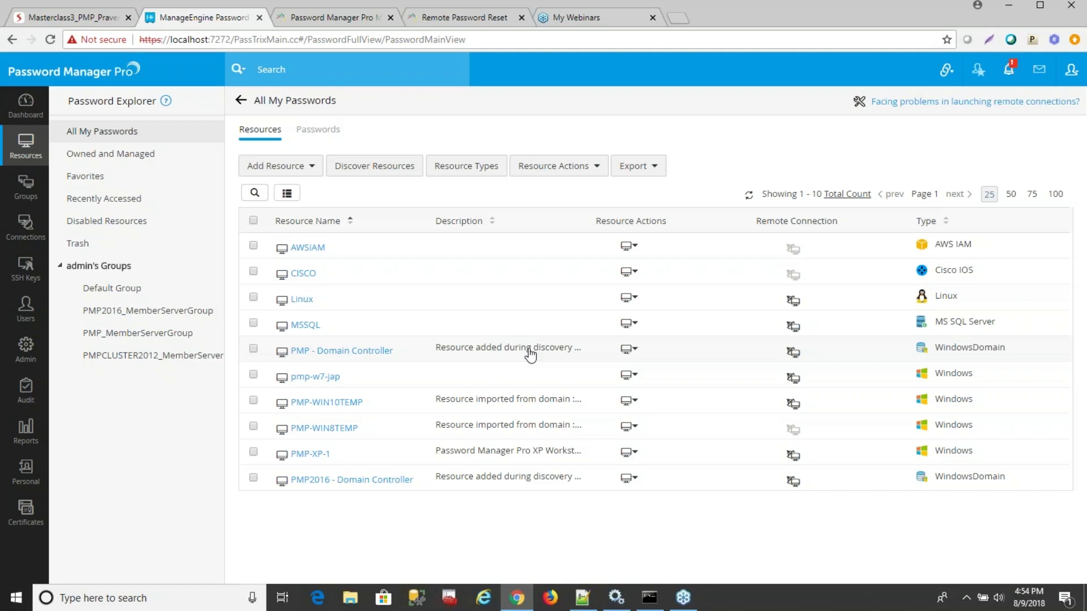
{"action": "left_click", "coordinate": [631, 350]}
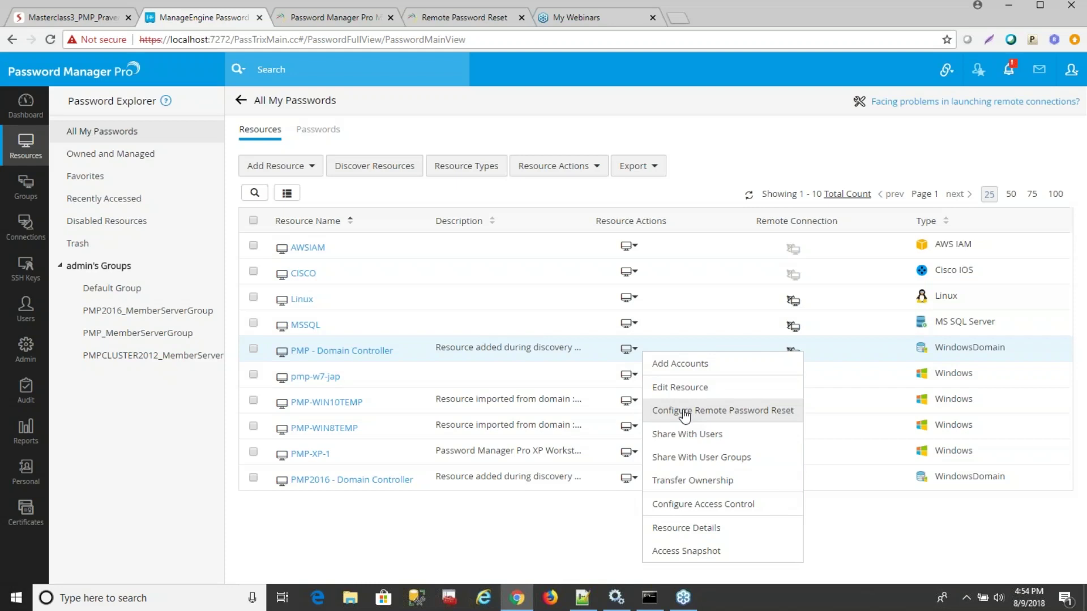
{"action": "left_click", "coordinate": [684, 413]}
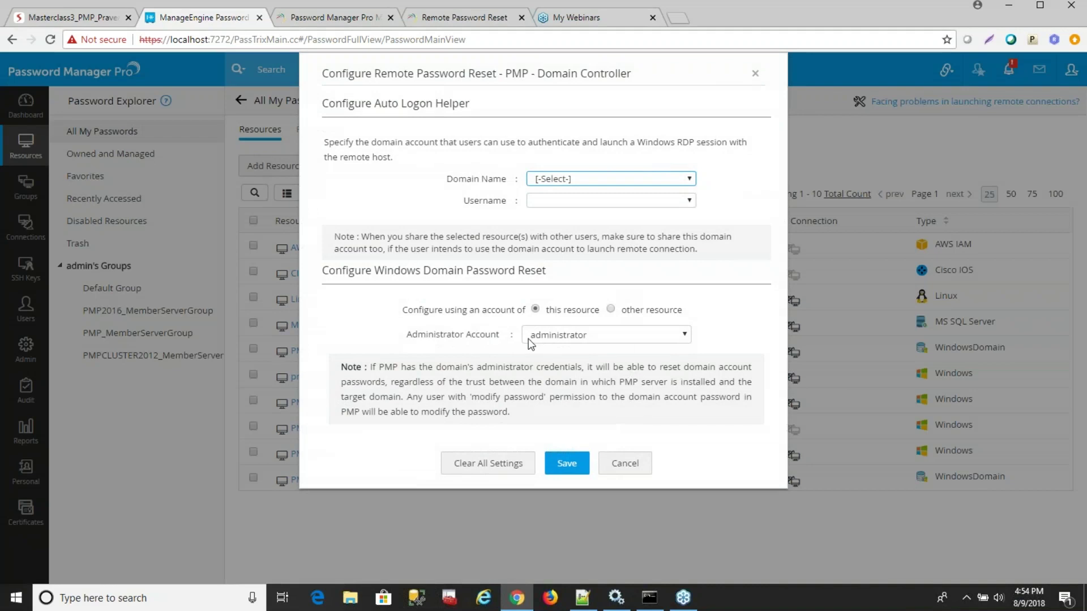
{"action": "left_click", "coordinate": [625, 464]}
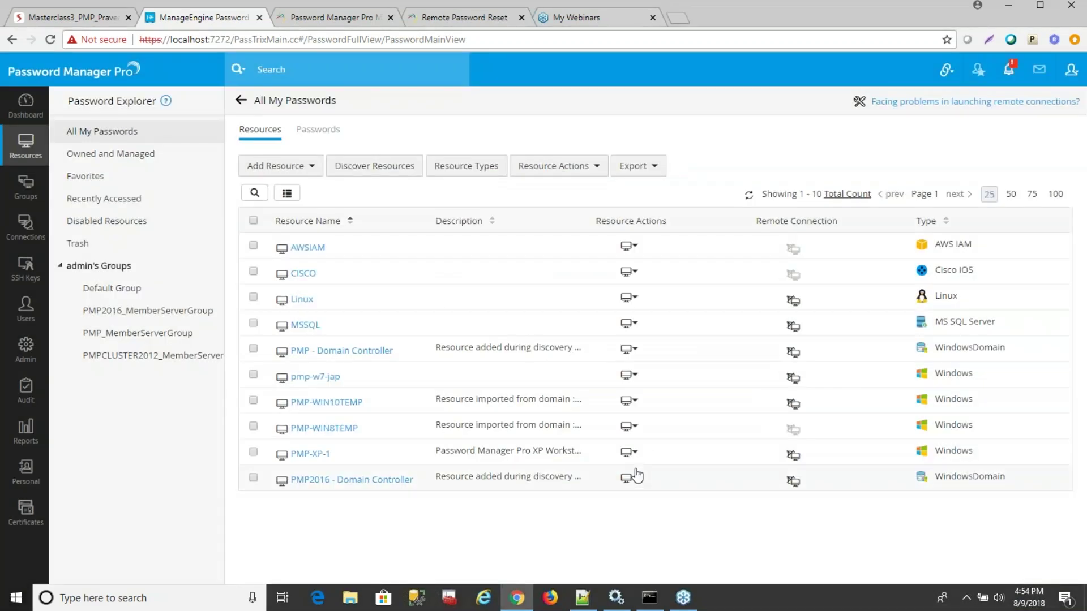
{"action": "left_click", "coordinate": [331, 353]}
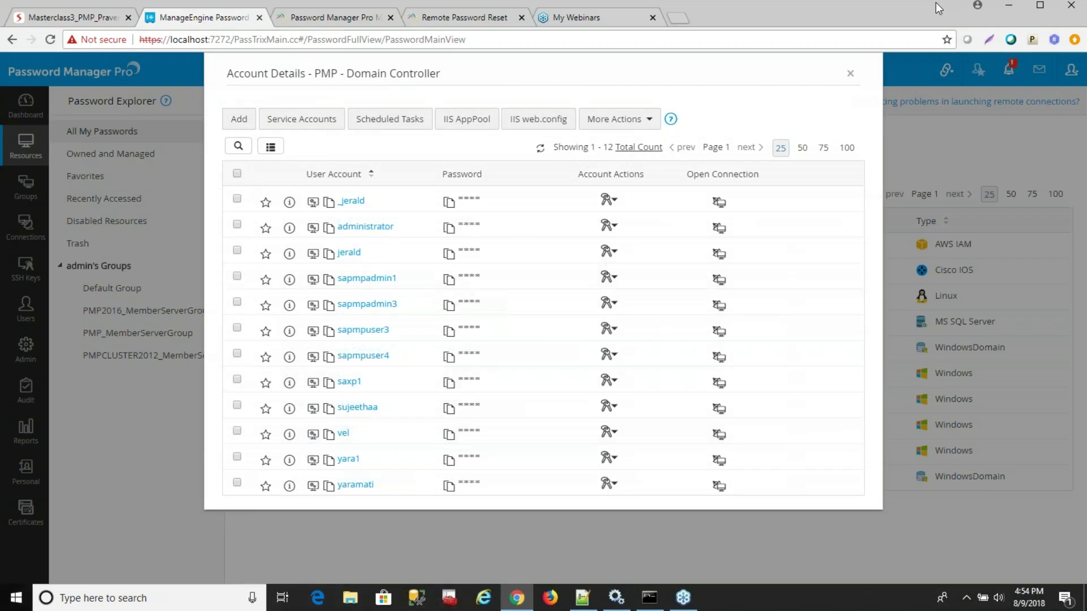
{"action": "left_click", "coordinate": [850, 74]}
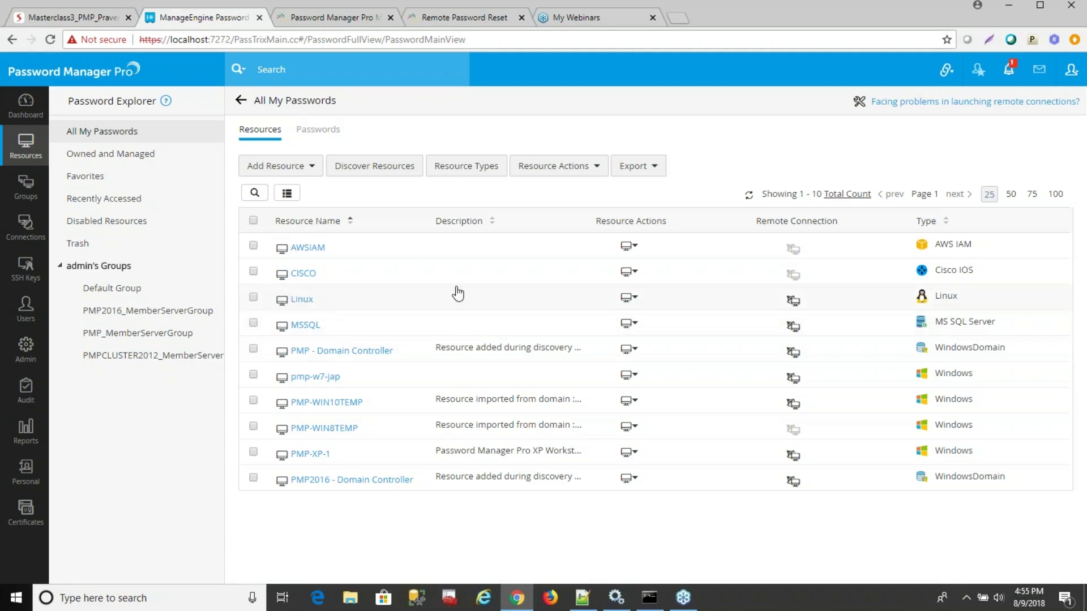
{"action": "left_click", "coordinate": [633, 300]}
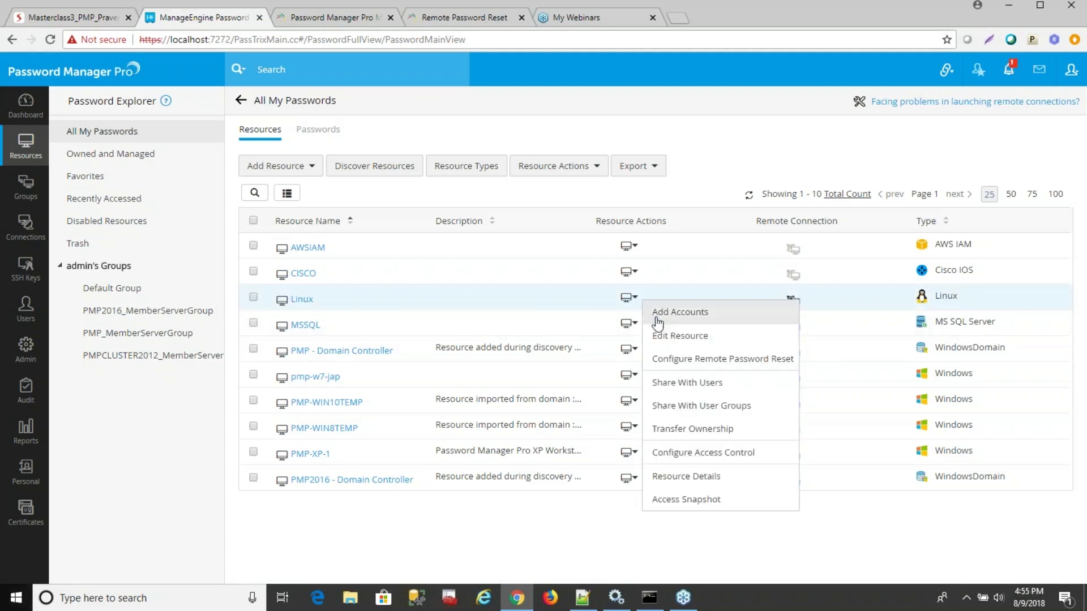
{"action": "left_click", "coordinate": [674, 368]}
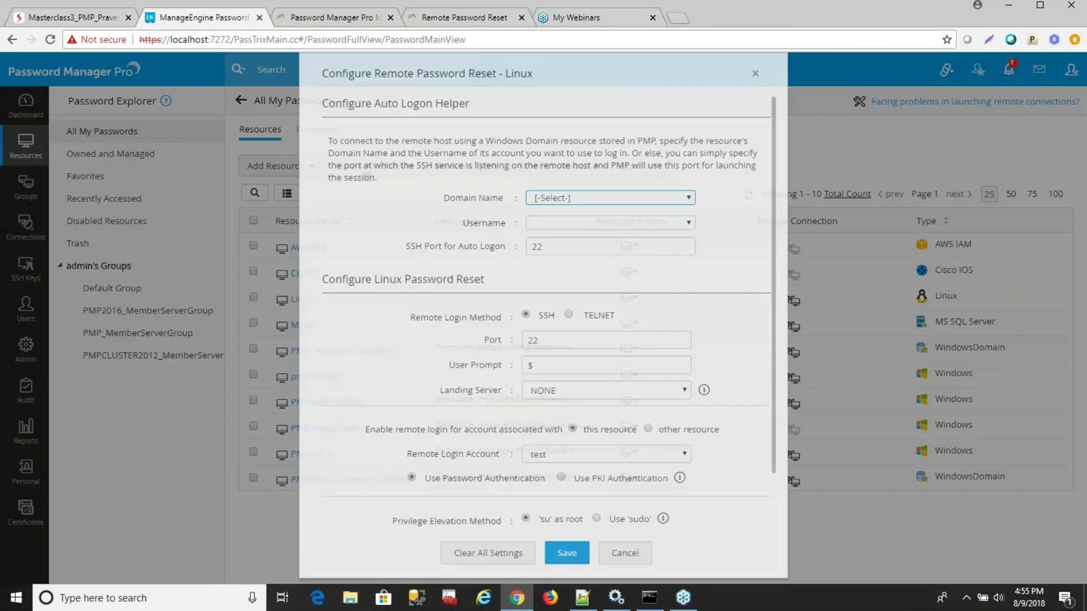
{"action": "scroll", "coordinate": [524, 384], "scroll_direction": "down", "scroll_amount": 2}
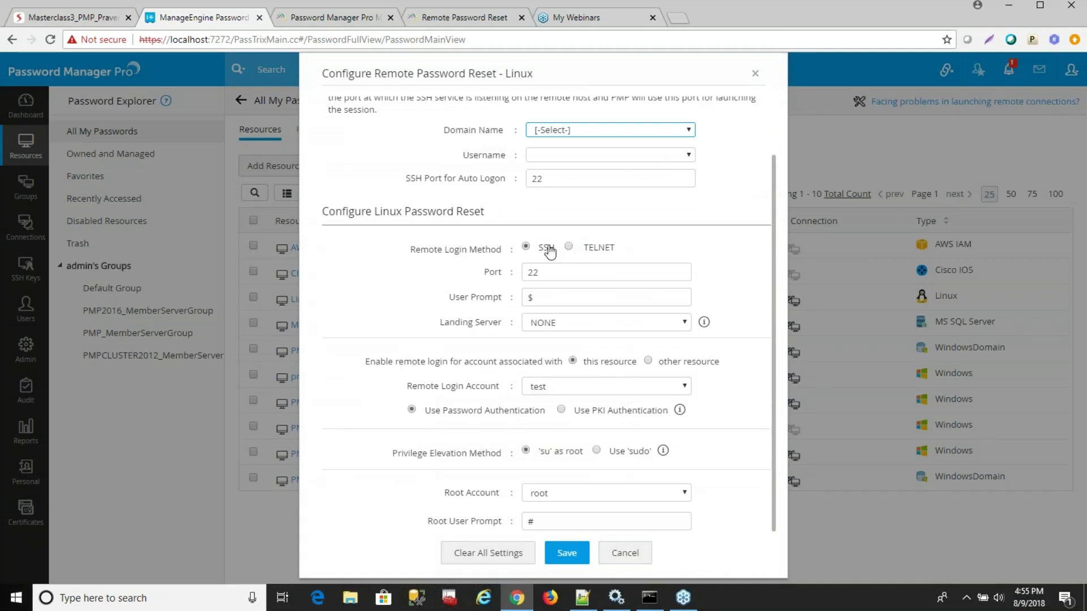
{"action": "scroll", "coordinate": [518, 382], "scroll_direction": "down", "scroll_amount": 1}
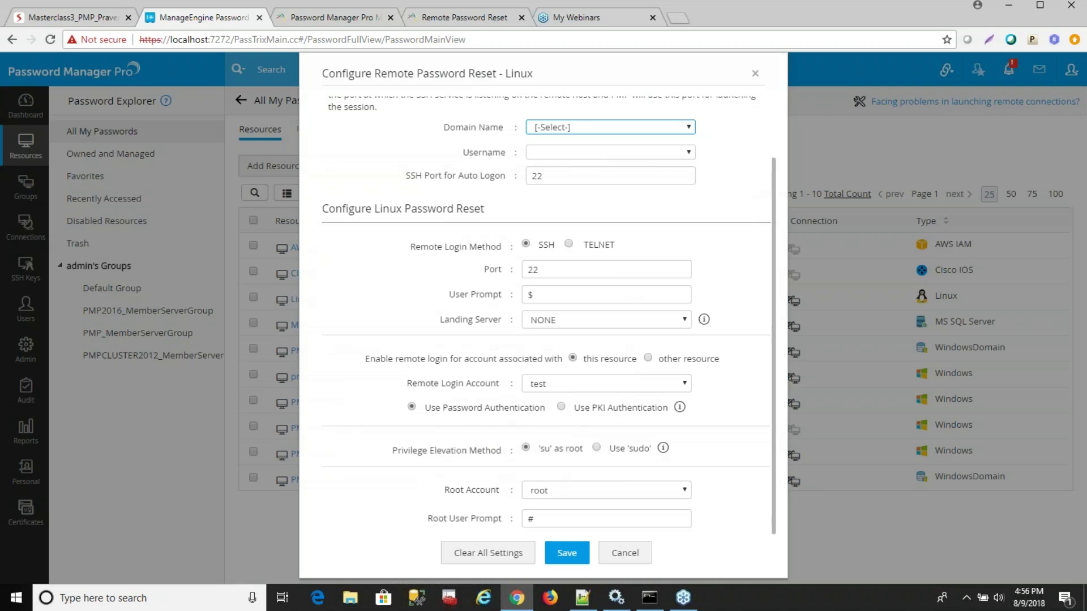
{"action": "left_click", "coordinate": [627, 566]}
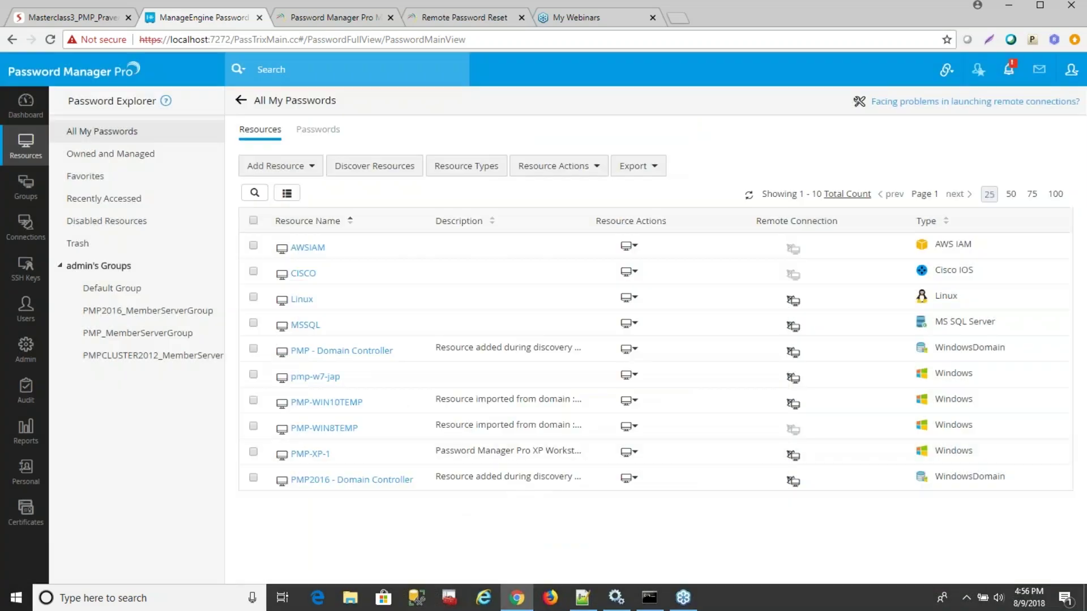
{"action": "left_click", "coordinate": [629, 271]}
{"action": "left_click", "coordinate": [685, 332]}
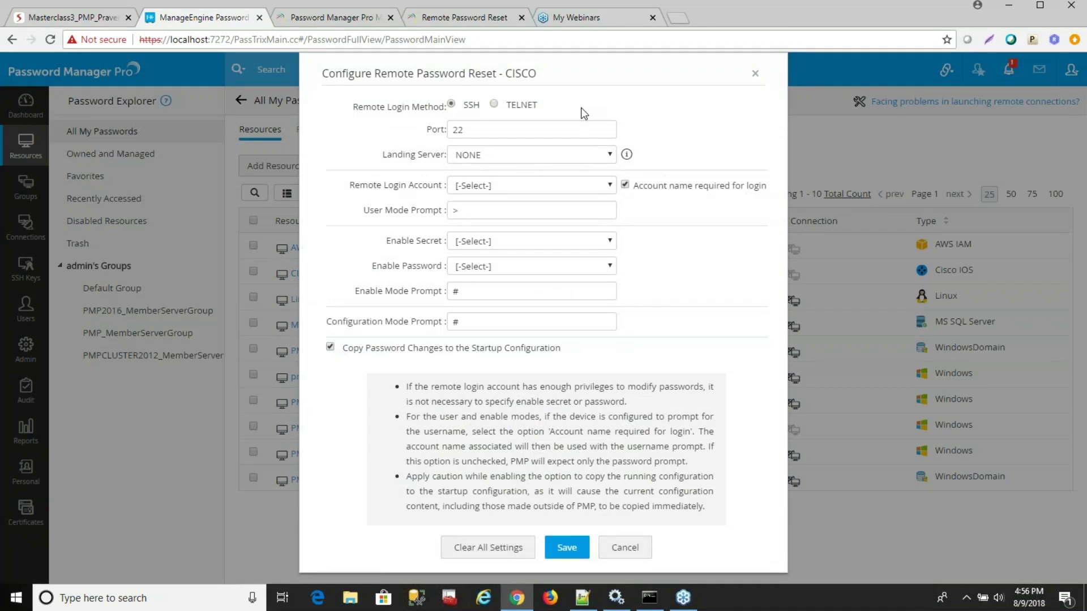
{"action": "left_click", "coordinate": [543, 190]}
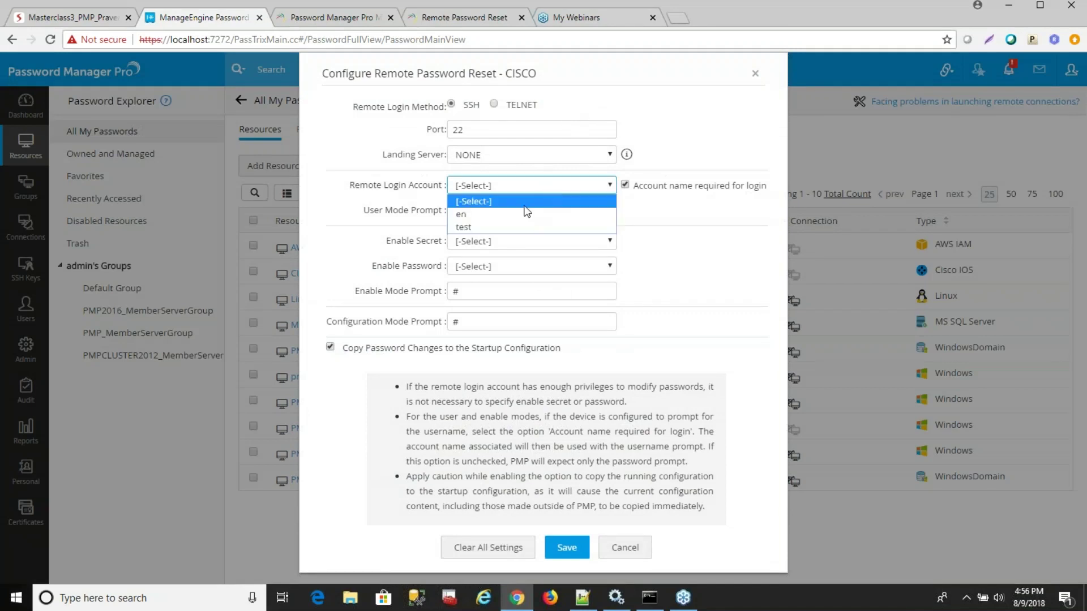
{"action": "left_click", "coordinate": [504, 227]}
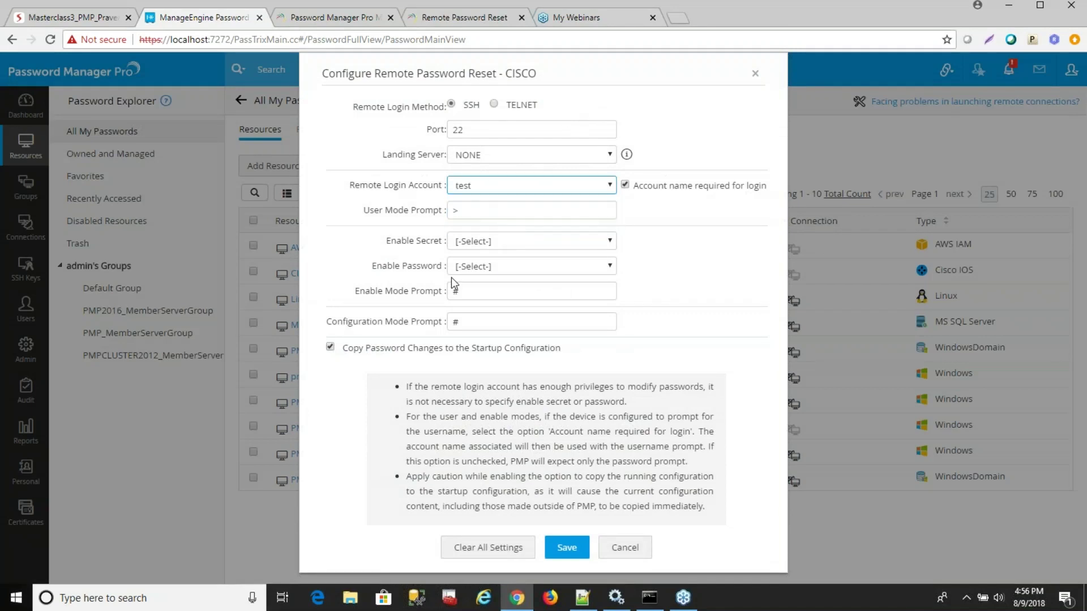
{"action": "left_click", "coordinate": [481, 266]}
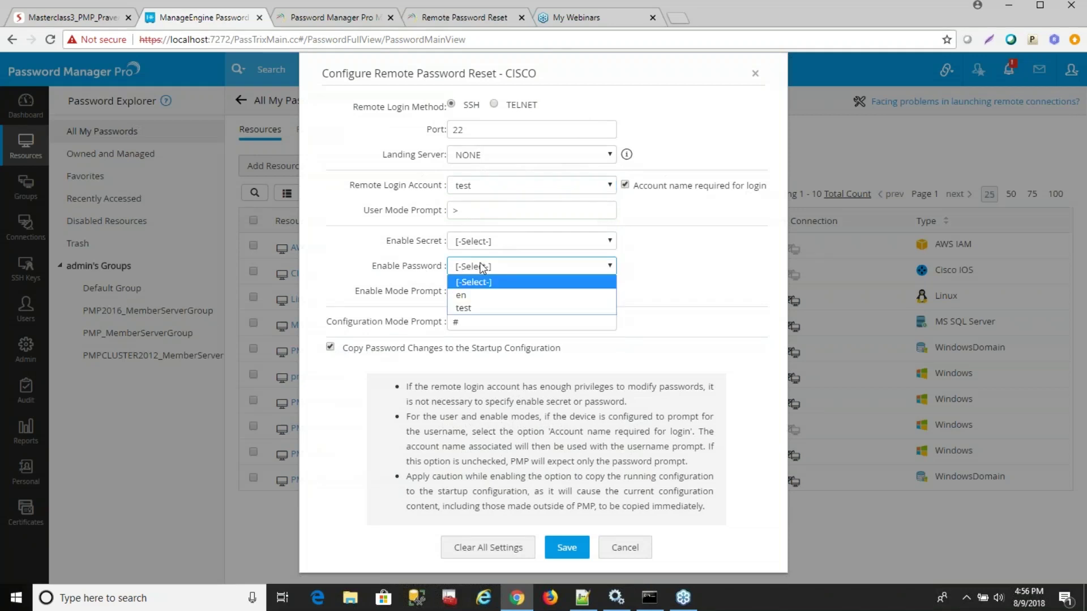
{"action": "left_click", "coordinate": [467, 293]}
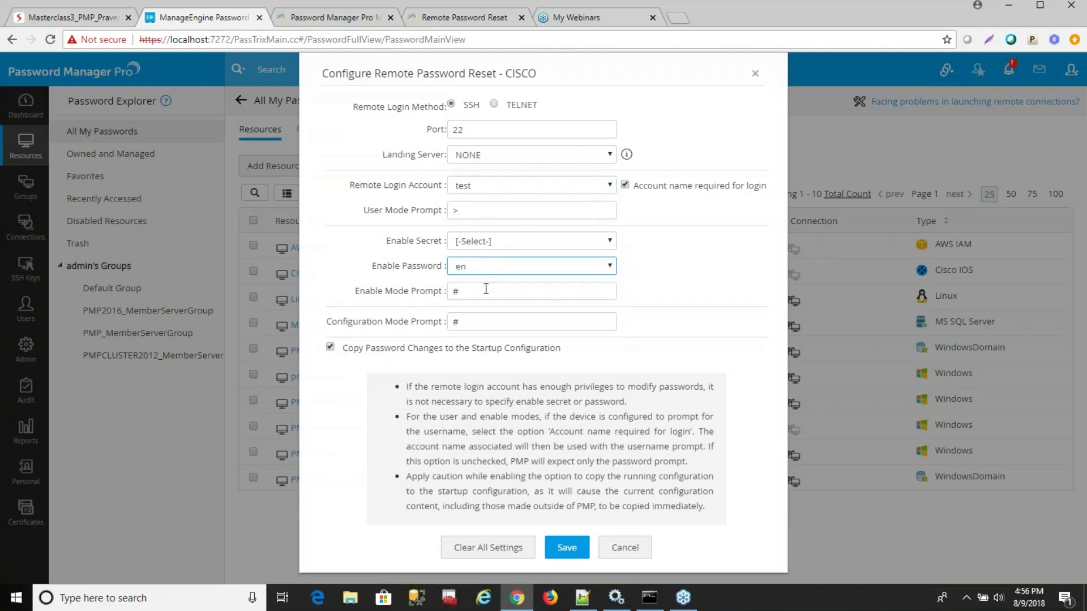
{"action": "double_click", "coordinate": [454, 210]}
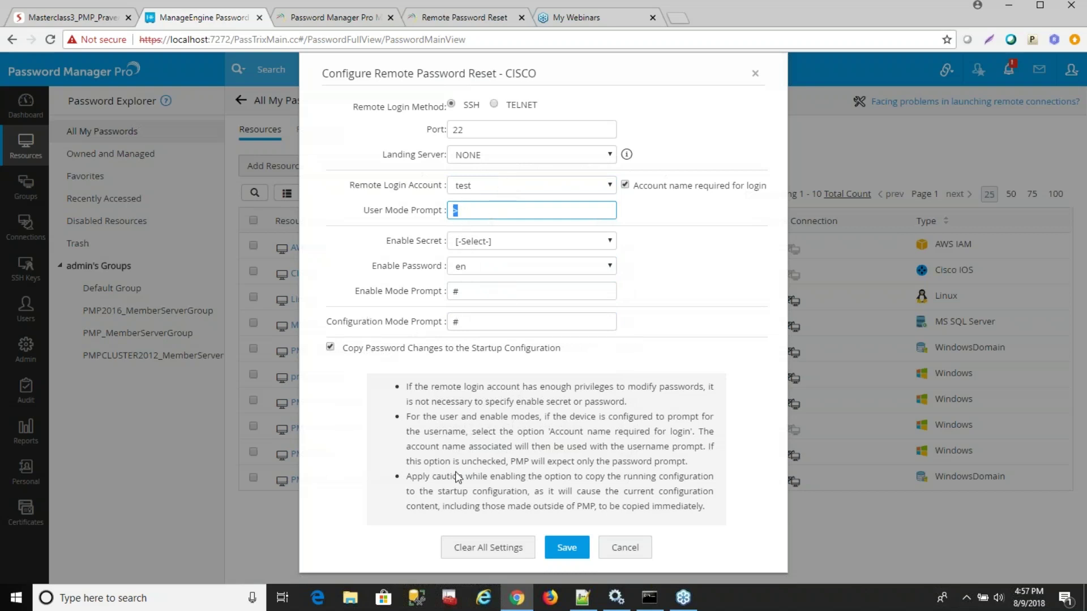
{"action": "left_click", "coordinate": [566, 547]}
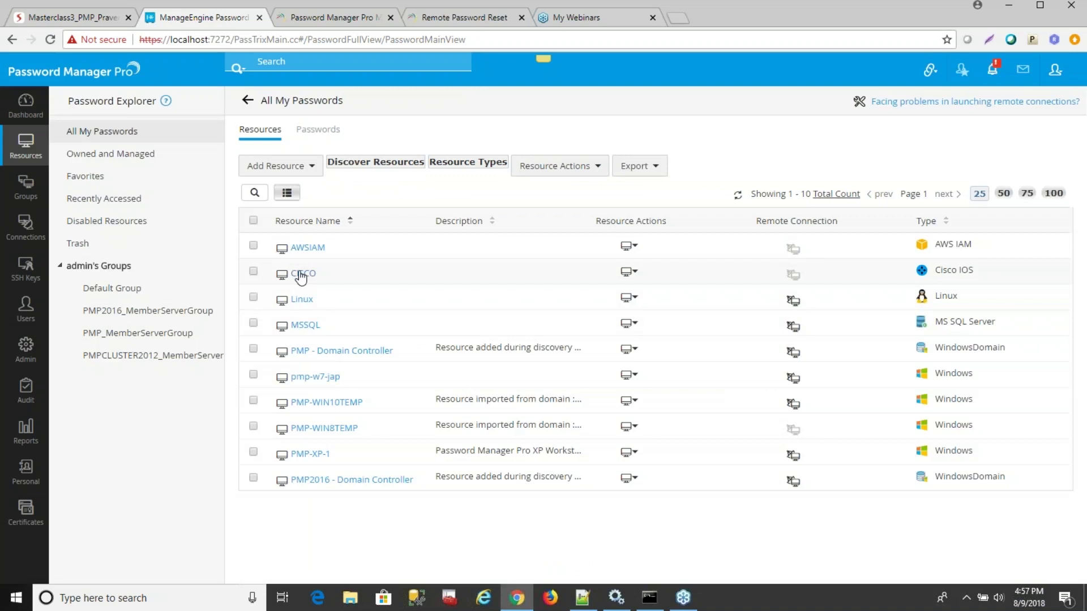
{"action": "left_click", "coordinate": [635, 328]}
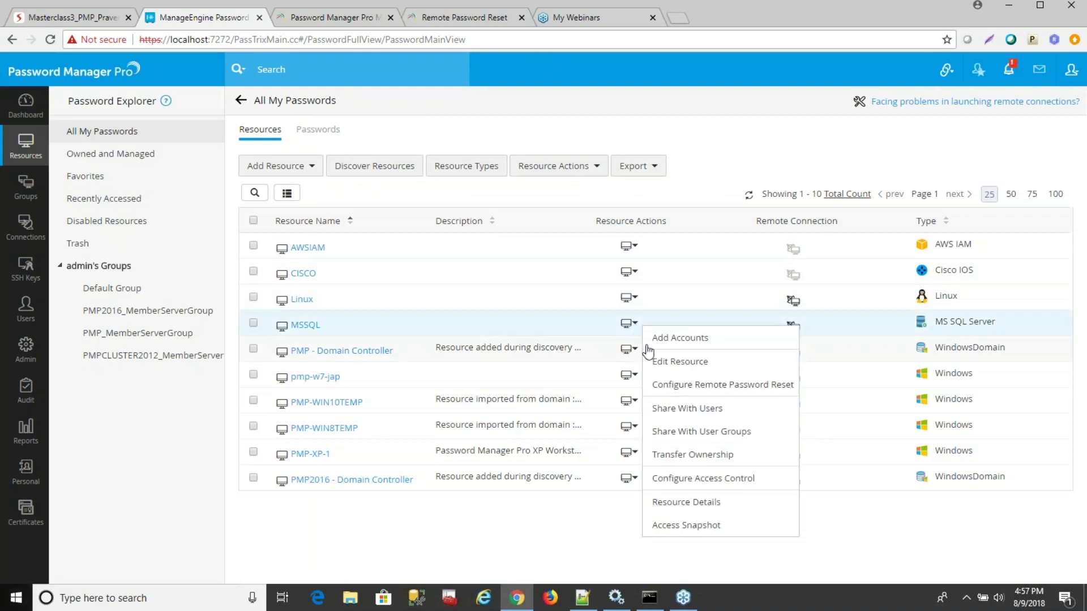
{"action": "left_click", "coordinate": [736, 387]}
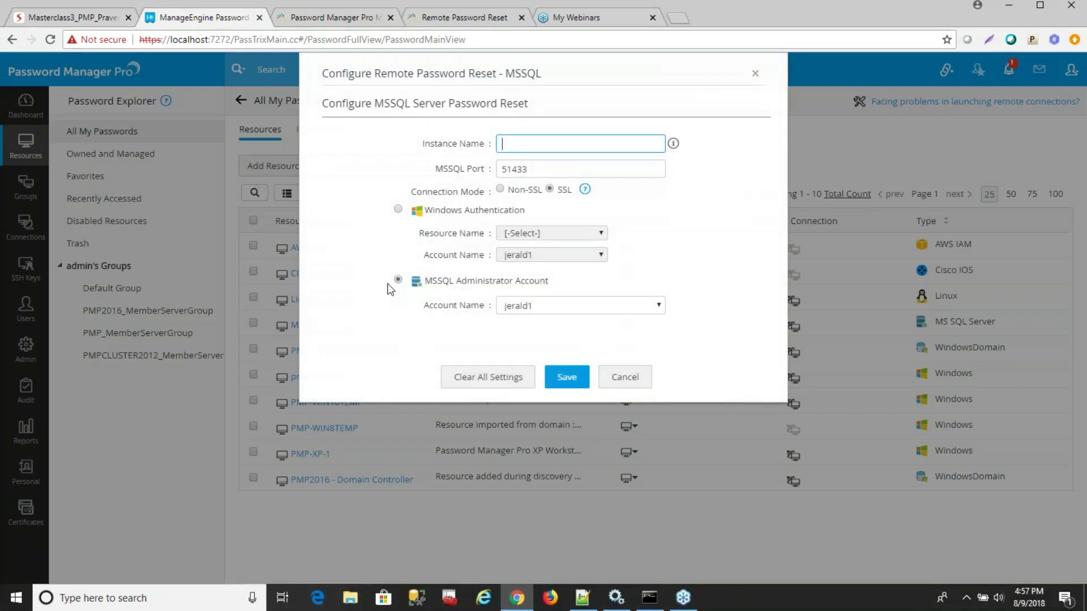
{"action": "left_click", "coordinate": [522, 308]}
{"action": "left_click", "coordinate": [427, 326]}
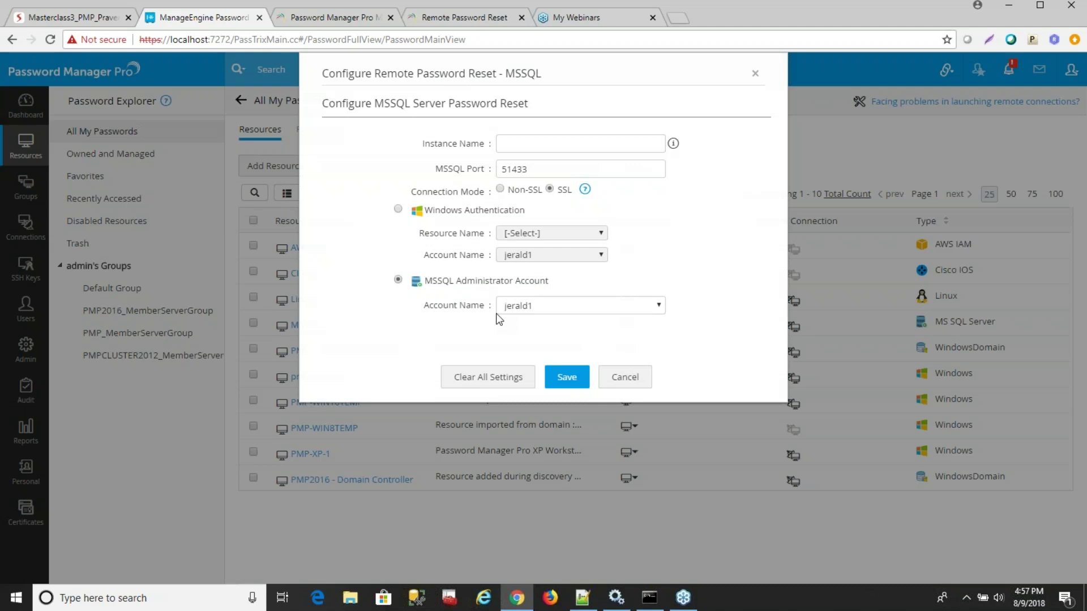
{"action": "left_click", "coordinate": [398, 210]}
{"action": "left_click", "coordinate": [544, 236]}
{"action": "left_click", "coordinate": [545, 262]}
{"action": "left_click", "coordinate": [542, 258]}
{"action": "left_click", "coordinate": [534, 281]}
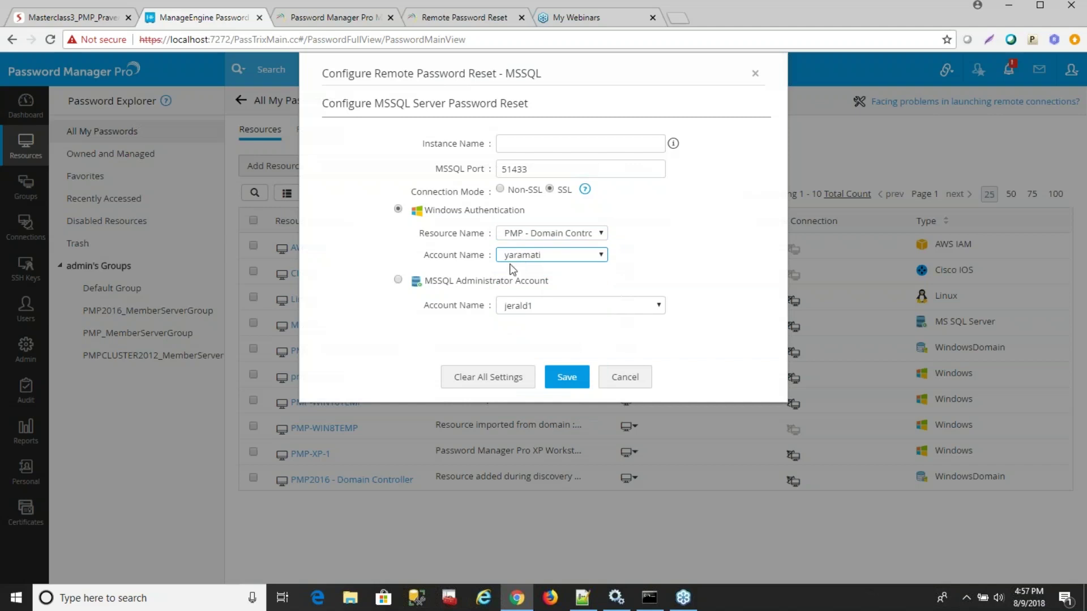
{"action": "left_click", "coordinate": [627, 384]}
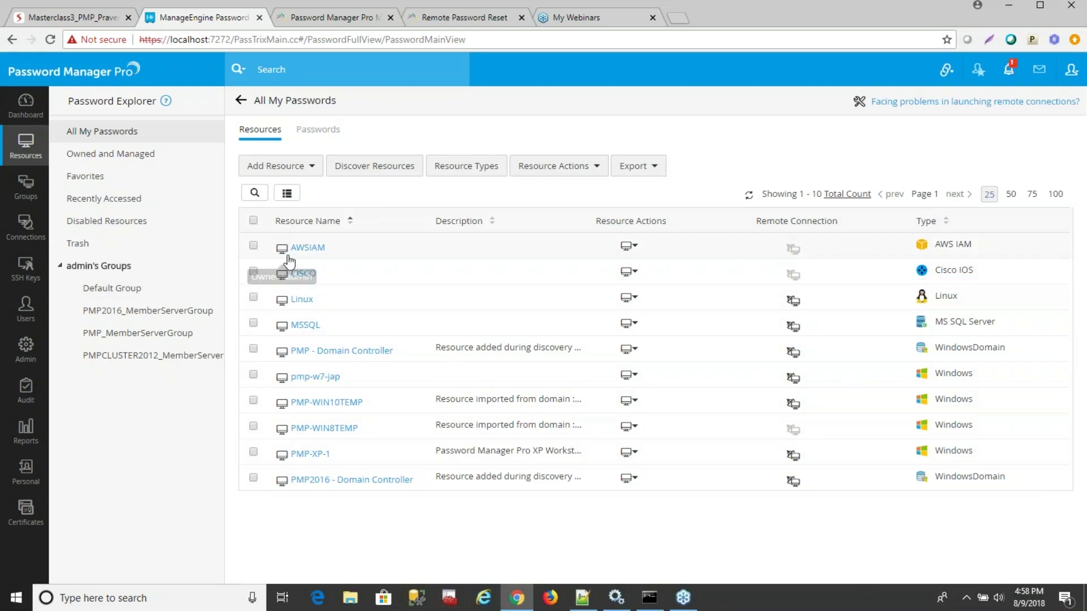
{"action": "left_click", "coordinate": [634, 250]}
{"action": "left_click", "coordinate": [686, 307]}
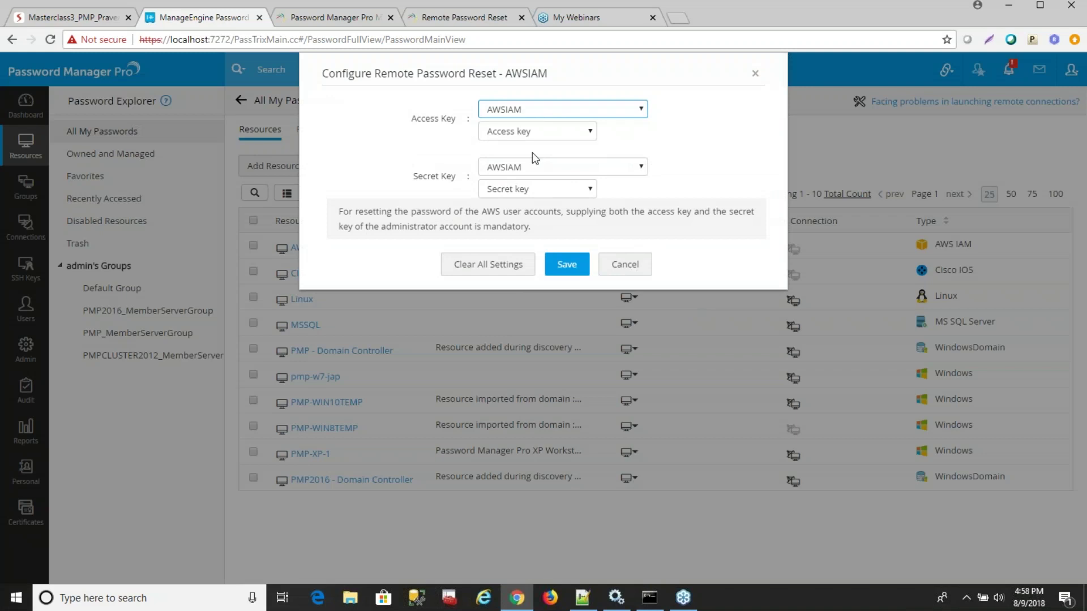
{"action": "left_click", "coordinate": [616, 274]}
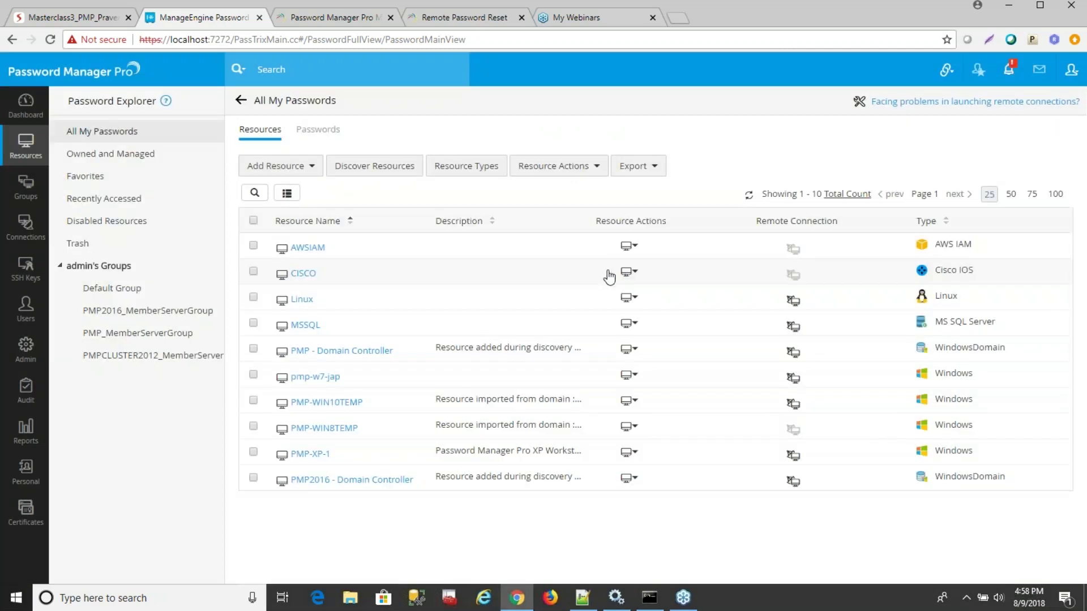
{"action": "left_click", "coordinate": [315, 247]}
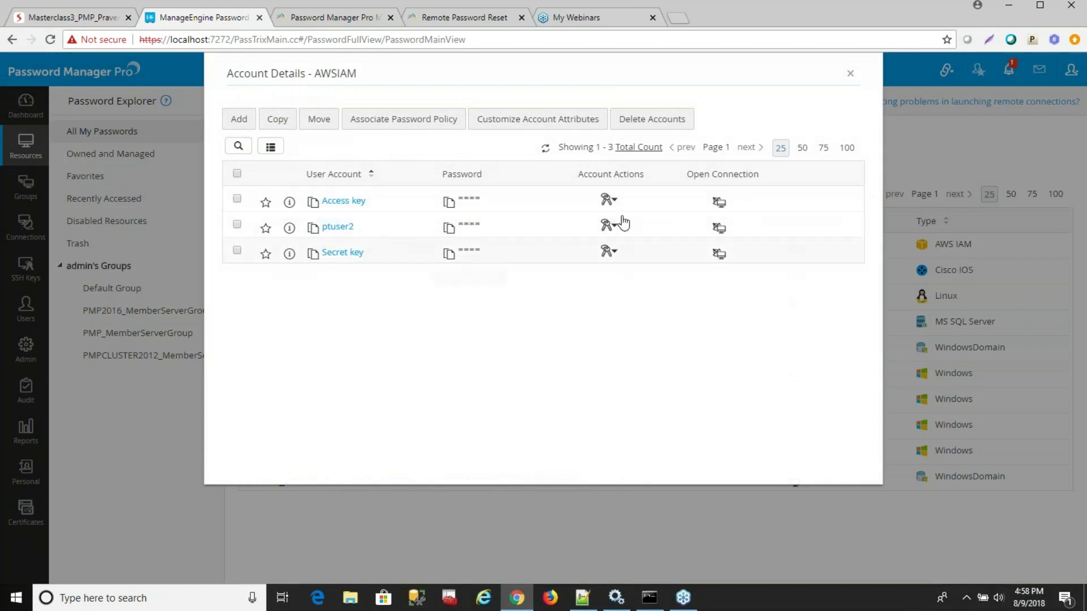
{"action": "left_click", "coordinate": [849, 74]}
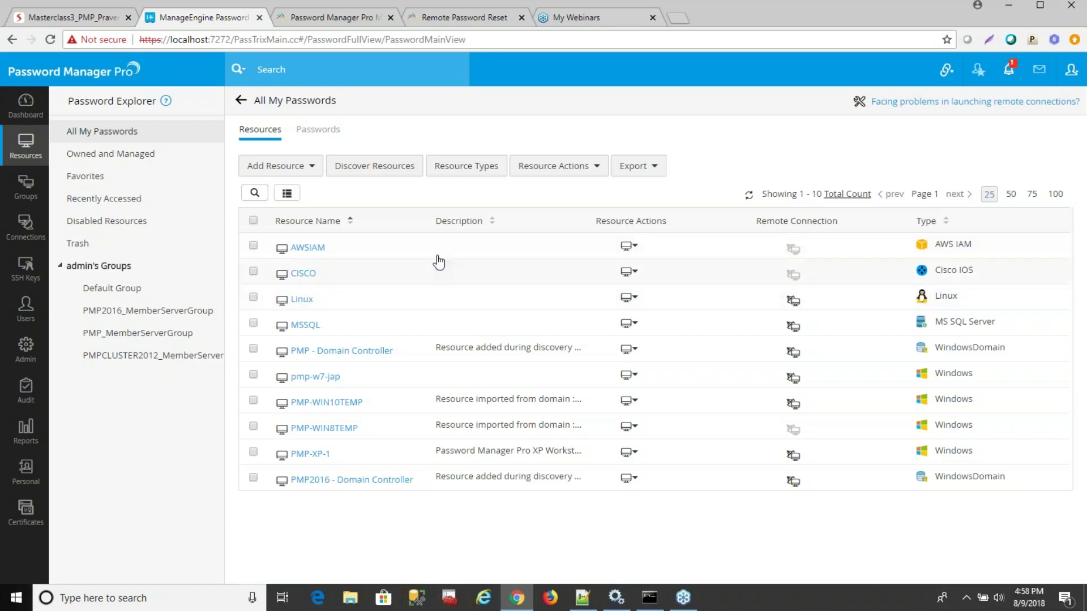
Filter the resource list to type windows and select all six resources.
{"action": "left_click", "coordinate": [255, 192]}
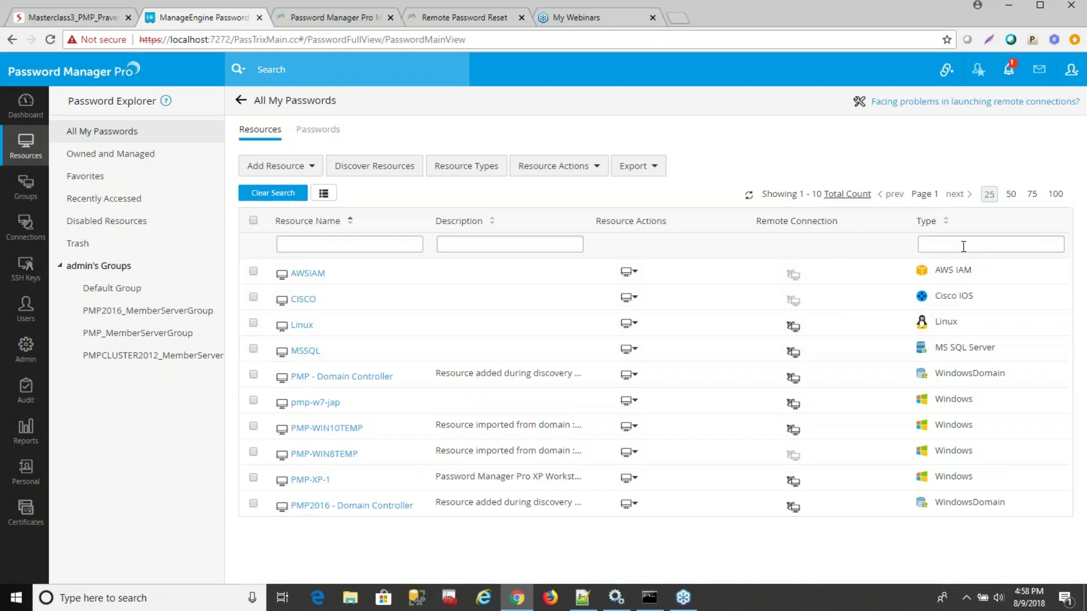
{"action": "type", "text": "windows"}
{"action": "key", "text": "Return"}
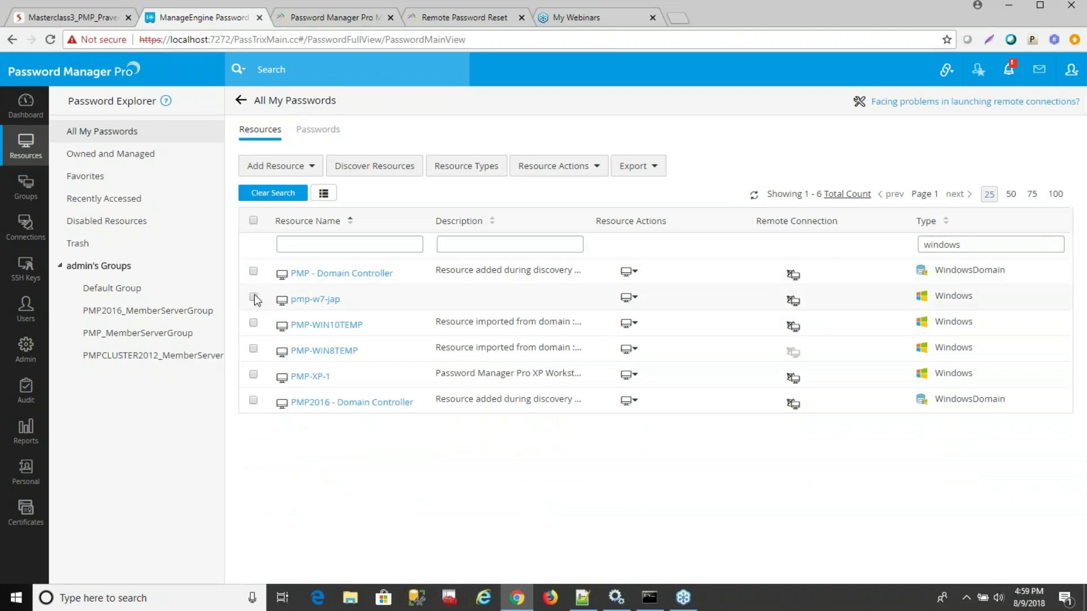
{"action": "left_click", "coordinate": [254, 221]}
Start a bulk remote password reset for them with Administrator as the administrator account.
{"action": "left_click", "coordinate": [545, 170]}
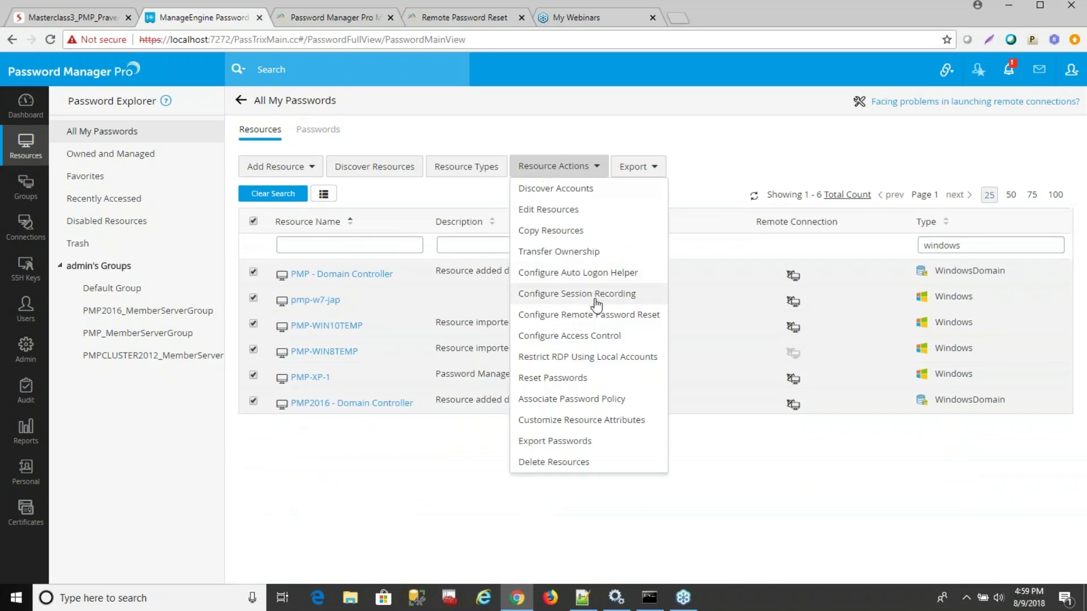
{"action": "left_click", "coordinate": [596, 316]}
{"action": "left_click", "coordinate": [555, 138]}
{"action": "type", "text": "ad"}
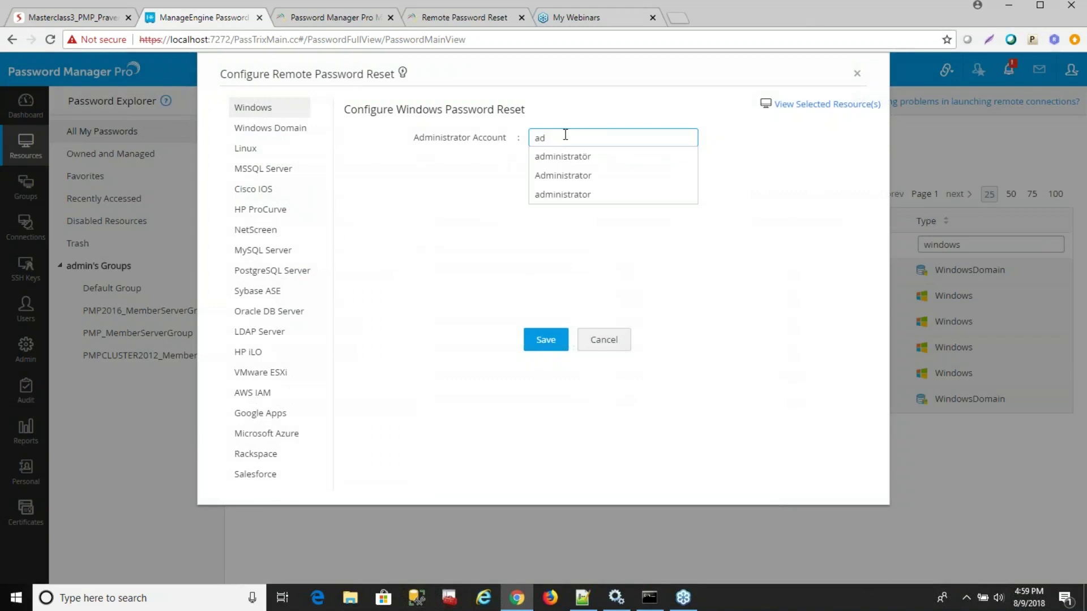
{"action": "left_click", "coordinate": [559, 158]}
{"action": "left_click", "coordinate": [573, 138]}
{"action": "key", "text": "BackSpace"}
{"action": "key", "text": "BackSpace"}
{"action": "type", "text": "or"}
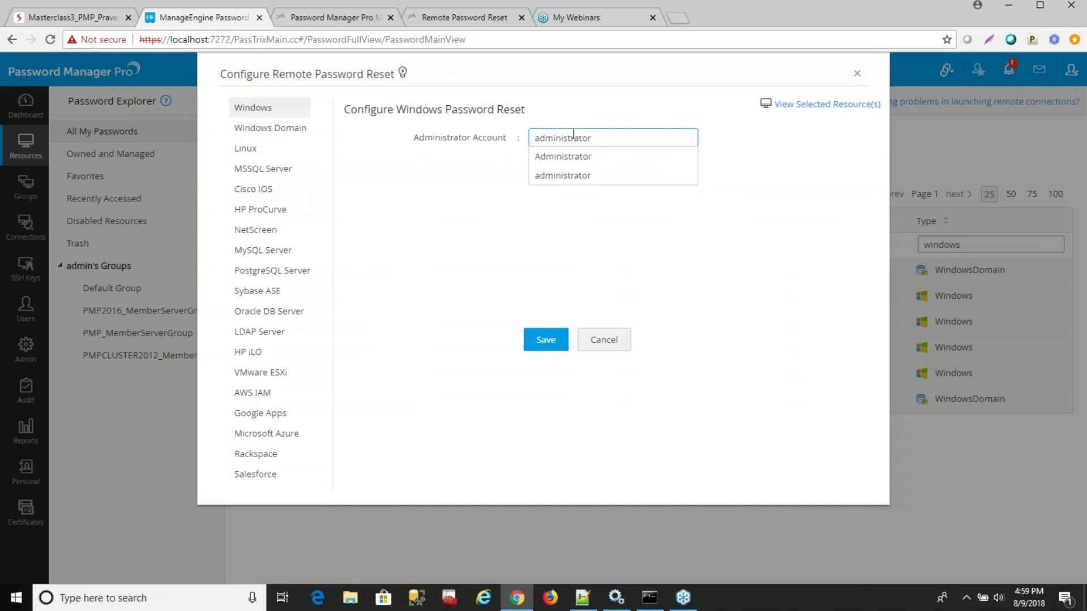
{"action": "left_click", "coordinate": [578, 158]}
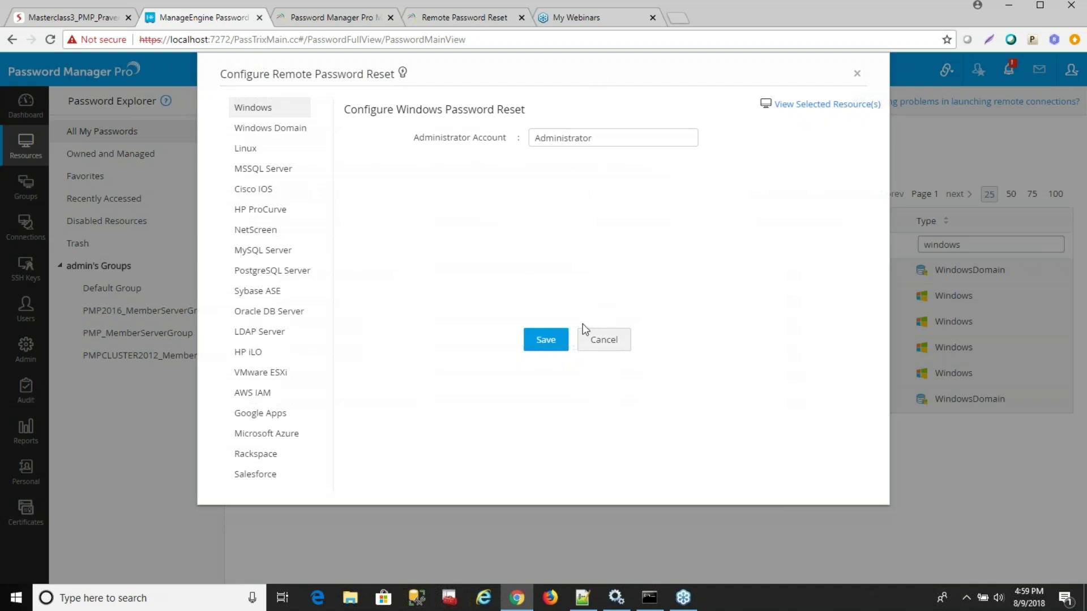
Try the Linux settings with remote login account test, then cancel without saving.
{"action": "left_click", "coordinate": [253, 154]}
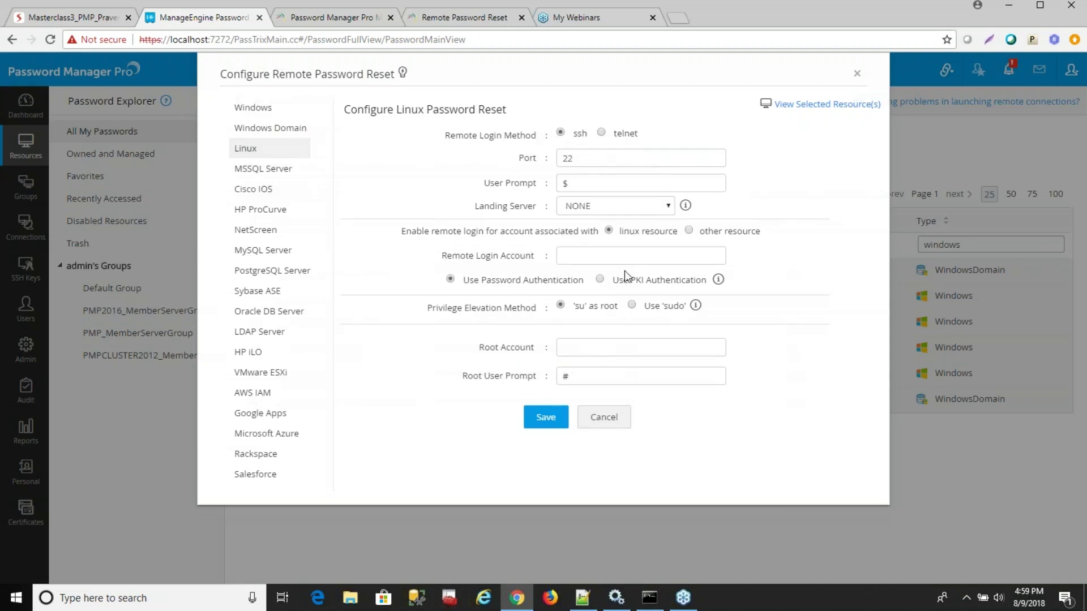
{"action": "left_click", "coordinate": [597, 262]}
{"action": "type", "text": "test"}
{"action": "left_click", "coordinate": [585, 348]}
{"action": "type", "text": "su"}
{"action": "key", "text": "BackSpace"}
{"action": "key", "text": "BackSpace"}
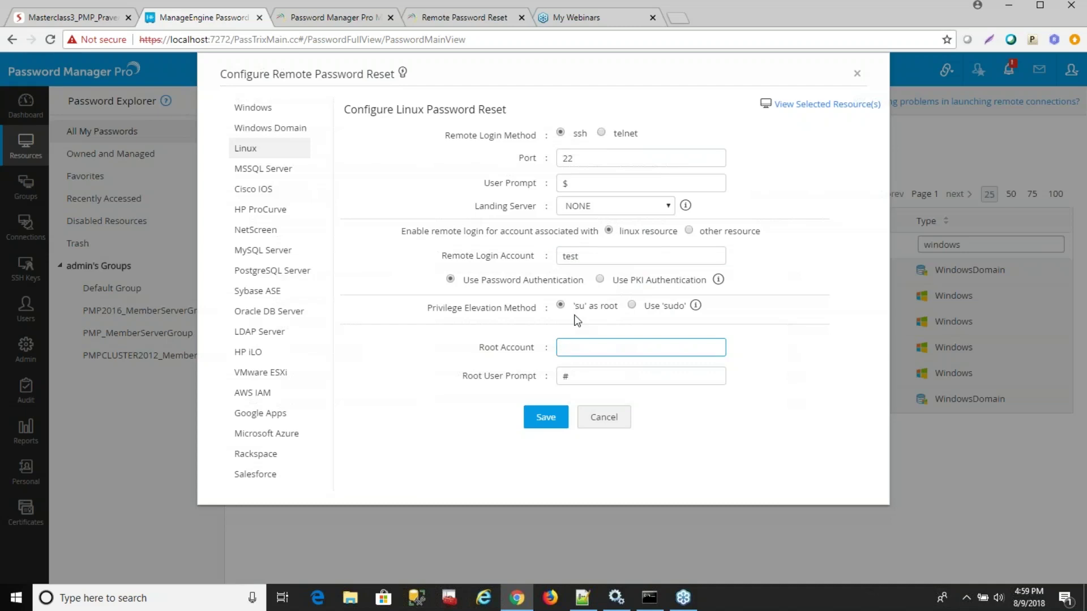
{"action": "left_click", "coordinate": [610, 416]}
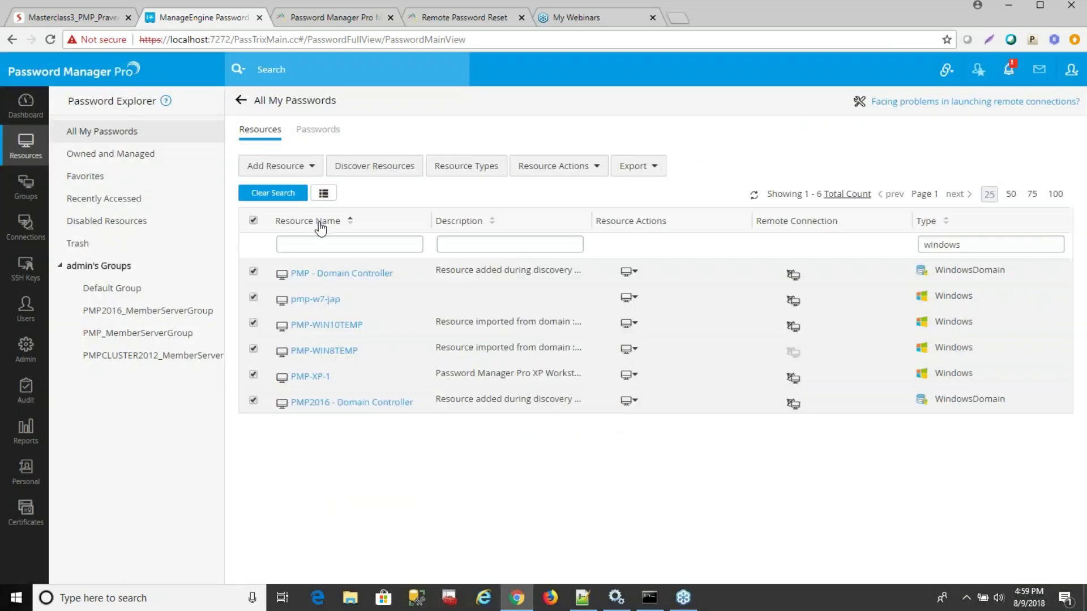
Untick all listed resources, remove the Windows type filter, and go to Resource Groups.
{"action": "left_click", "coordinate": [253, 220]}
{"action": "left_click", "coordinate": [279, 193]}
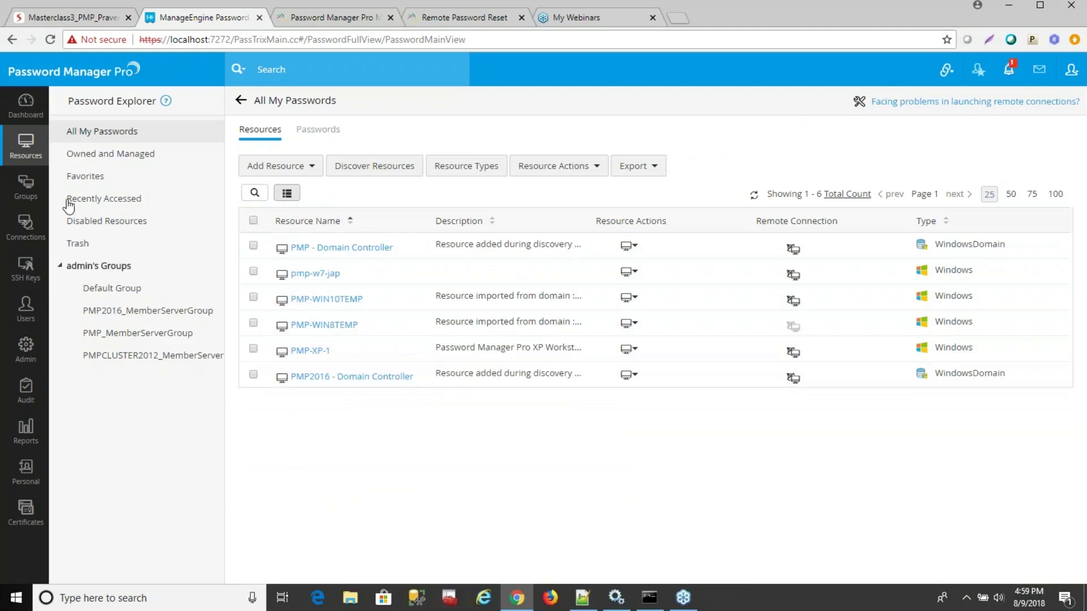
{"action": "left_click", "coordinate": [37, 195]}
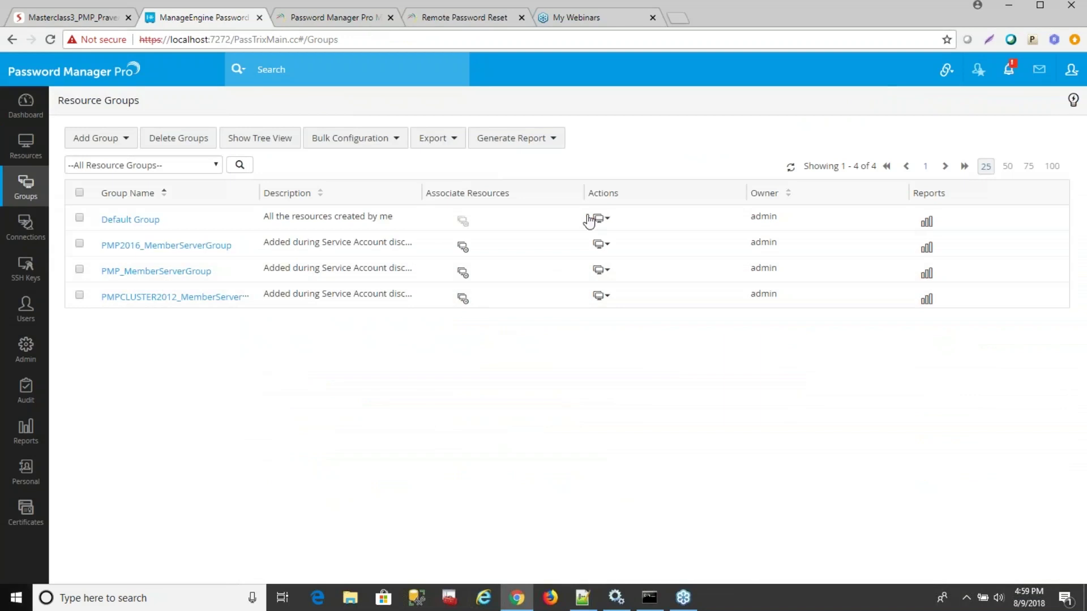
Open Configure Remote Password Reset for PMP2016_MemberServerGroup and cancel without changes.
{"action": "left_click", "coordinate": [601, 244]}
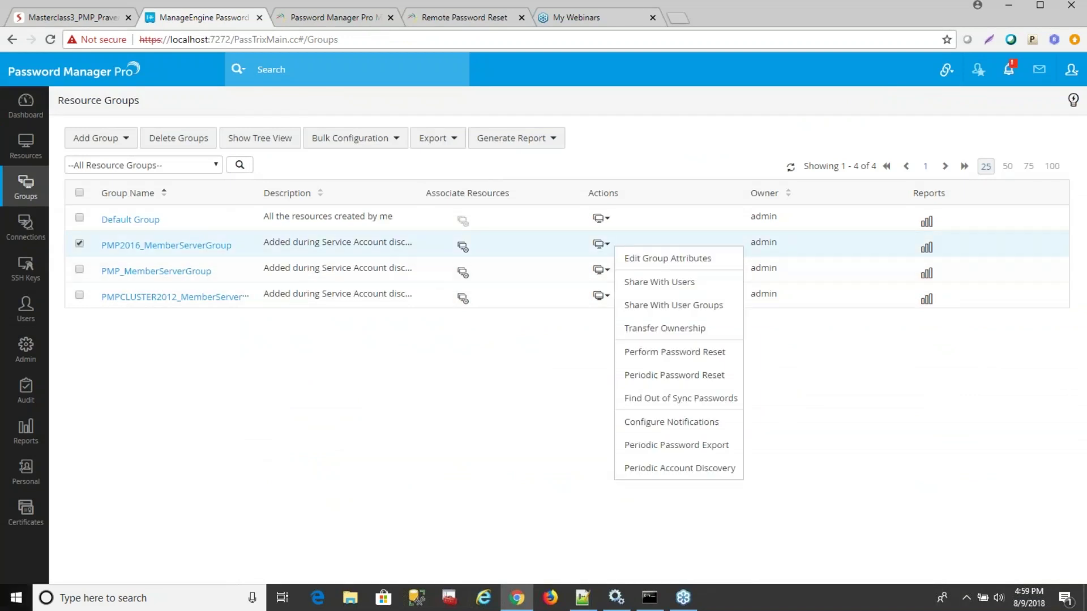
{"action": "left_click", "coordinate": [375, 139]}
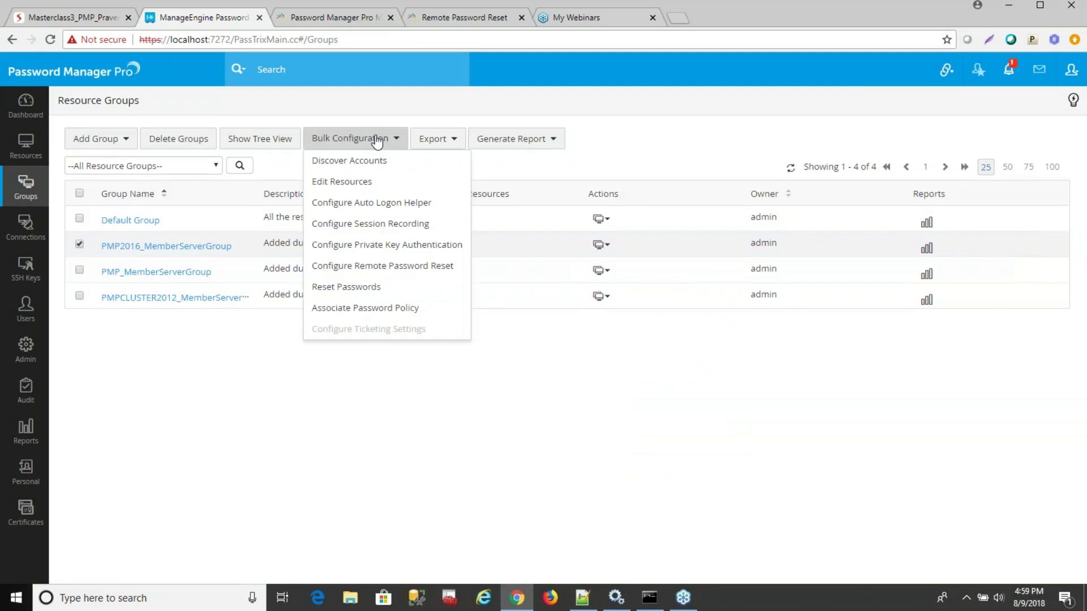
{"action": "left_click", "coordinate": [400, 266]}
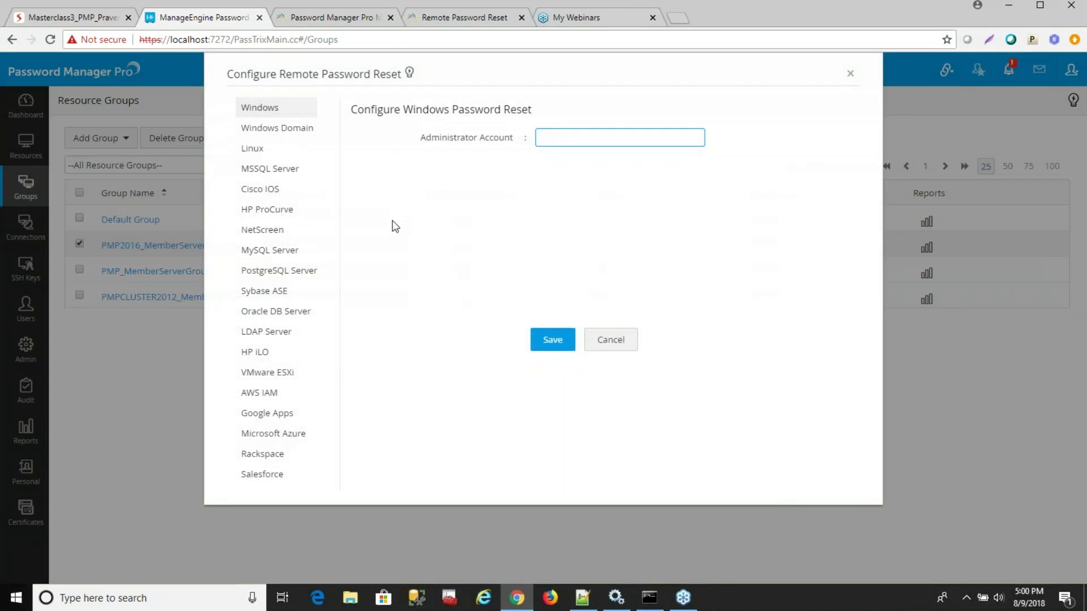
{"action": "left_click", "coordinate": [612, 352]}
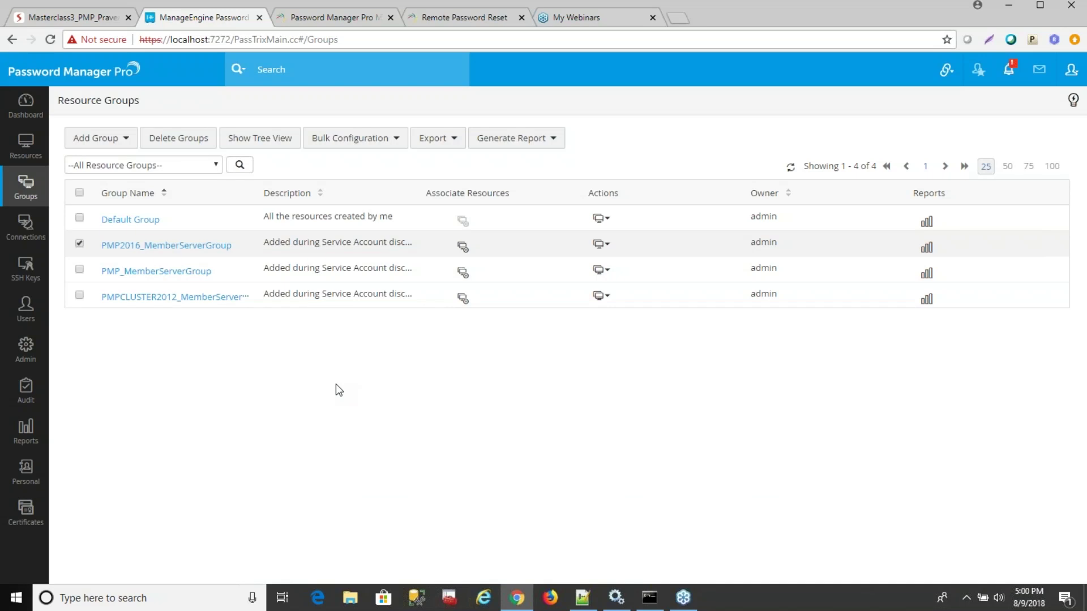
Open the Resource Management > Remote Password Reset help article.
{"action": "left_click", "coordinate": [464, 22]}
{"action": "mouse_move", "coordinate": [413, 120]}
{"action": "mouse_move", "coordinate": [498, 121]}
{"action": "left_click", "coordinate": [537, 236]}
Read through the article's sections, then bring the Zoho Show slides back to the front.
{"action": "scroll", "coordinate": [581, 265], "scroll_direction": "down", "scroll_amount": 12}
{"action": "scroll", "coordinate": [578, 253], "scroll_direction": "down", "scroll_amount": 11}
{"action": "scroll", "coordinate": [580, 256], "scroll_direction": "down", "scroll_amount": 8}
{"action": "scroll", "coordinate": [640, 268], "scroll_direction": "down", "scroll_amount": 11}
{"action": "scroll", "coordinate": [641, 262], "scroll_direction": "down", "scroll_amount": 1}
{"action": "scroll", "coordinate": [576, 243], "scroll_direction": "down", "scroll_amount": 7}
{"action": "scroll", "coordinate": [574, 238], "scroll_direction": "up", "scroll_amount": 5}
{"action": "scroll", "coordinate": [573, 238], "scroll_direction": "up", "scroll_amount": 6}
{"action": "scroll", "coordinate": [318, 304], "scroll_direction": "down", "scroll_amount": 3}
{"action": "scroll", "coordinate": [317, 300], "scroll_direction": "down", "scroll_amount": 13}
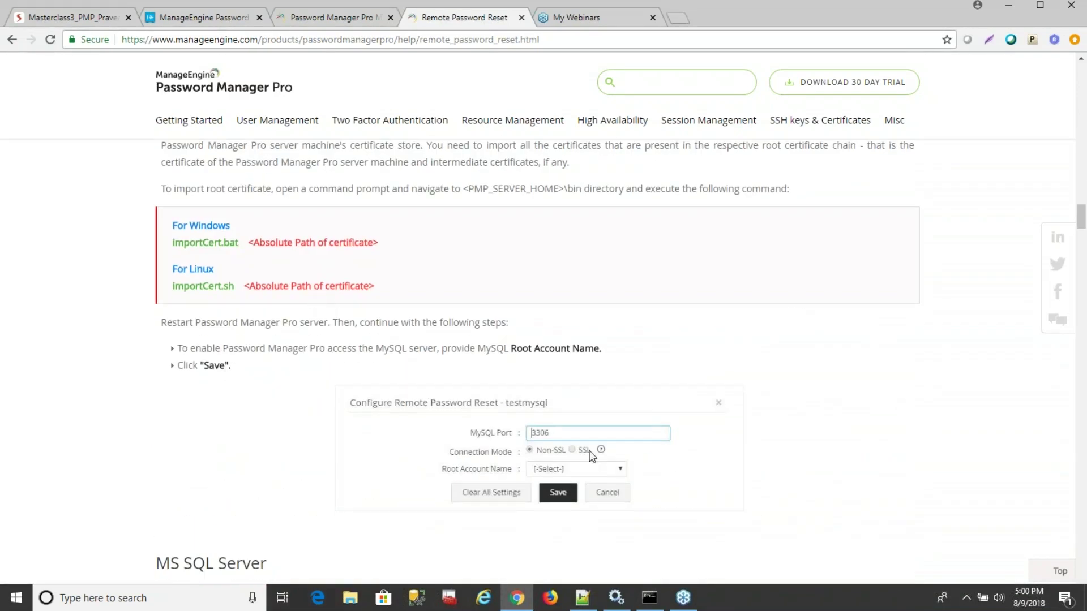
{"action": "scroll", "coordinate": [563, 429], "scroll_direction": "up", "scroll_amount": 3}
{"action": "scroll", "coordinate": [544, 431], "scroll_direction": "up", "scroll_amount": 4}
{"action": "scroll", "coordinate": [351, 345], "scroll_direction": "down", "scroll_amount": 7}
{"action": "scroll", "coordinate": [526, 362], "scroll_direction": "down", "scroll_amount": 3}
{"action": "scroll", "coordinate": [510, 374], "scroll_direction": "down", "scroll_amount": 7}
{"action": "scroll", "coordinate": [538, 362], "scroll_direction": "down", "scroll_amount": 3}
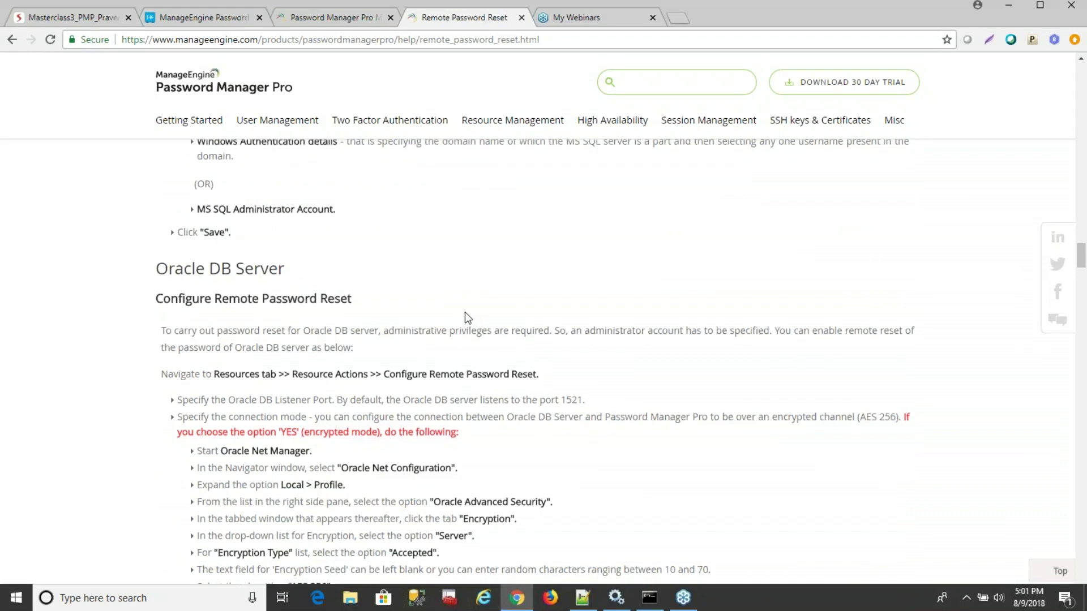
{"action": "scroll", "coordinate": [465, 317], "scroll_direction": "up", "scroll_amount": 5}
{"action": "scroll", "coordinate": [469, 317], "scroll_direction": "up", "scroll_amount": 15}
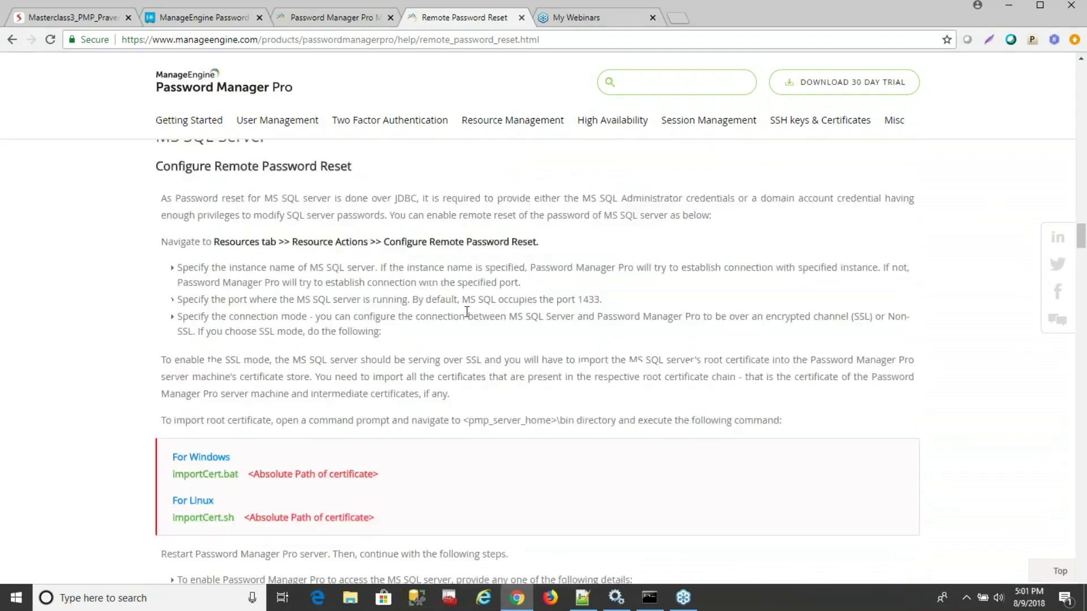
{"action": "scroll", "coordinate": [469, 315], "scroll_direction": "down", "scroll_amount": 1}
{"action": "scroll", "coordinate": [469, 314], "scroll_direction": "up", "scroll_amount": 6}
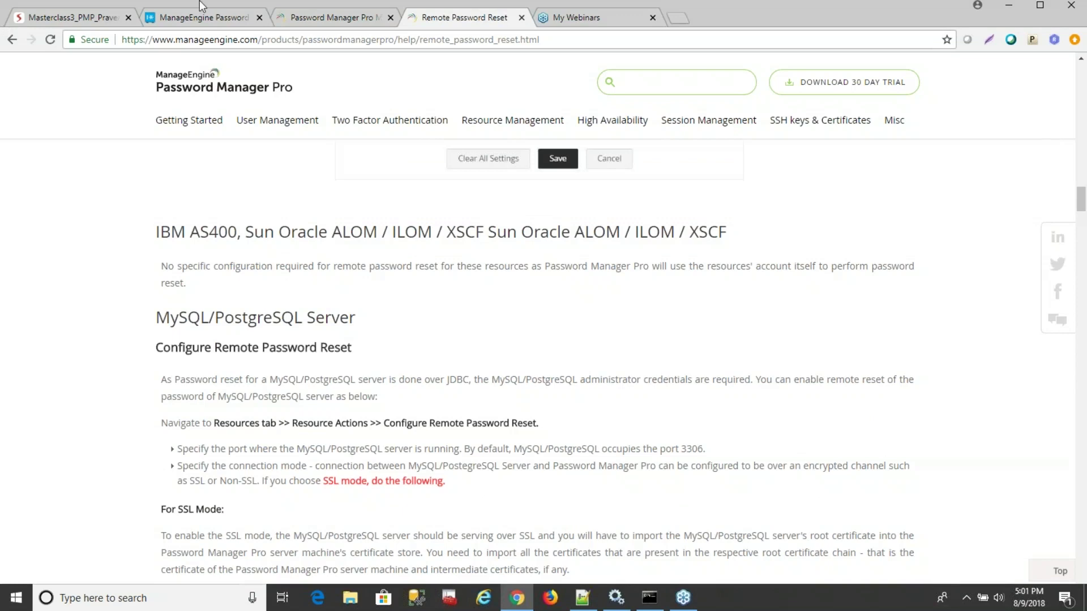
{"action": "left_click", "coordinate": [94, 22]}
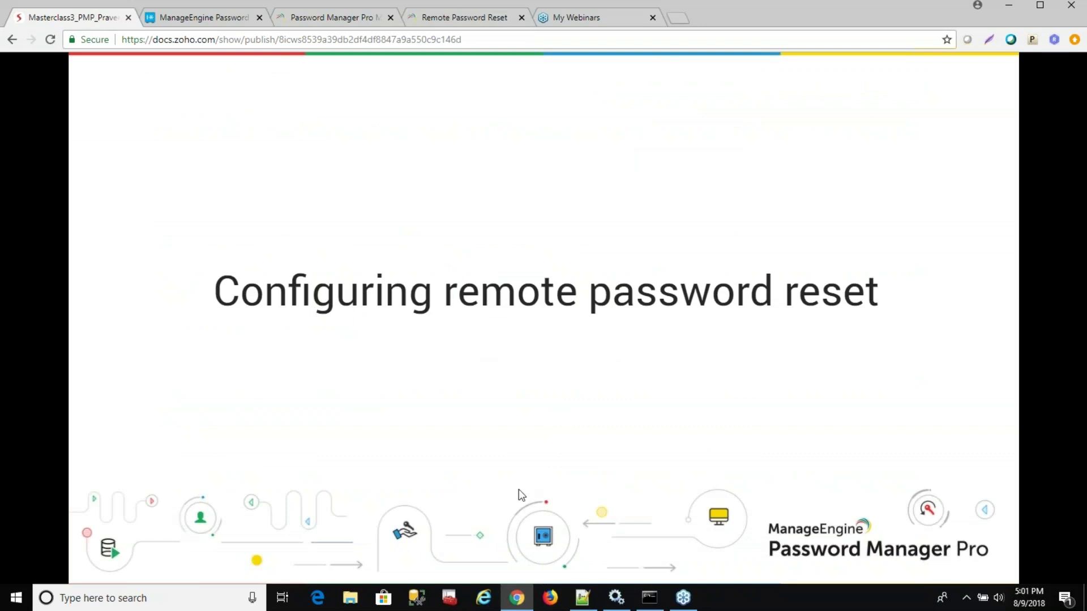
Advance the deck to the 'Remote password reset' slide.
{"action": "left_click", "coordinate": [720, 477]}
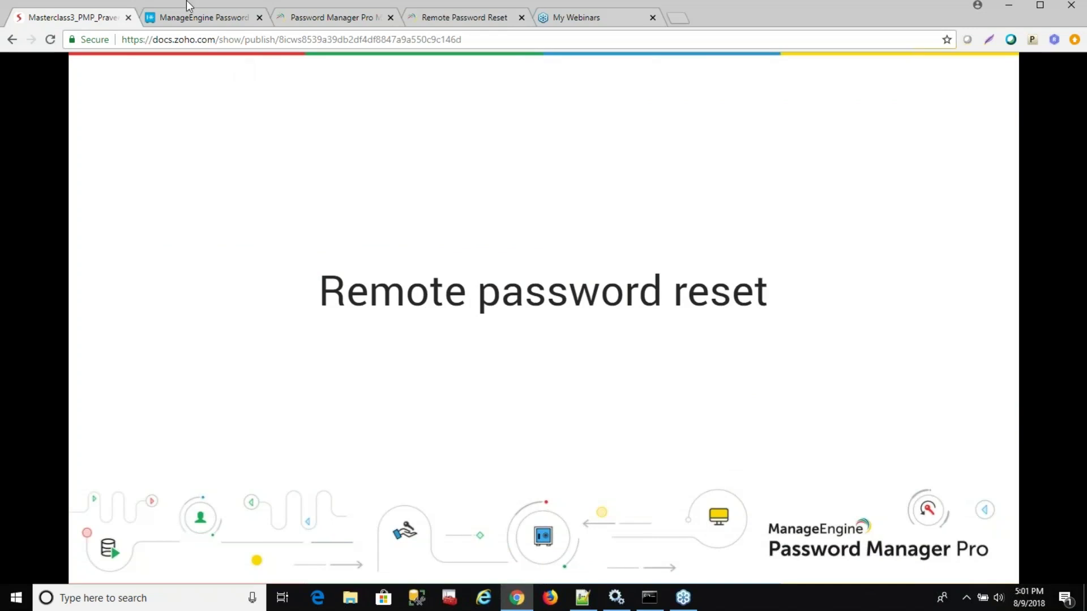
Back in Password Manager Pro, list all ten resources and open pmp-w7-jap's accounts.
{"action": "left_click", "coordinate": [213, 24]}
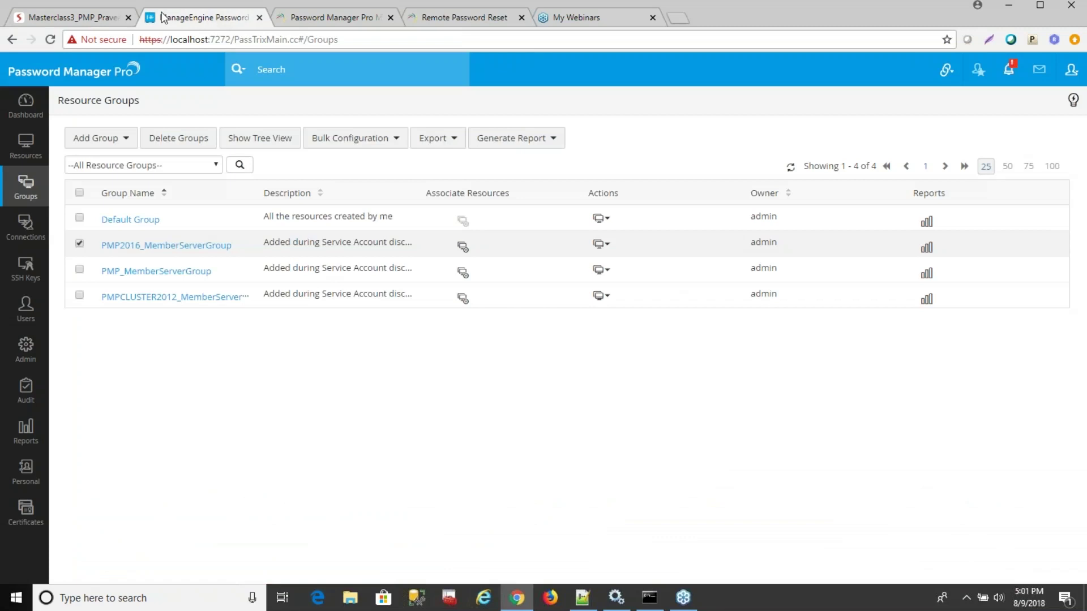
{"action": "left_click", "coordinate": [28, 152]}
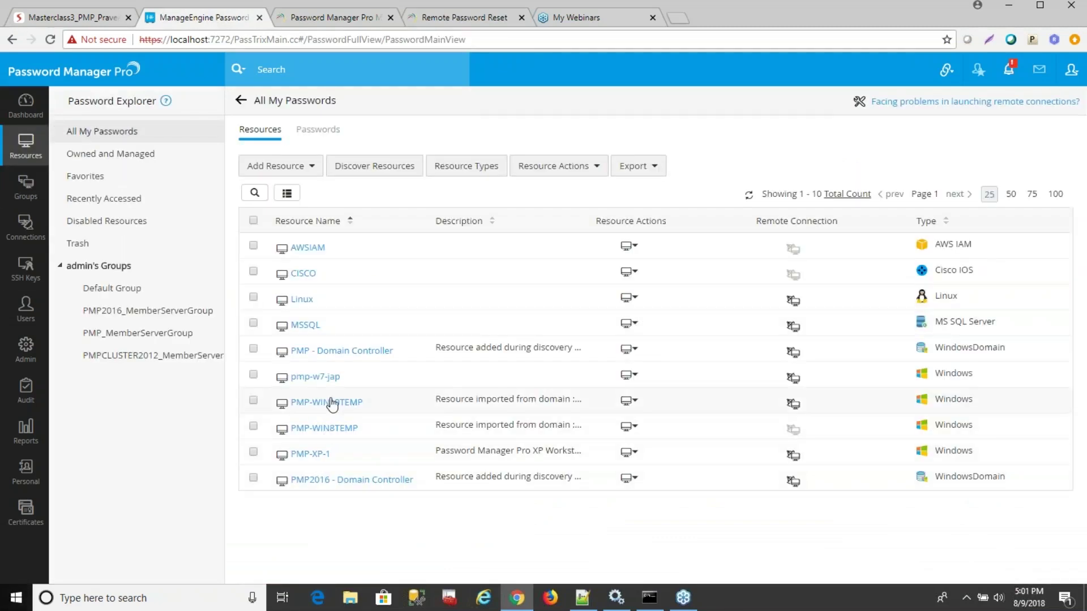
{"action": "left_click", "coordinate": [332, 379]}
Try changing ptuser1's password to a too-short value and dismiss the minimum length warning.
{"action": "left_click", "coordinate": [608, 225]}
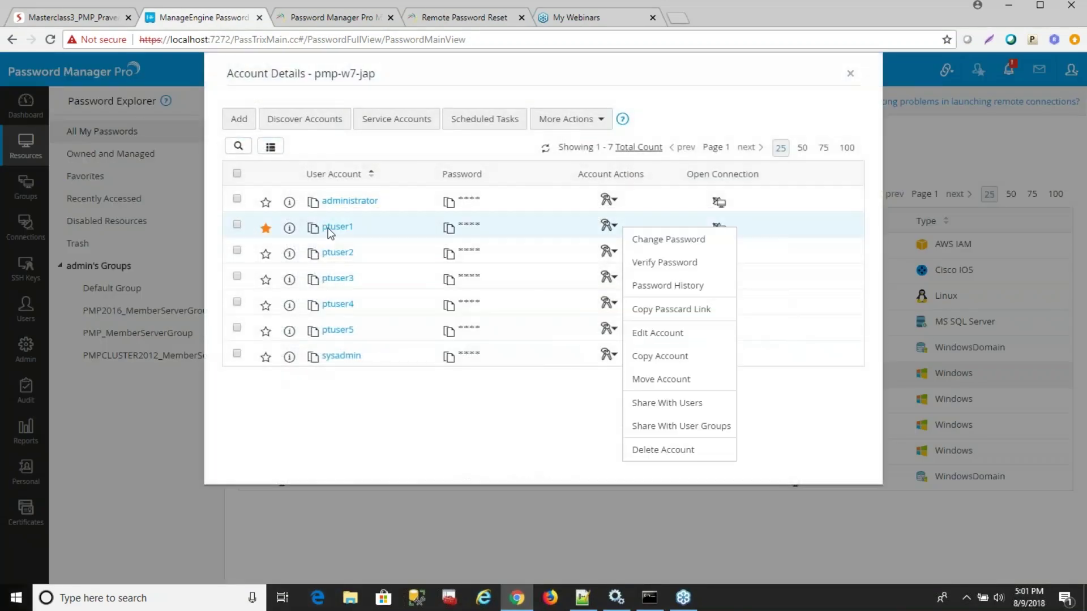
{"action": "left_click", "coordinate": [661, 241]}
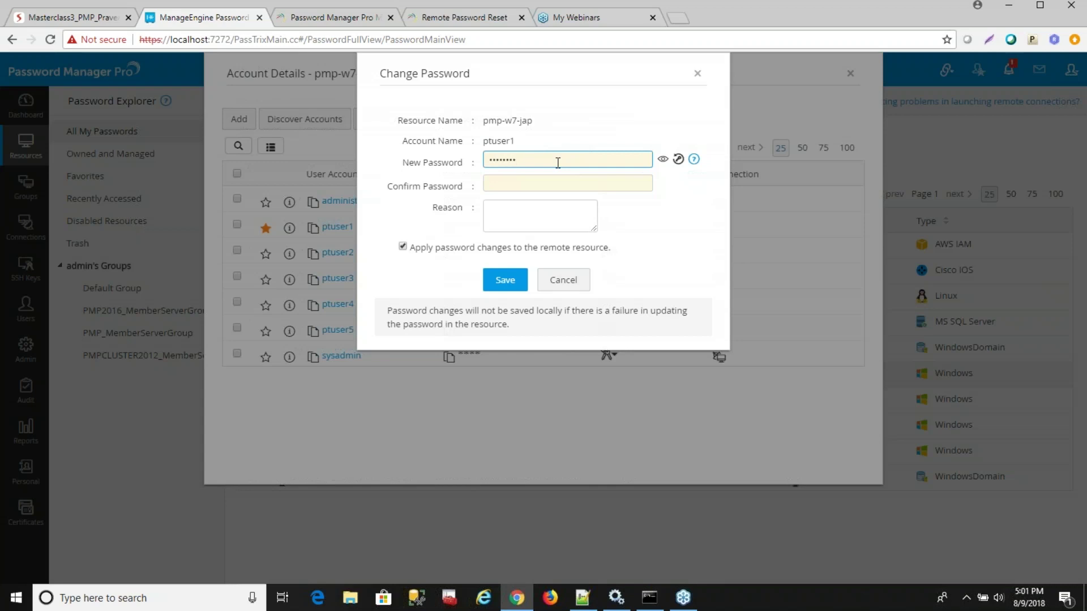
{"action": "key", "text": "Tab"}
{"action": "type", "text": "••••••"}
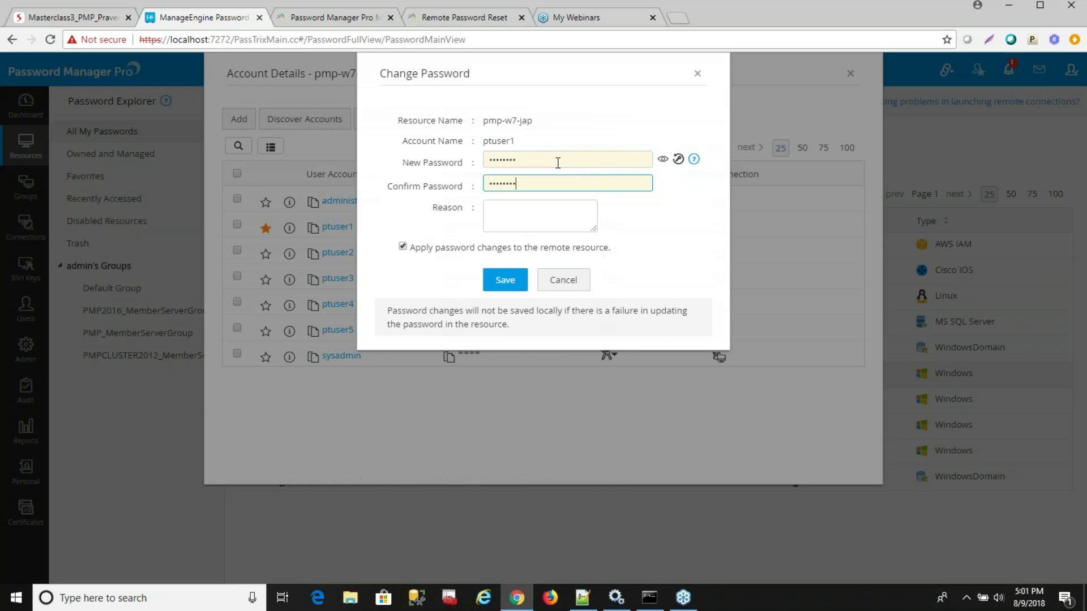
{"action": "left_click", "coordinate": [588, 159]}
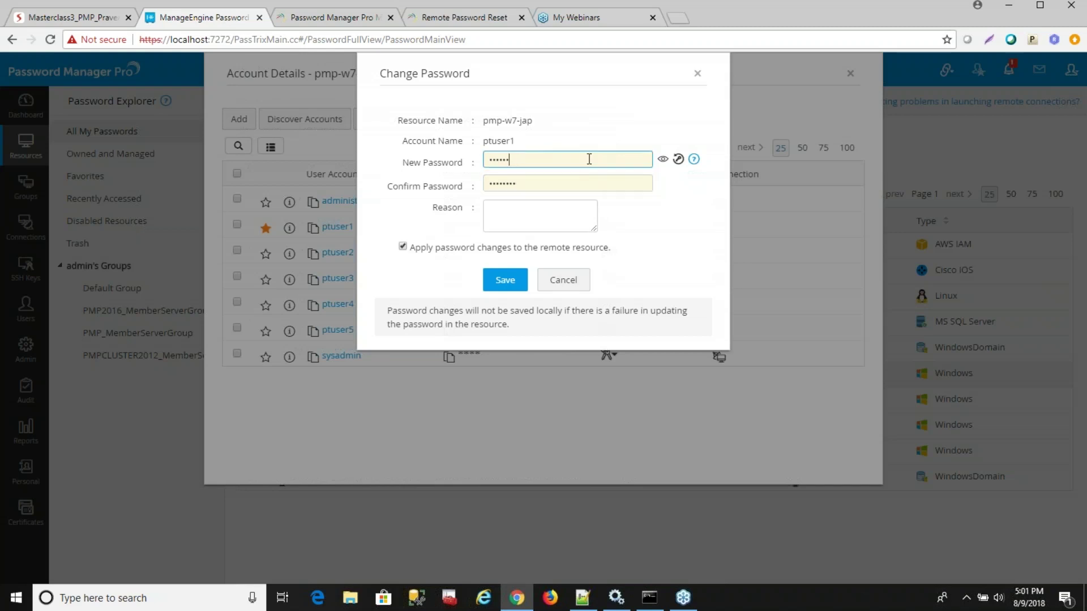
{"action": "key", "text": "BackSpace"}
{"action": "key", "text": "BackSpace"}
{"action": "key", "text": "BackSpace"}
{"action": "key", "text": "BackSpace"}
{"action": "key", "text": "BackSpace"}
{"action": "key", "text": "BackSpace"}
{"action": "type", "text": "••"}
{"action": "key", "text": "Tab"}
{"action": "type", "text": "••"}
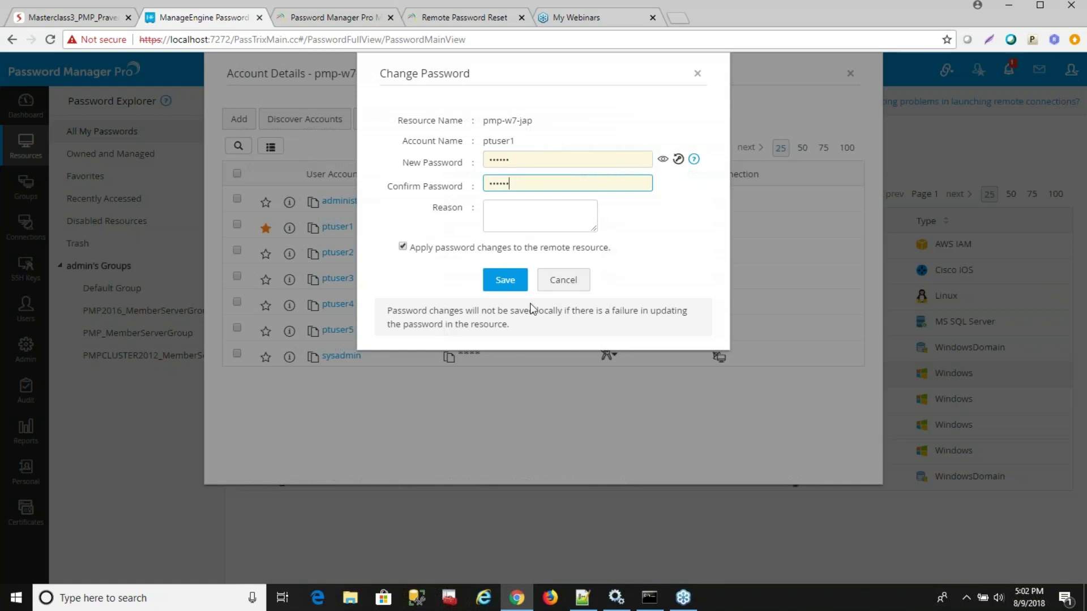
{"action": "left_click", "coordinate": [506, 281]}
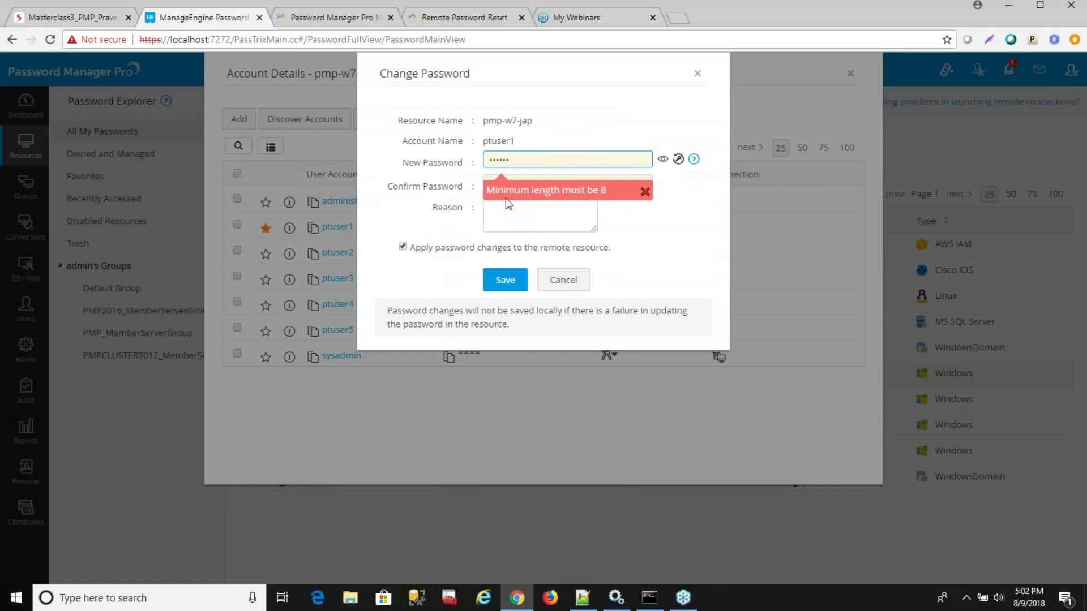
{"action": "left_click", "coordinate": [645, 191]}
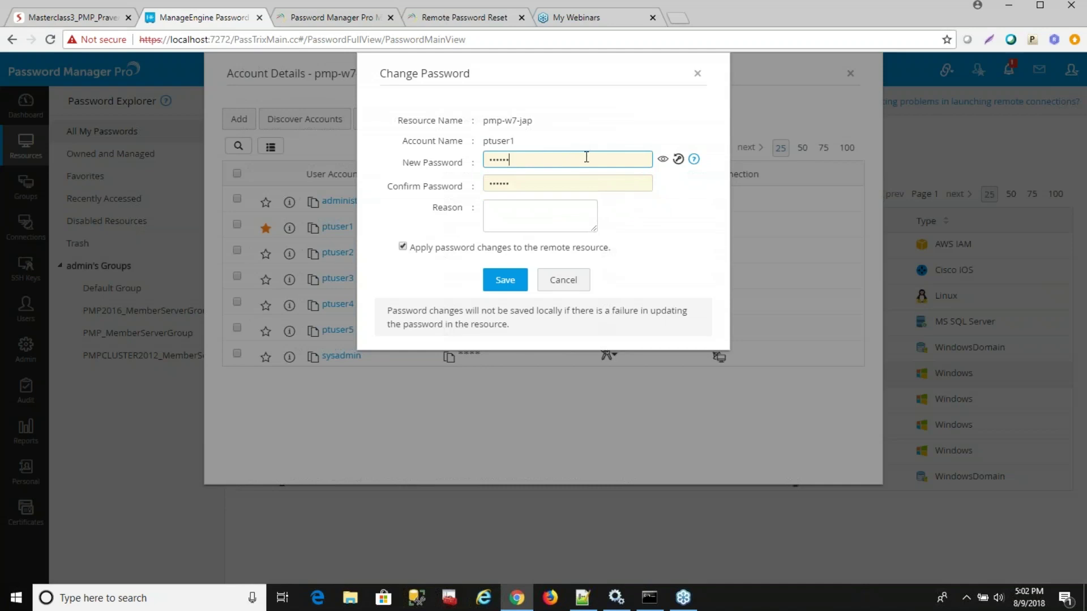
Enter an 8-character password in both fields and save it to pmp-w7-jap.
{"action": "left_click_drag", "start_coordinate": [581, 160], "coordinate": [384, 136]}
{"action": "type", "text": "********"}
{"action": "key", "text": "Tab"}
{"action": "type", "text": "****"}
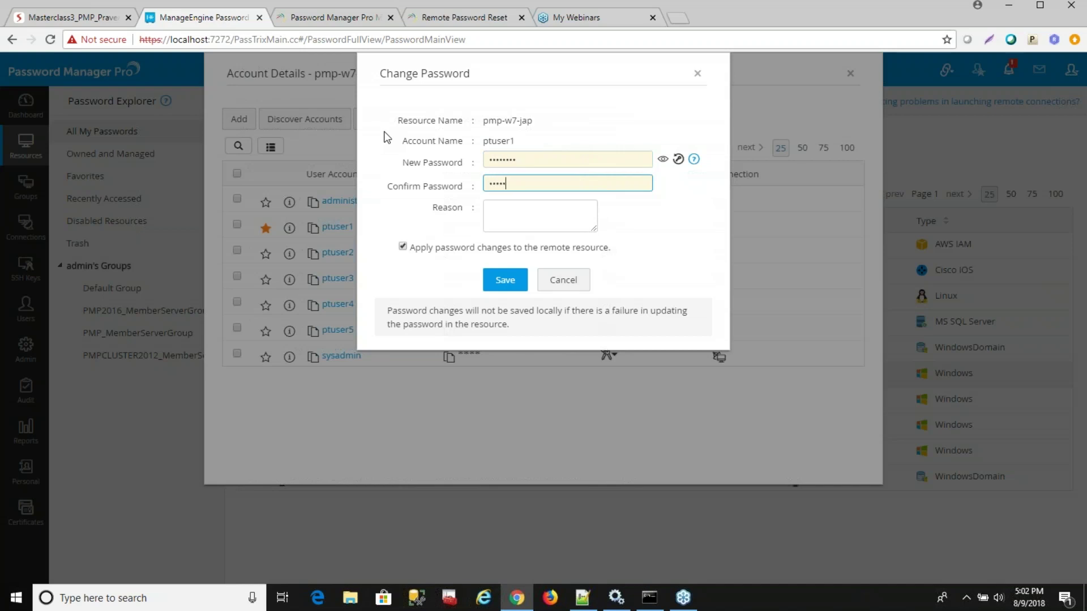
{"action": "type", "text": "****"}
{"action": "left_click", "coordinate": [505, 279]}
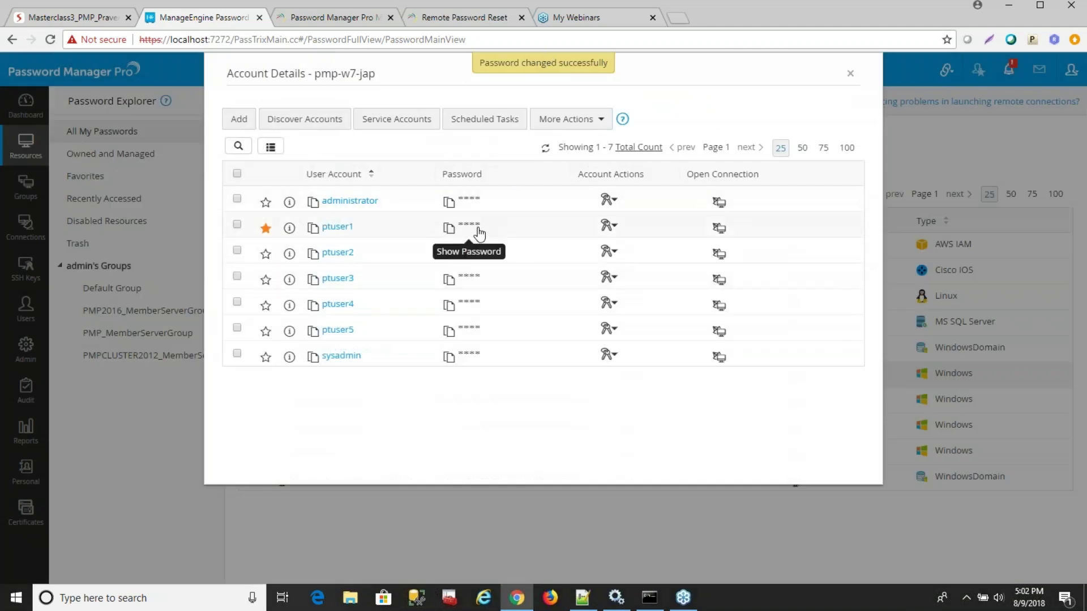
{"action": "left_click", "coordinate": [607, 229]}
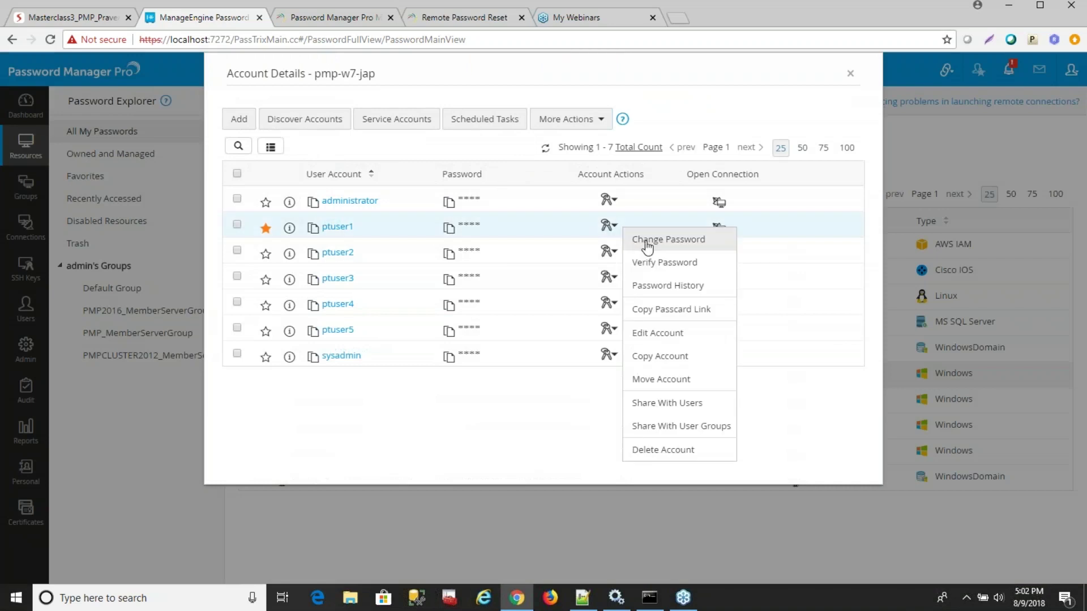
{"action": "left_click", "coordinate": [647, 247]}
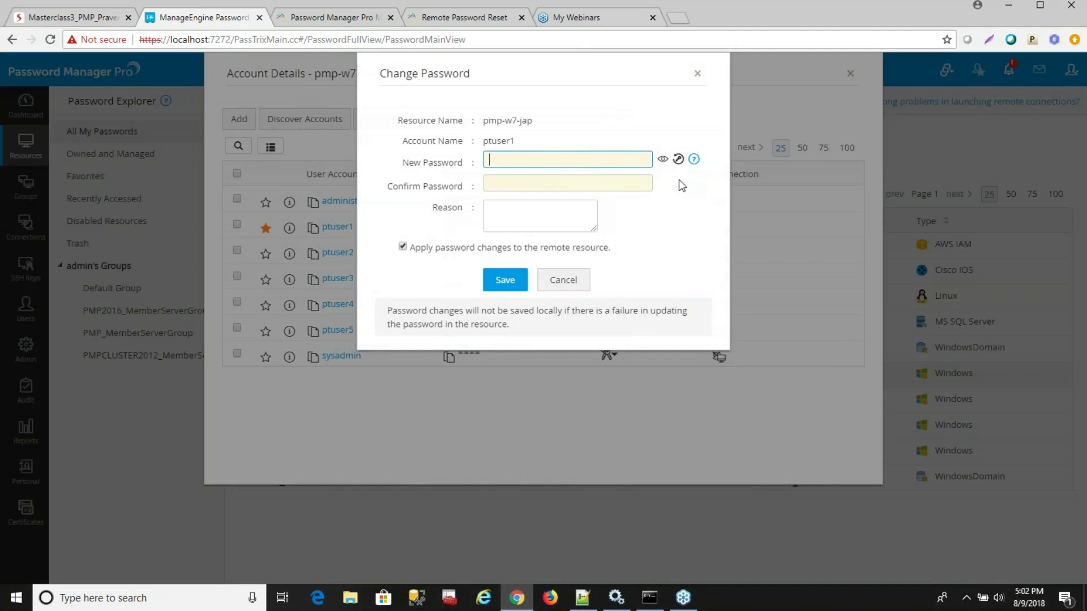
{"action": "left_click", "coordinate": [678, 159]}
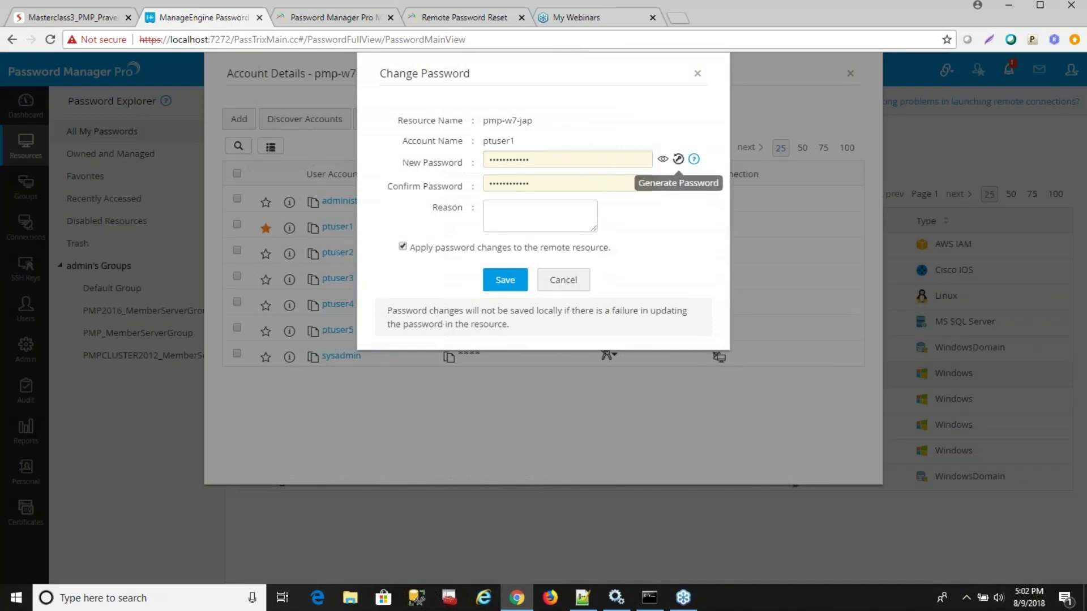
{"action": "left_click", "coordinate": [662, 161]}
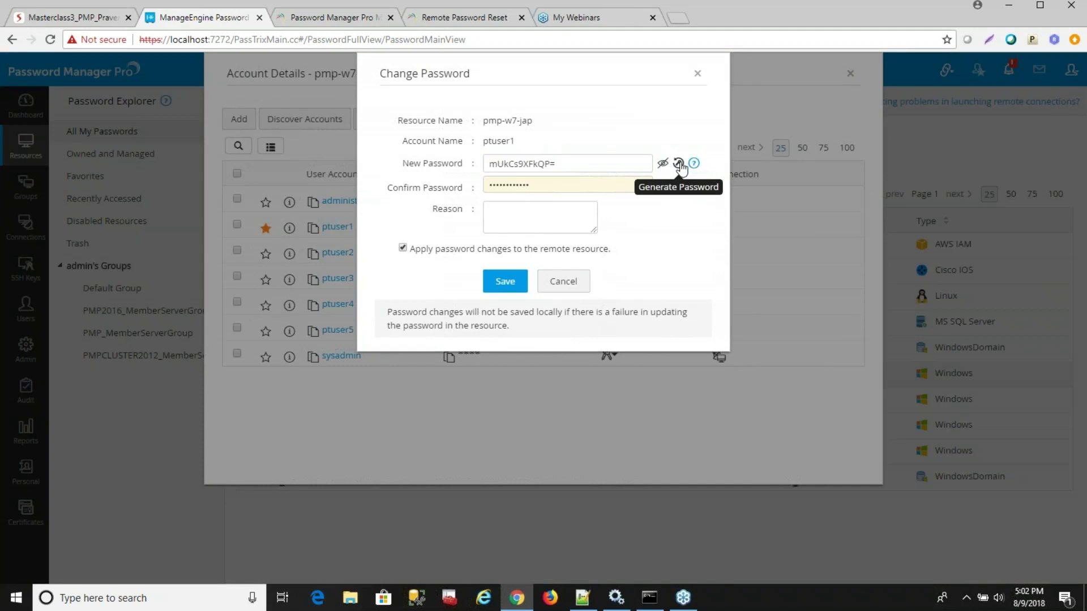
{"action": "left_click_drag", "start_coordinate": [567, 163], "coordinate": [459, 165]}
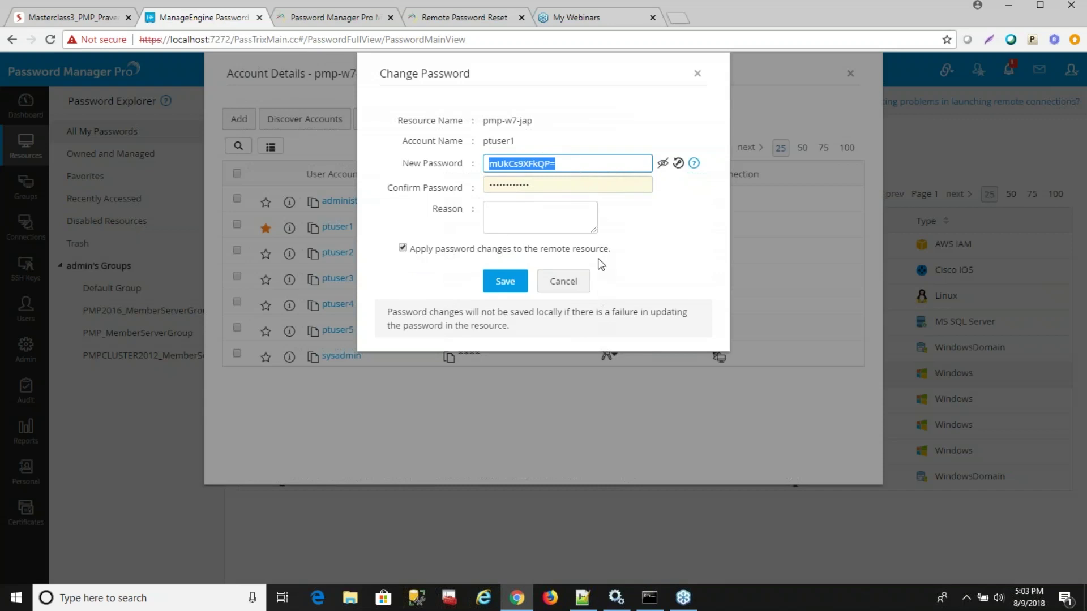
{"action": "left_click", "coordinate": [405, 249]}
{"action": "left_click", "coordinate": [403, 249]}
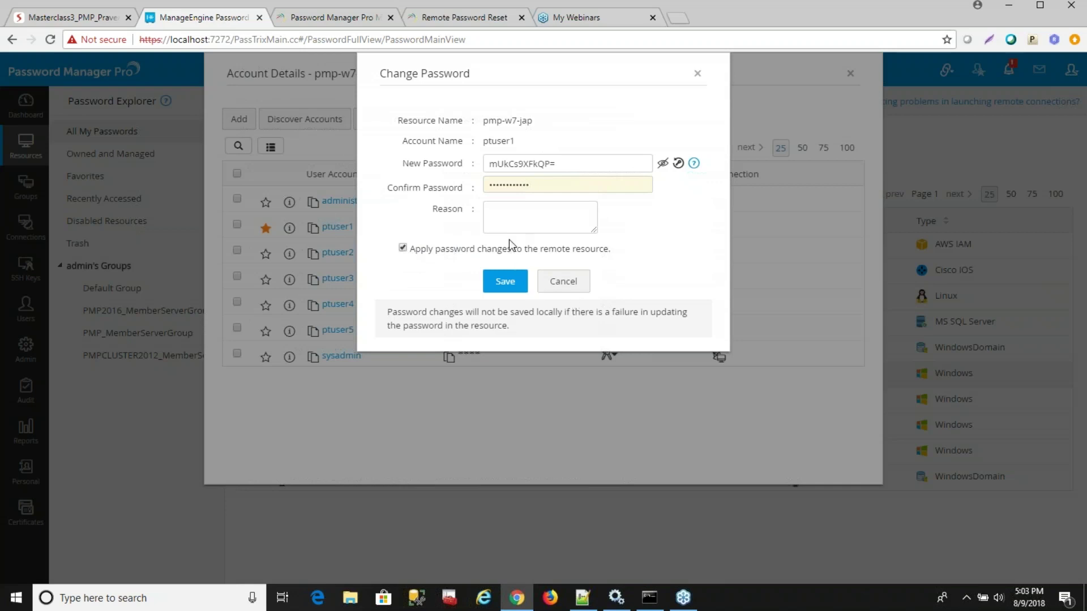
{"action": "left_click", "coordinate": [563, 282]}
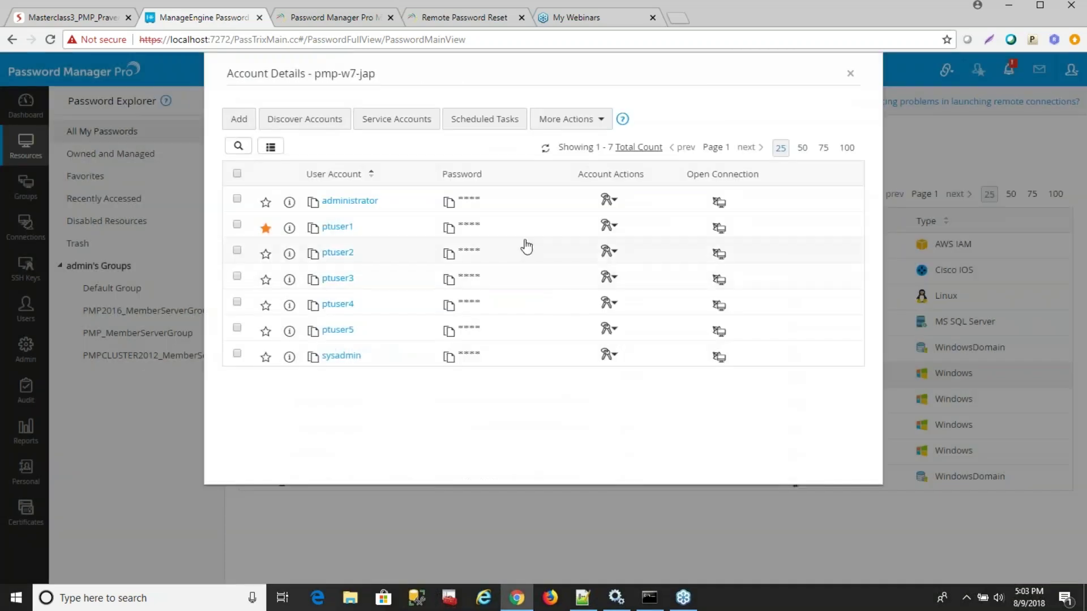
{"action": "left_click", "coordinate": [614, 226]}
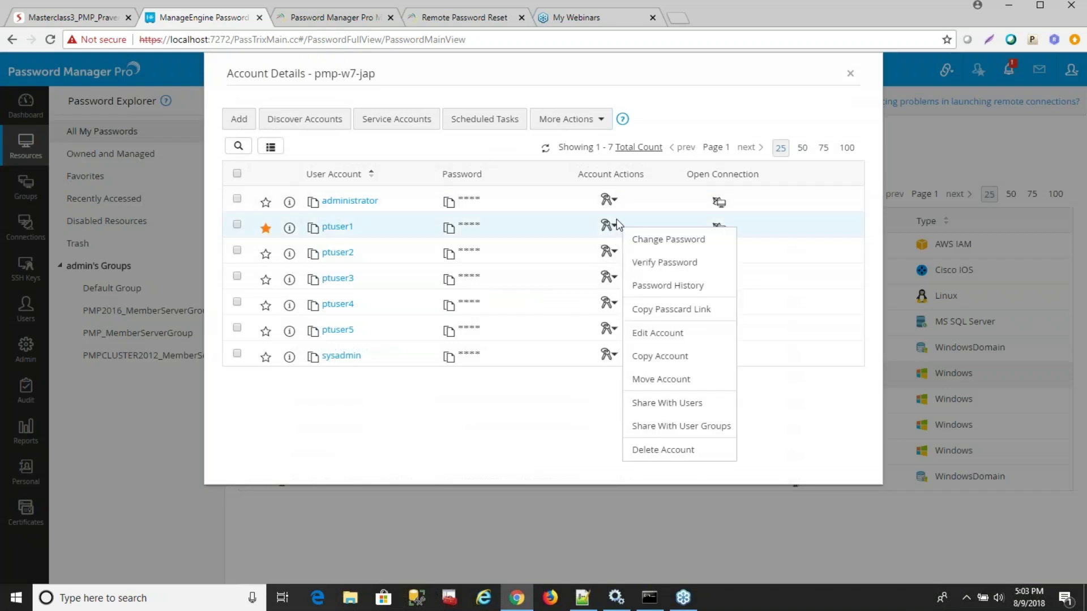
{"action": "left_click", "coordinate": [698, 288]}
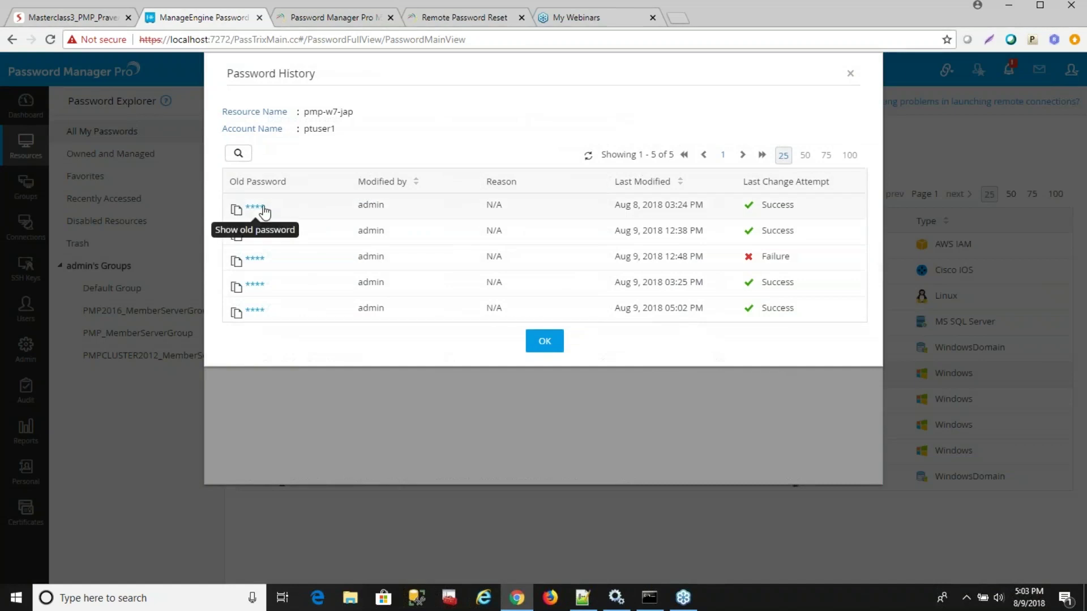
{"action": "left_click", "coordinate": [545, 341]}
{"action": "left_click", "coordinate": [608, 228]}
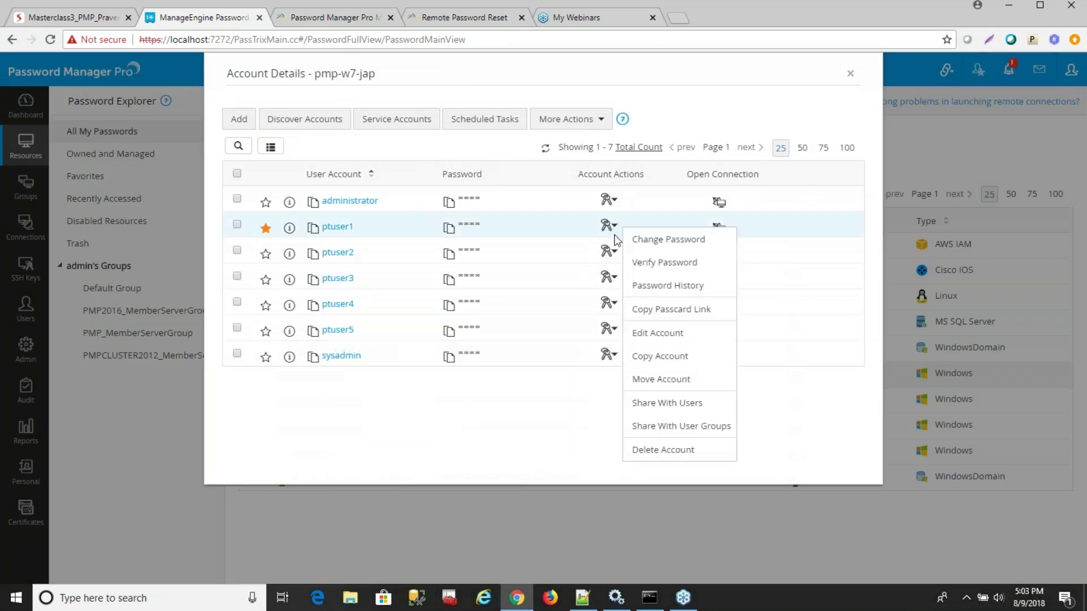
{"action": "left_click", "coordinate": [667, 286]}
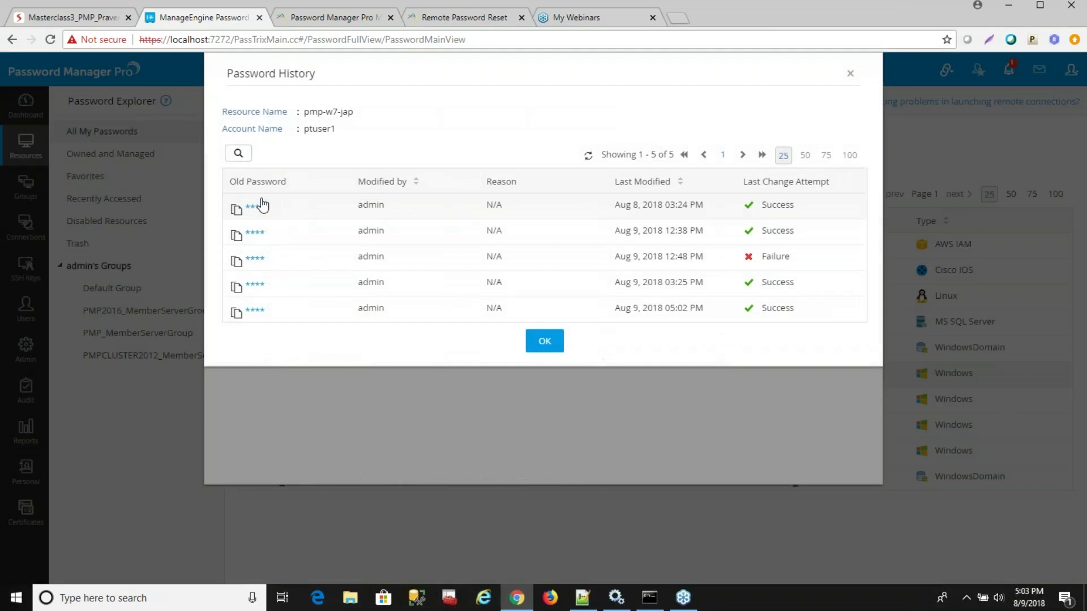
{"action": "left_click", "coordinate": [255, 207]}
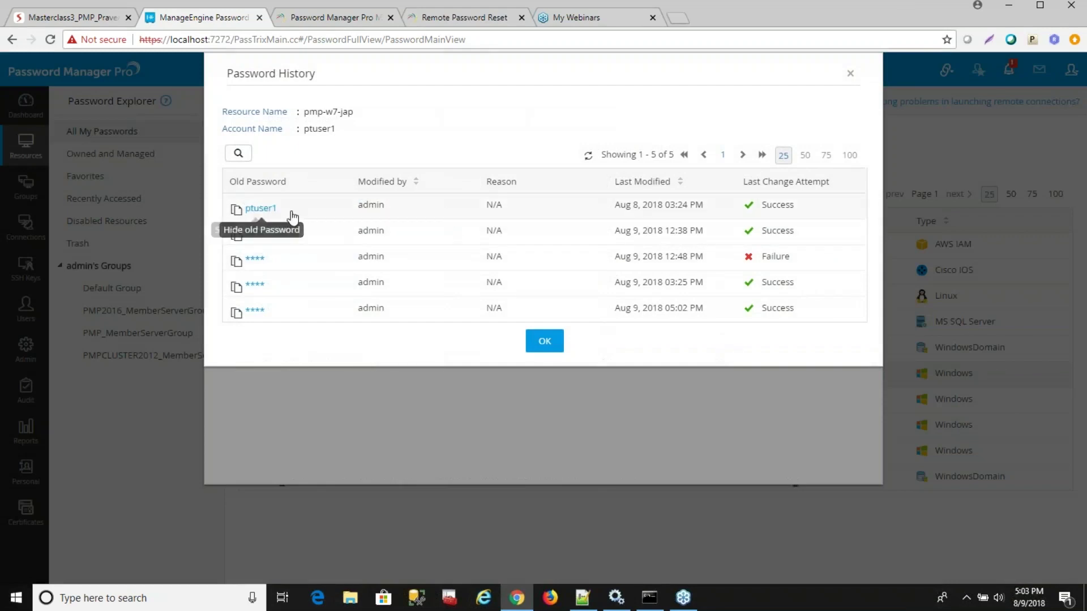
{"action": "left_click", "coordinate": [256, 310]}
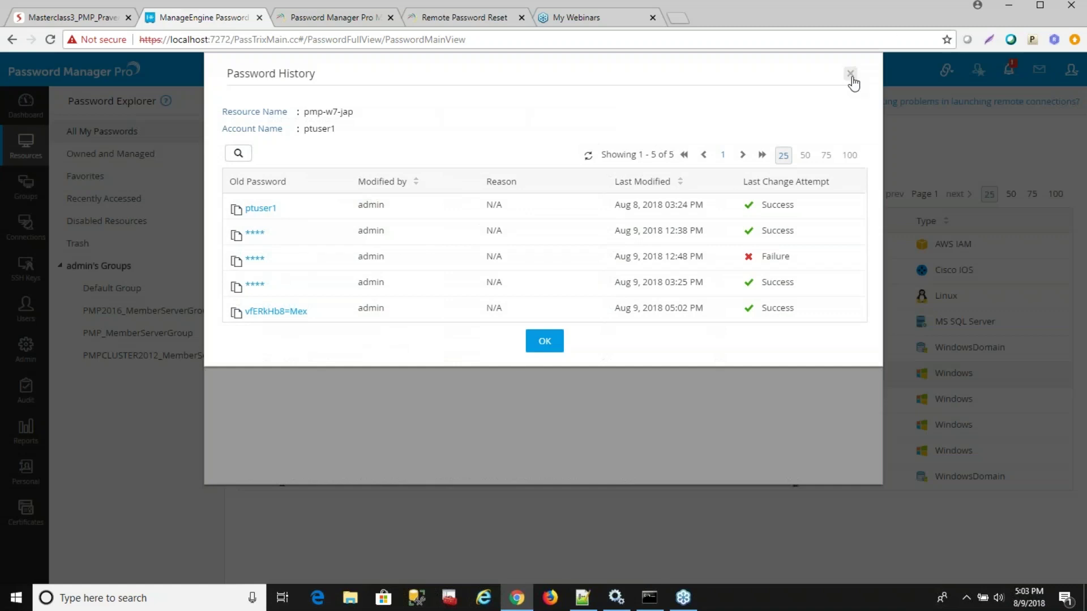
{"action": "left_click", "coordinate": [850, 75]}
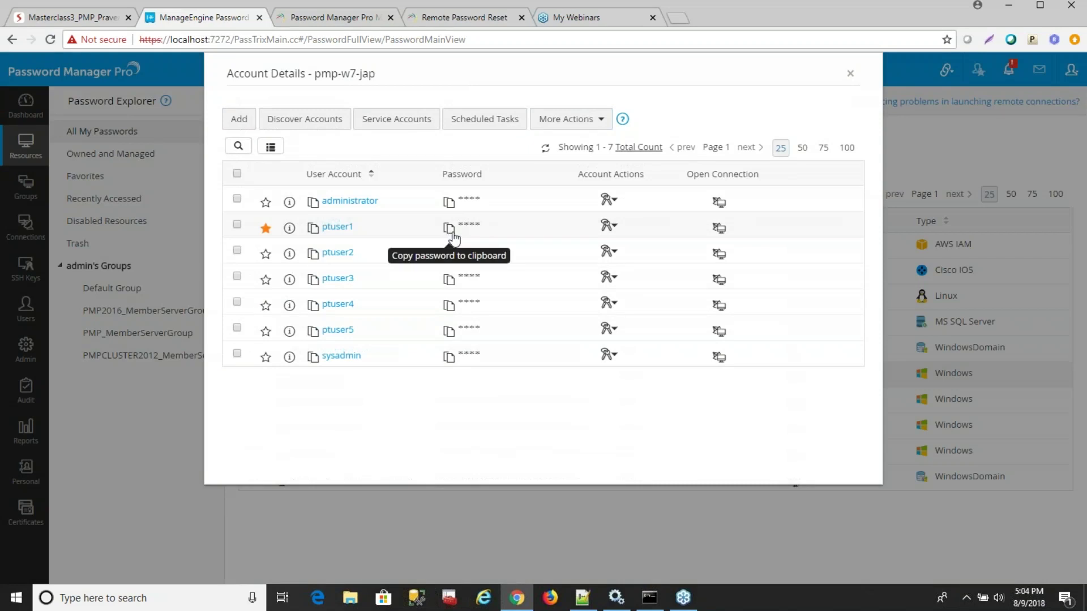
Close pmp-w7-jap's account details and open the 12 accounts of PMP - Domain Controller.
{"action": "left_click", "coordinate": [850, 74]}
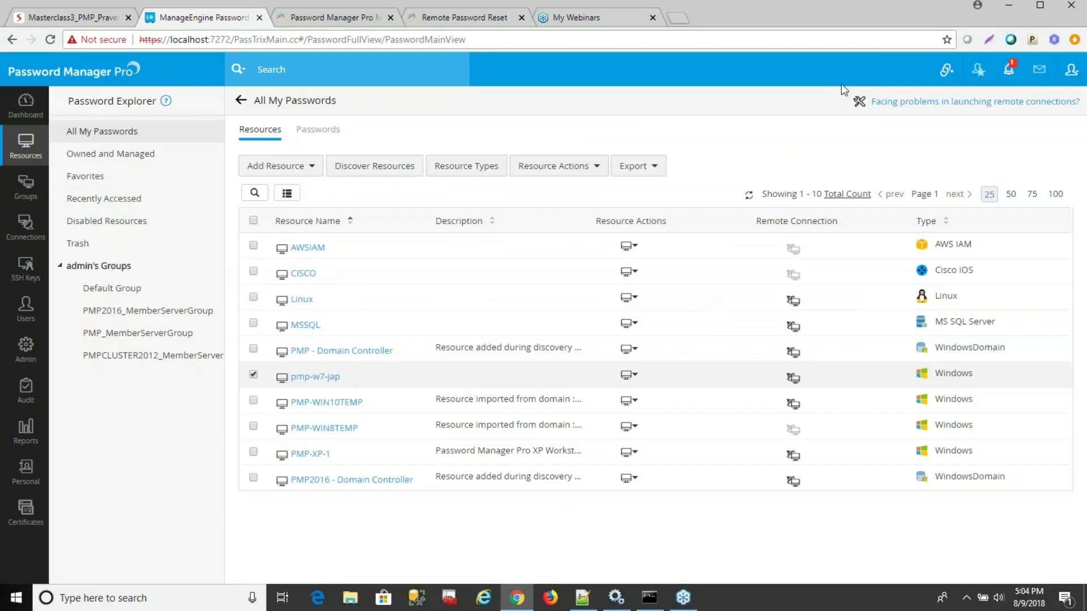
{"action": "left_click", "coordinate": [311, 383]}
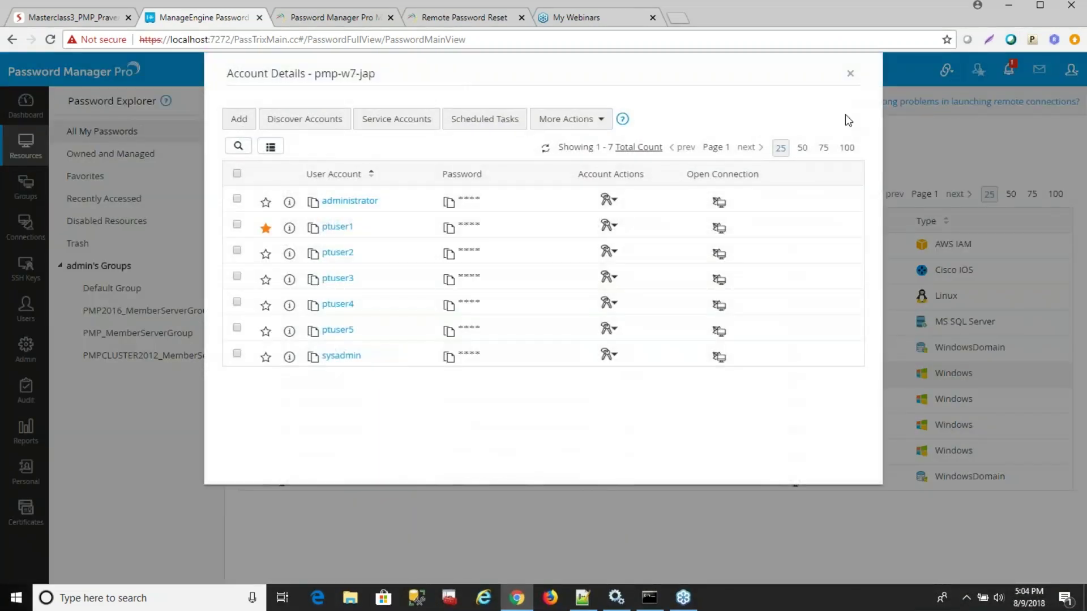
{"action": "left_click", "coordinate": [851, 74]}
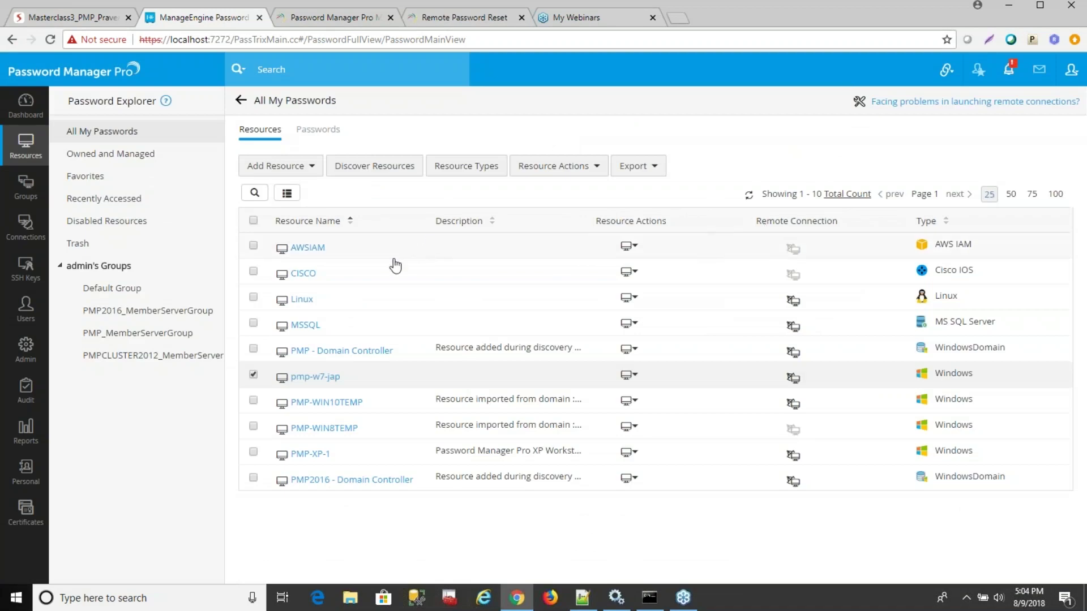
{"action": "left_click", "coordinate": [343, 354]}
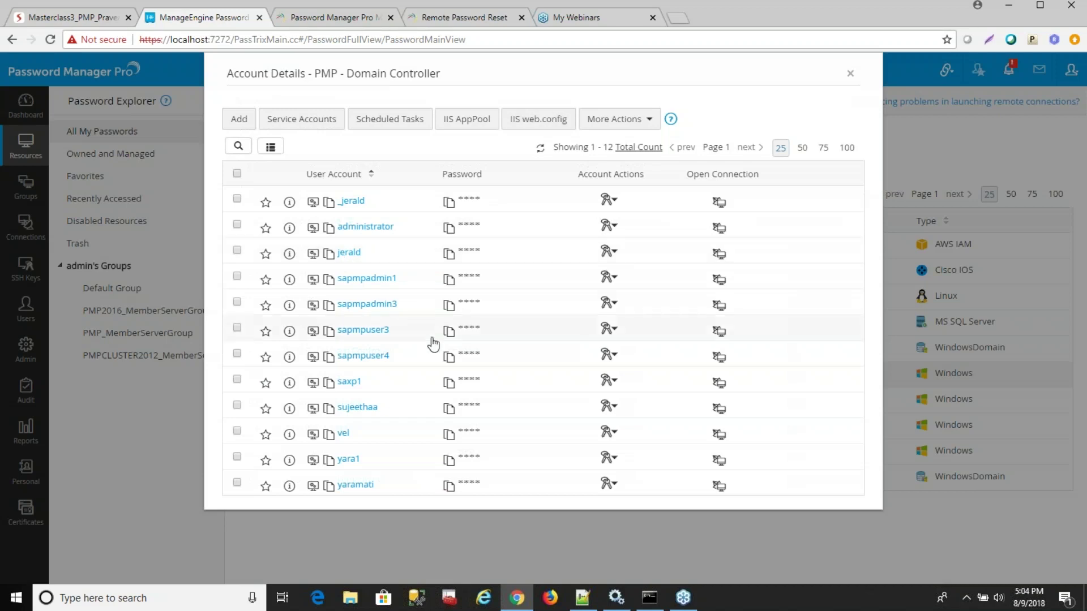
{"action": "left_click", "coordinate": [313, 257]}
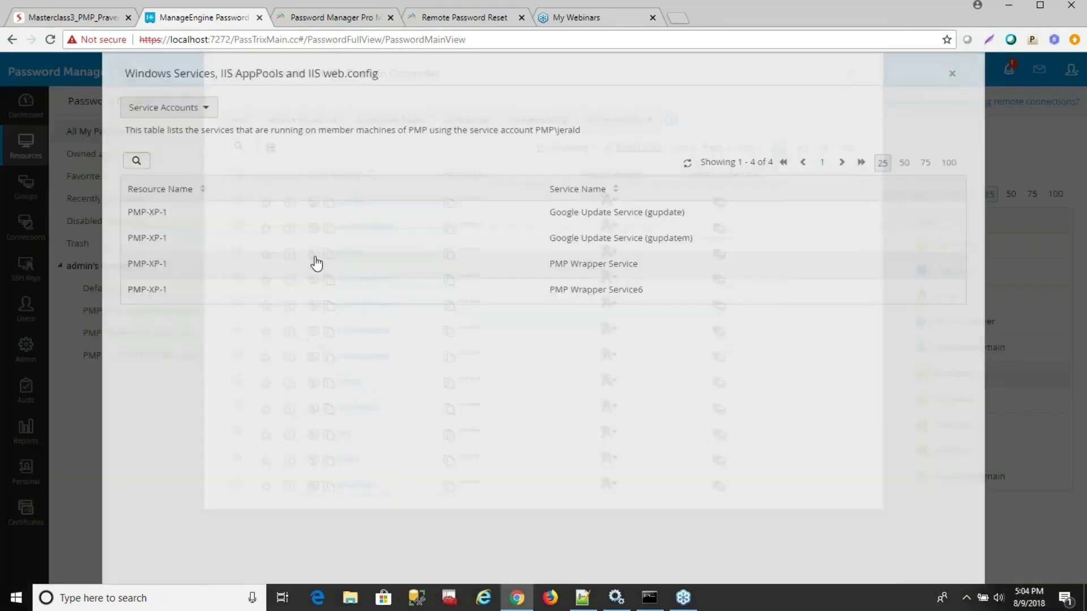
{"action": "left_click", "coordinate": [951, 74]}
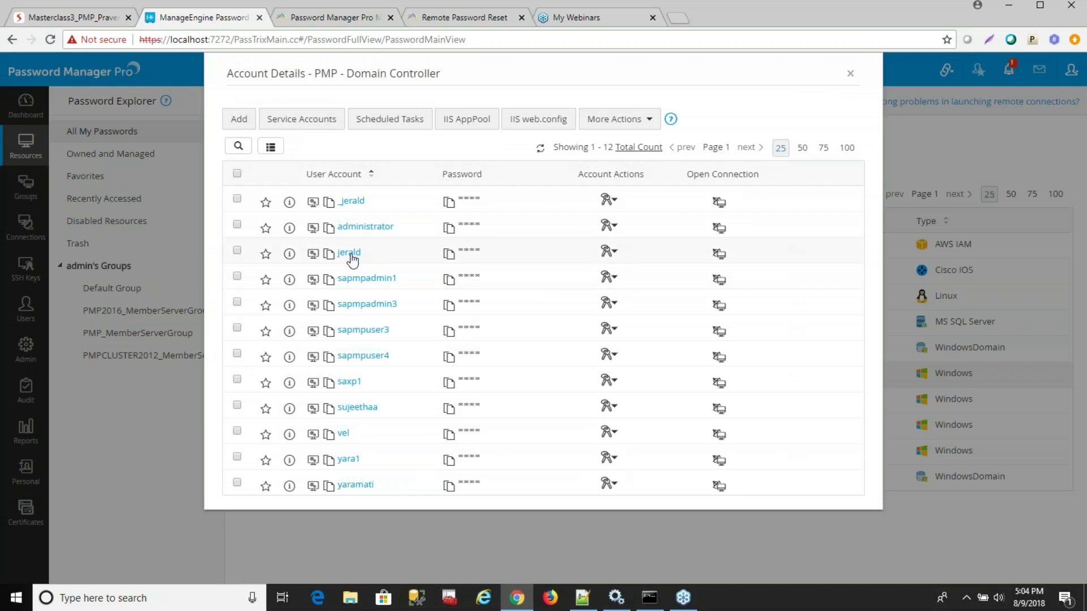
{"action": "left_click", "coordinate": [313, 255]}
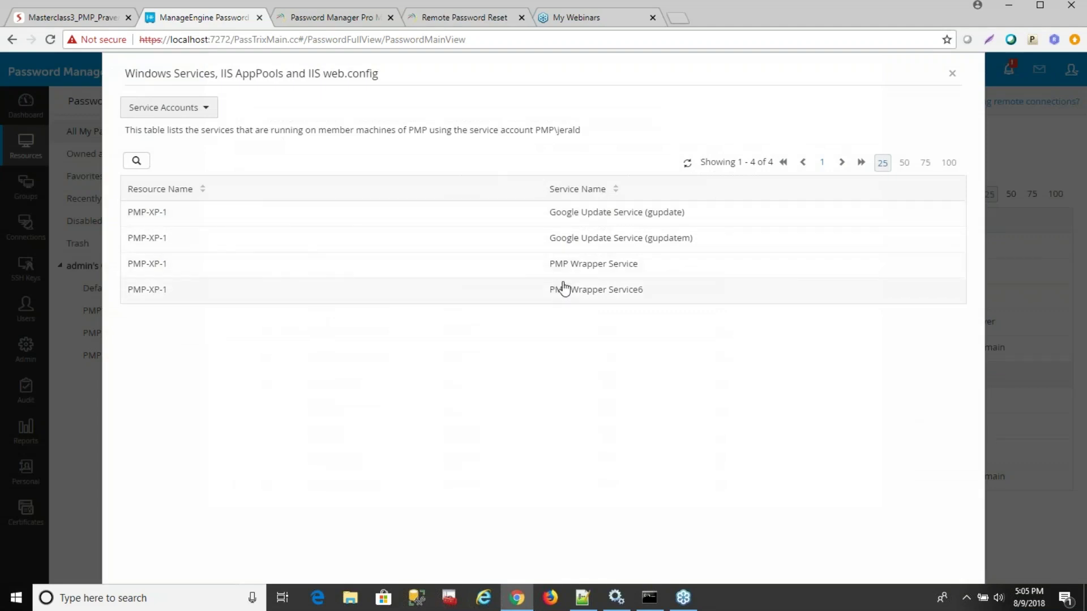
{"action": "left_click", "coordinate": [952, 74]}
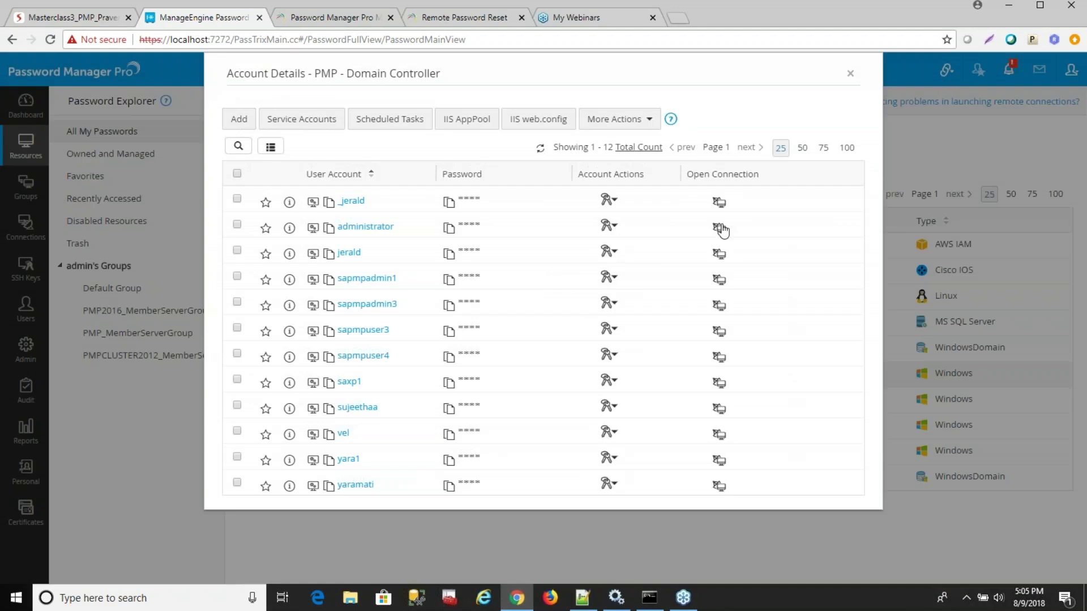
{"action": "left_click", "coordinate": [610, 251]}
{"action": "left_click", "coordinate": [651, 266]}
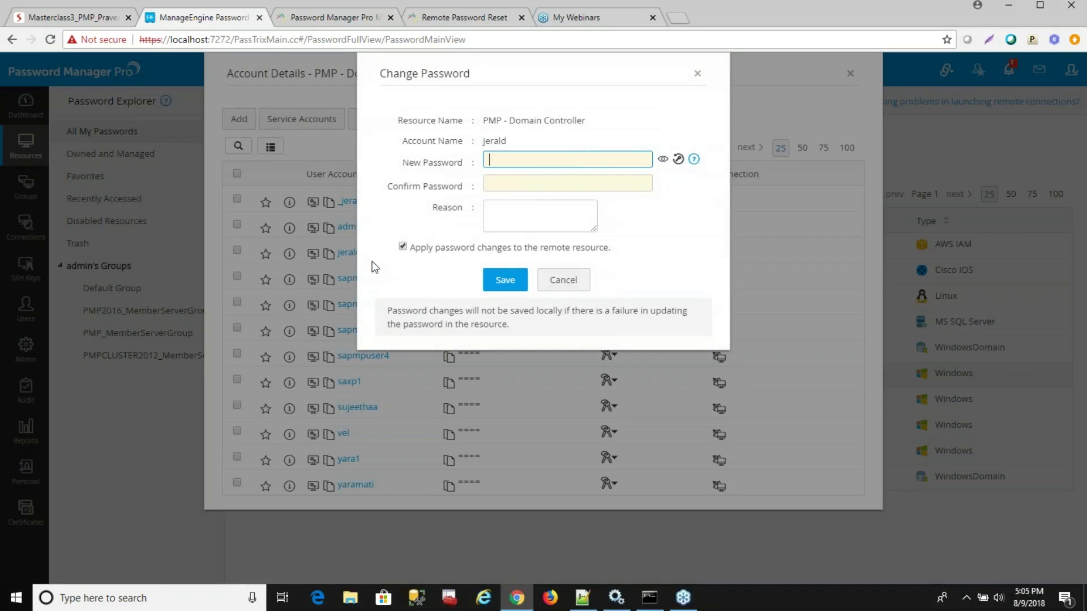
{"action": "left_click", "coordinate": [561, 284]}
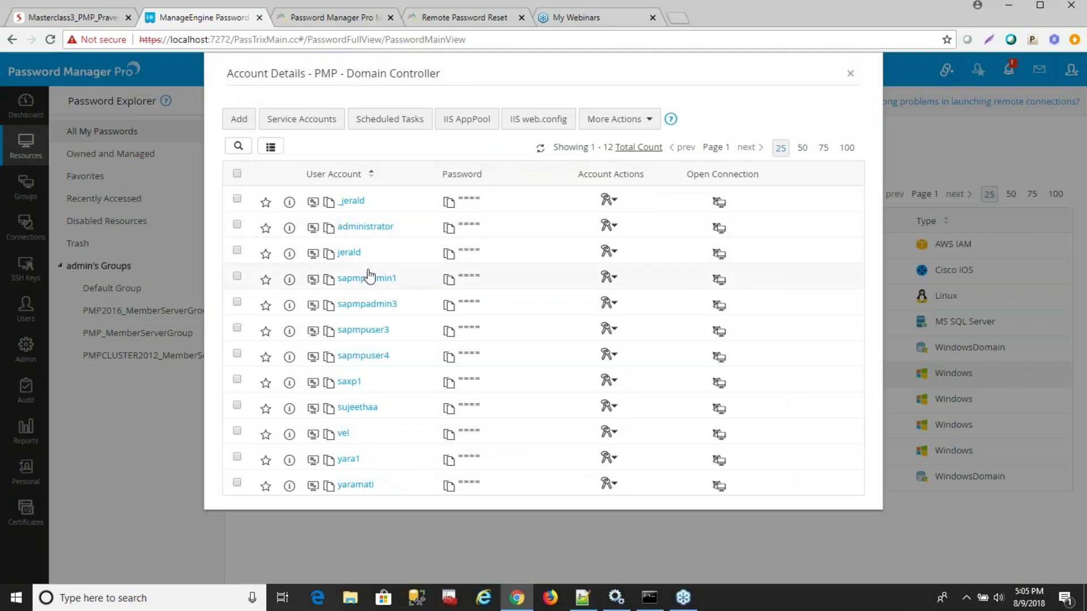
{"action": "left_click", "coordinate": [313, 254]}
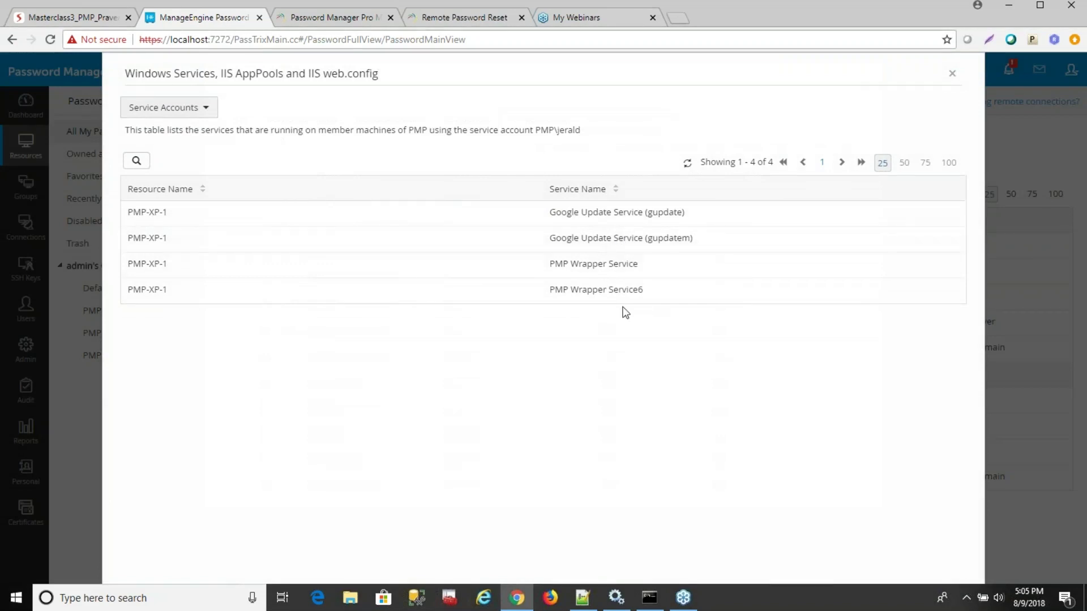
{"action": "left_click", "coordinate": [952, 80]}
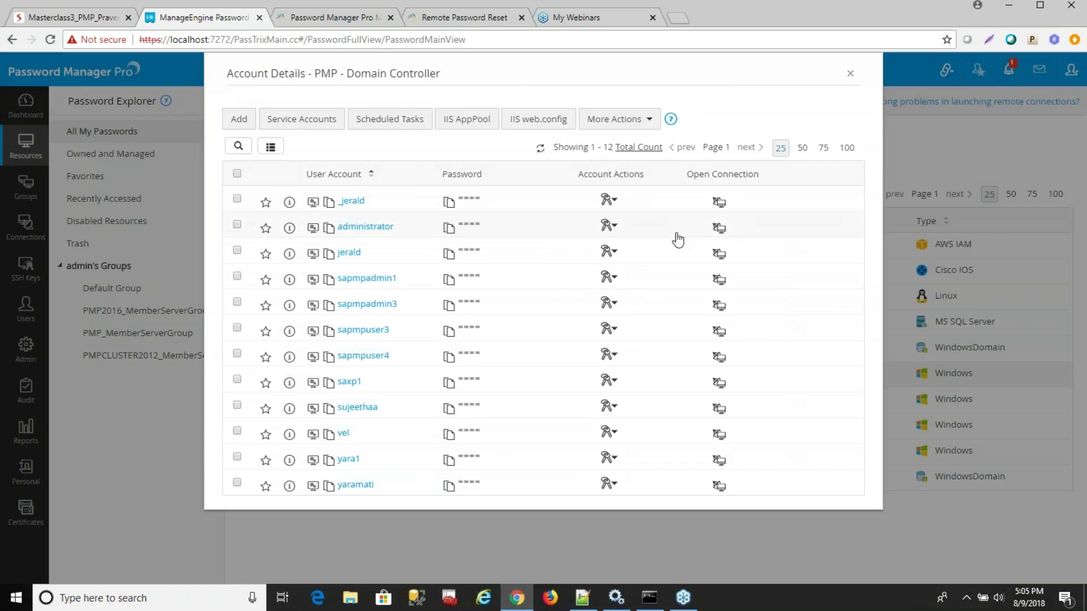
{"action": "left_click", "coordinate": [609, 255]}
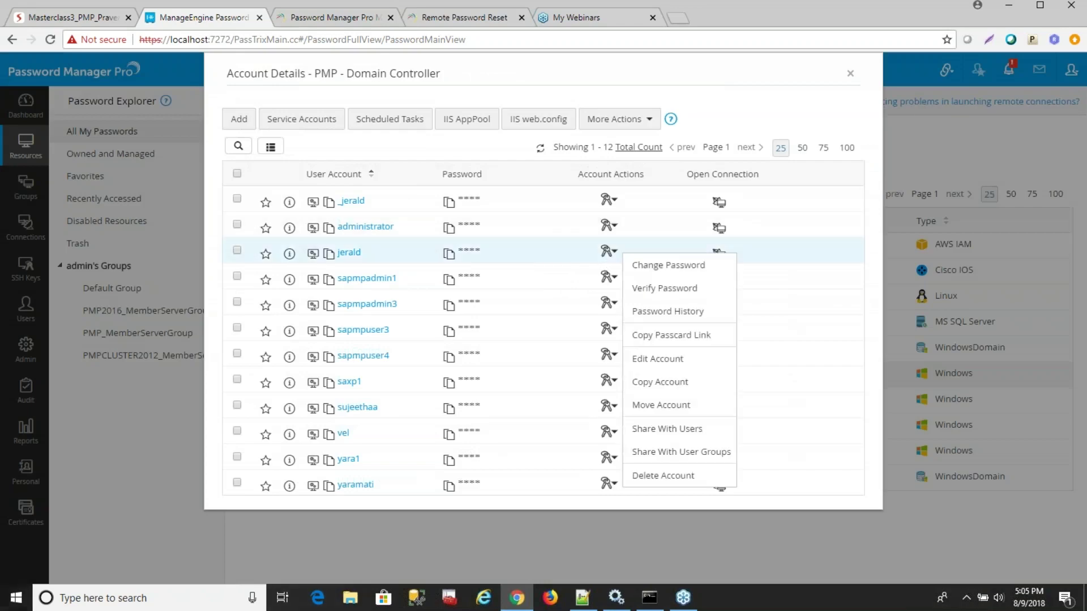
Enable Services Reset and Restart plus IIS AppPool Reset for jerald and save the account.
{"action": "left_click", "coordinate": [656, 360]}
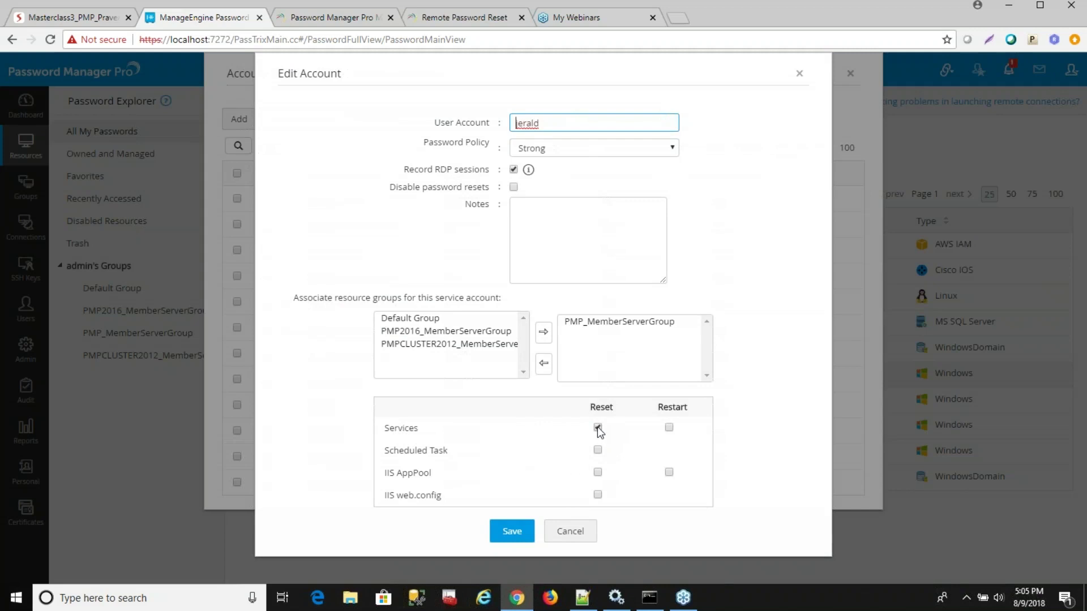
{"action": "left_click", "coordinate": [670, 428]}
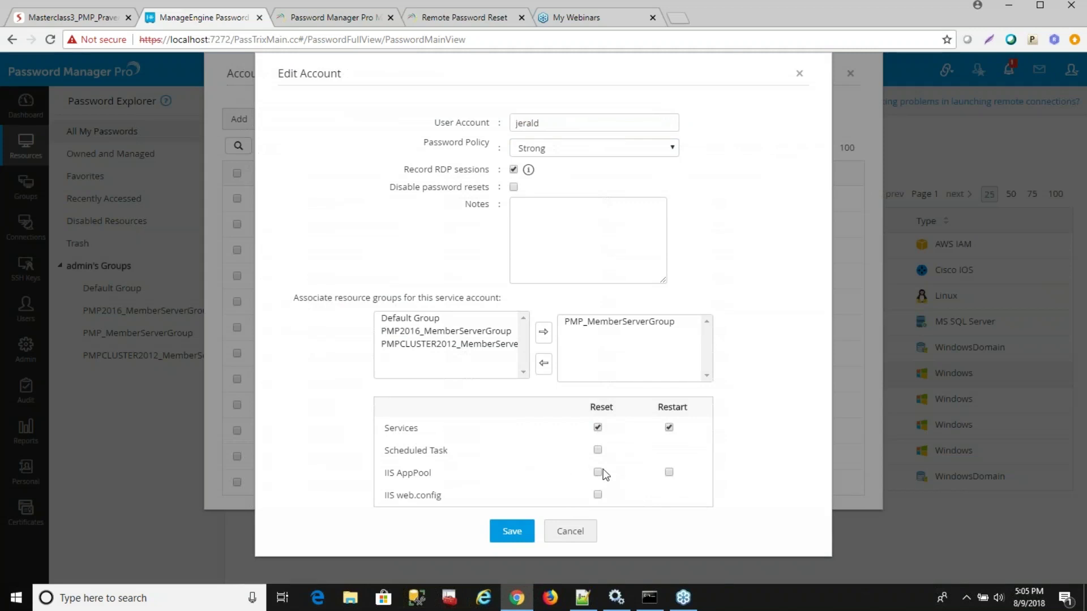
{"action": "left_click", "coordinate": [599, 473]}
{"action": "left_click", "coordinate": [525, 523]}
{"action": "left_click", "coordinate": [612, 252]}
Generate a random password for jerald, attempt the remote change, and dismiss the error.
{"action": "left_click", "coordinate": [641, 267]}
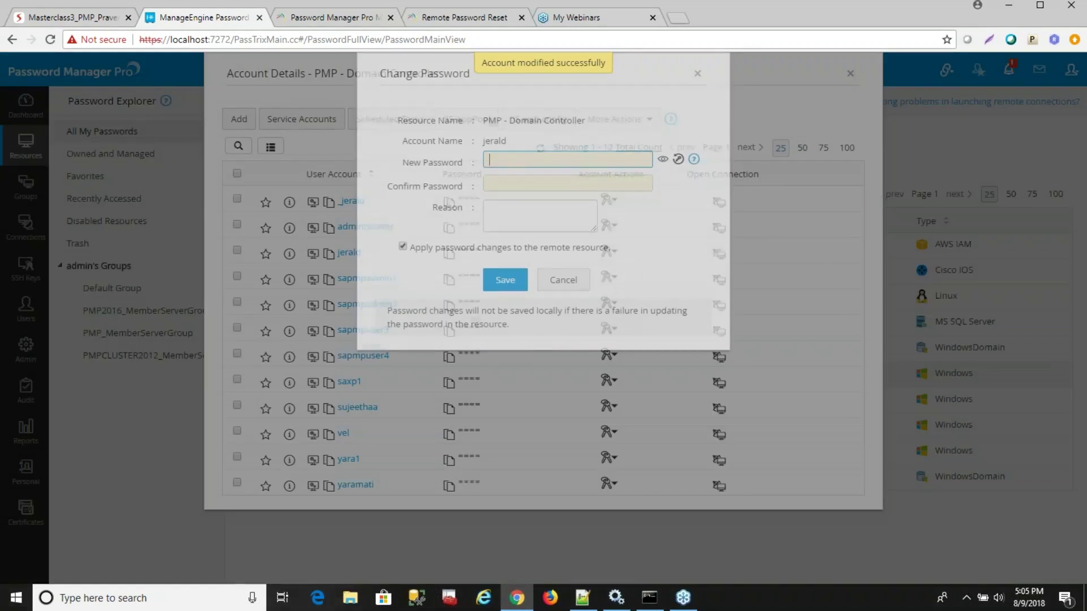
{"action": "left_click", "coordinate": [678, 159]}
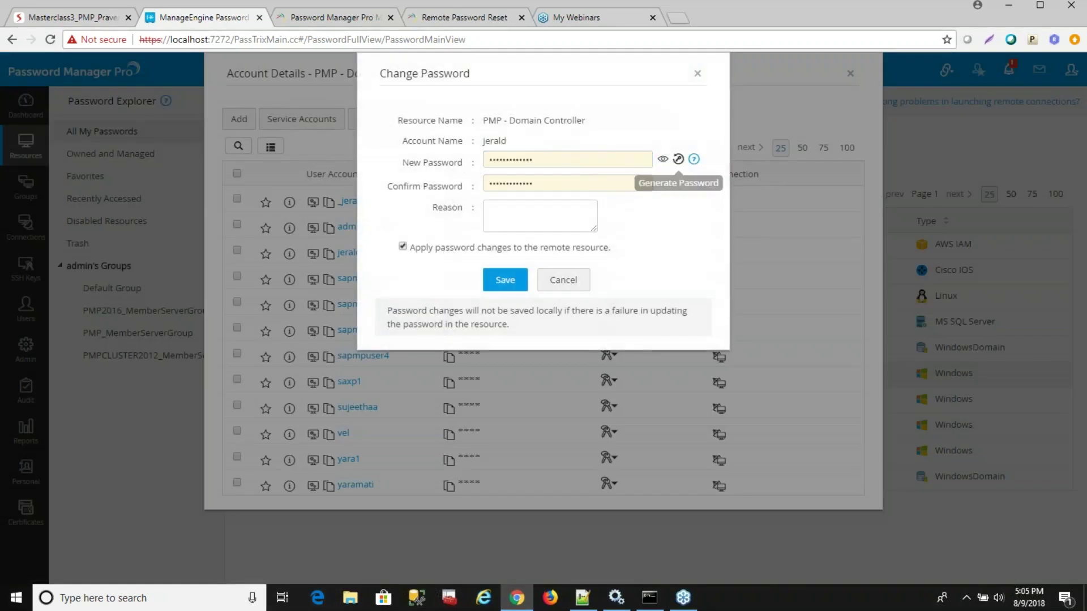
{"action": "left_click", "coordinate": [510, 285]}
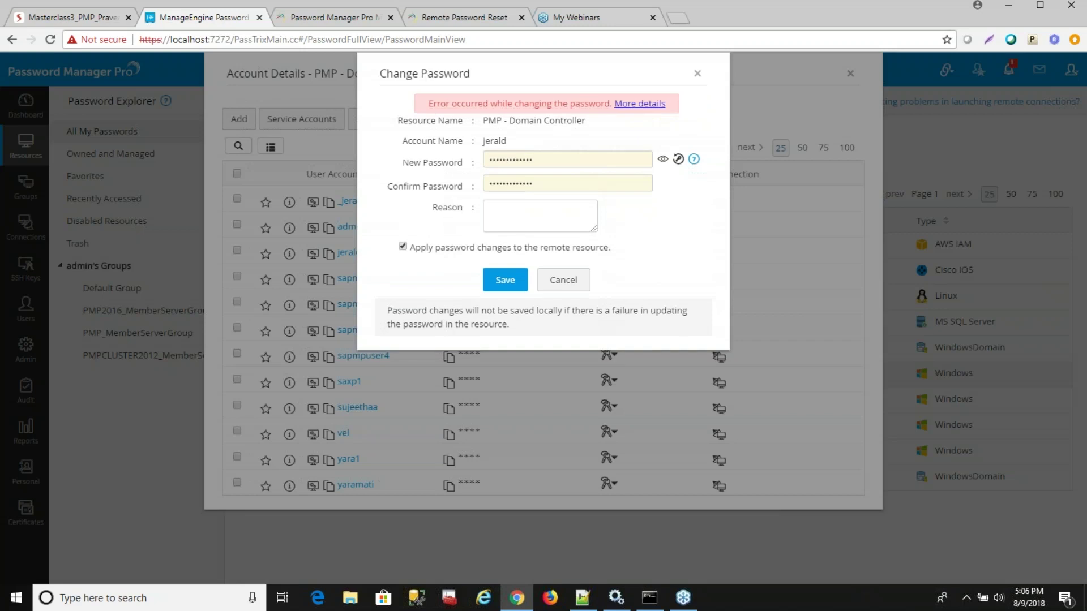
{"action": "left_click", "coordinate": [572, 283]}
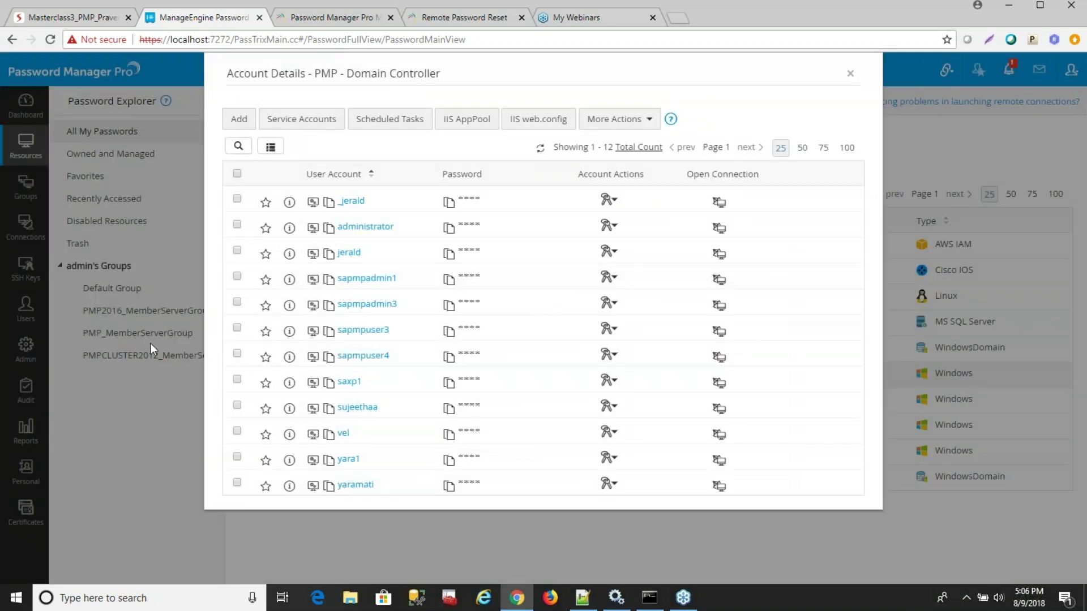
Close the domain controller's details, view the Resource Audit trail, then return to All My Passwords.
{"action": "left_click", "coordinate": [850, 73]}
{"action": "left_click", "coordinate": [13, 390]}
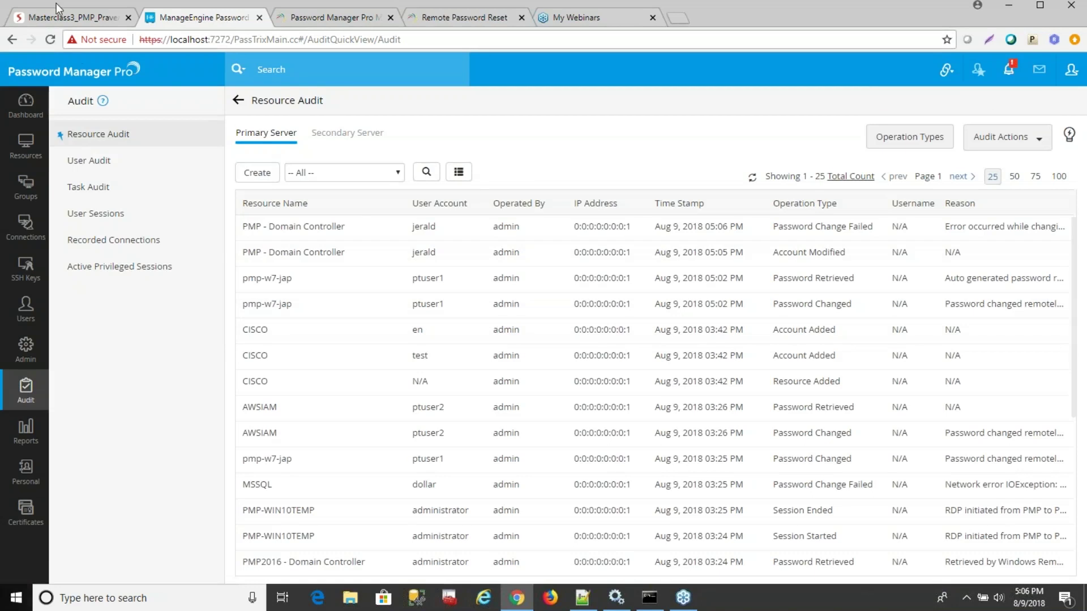
{"action": "left_click", "coordinate": [31, 164]}
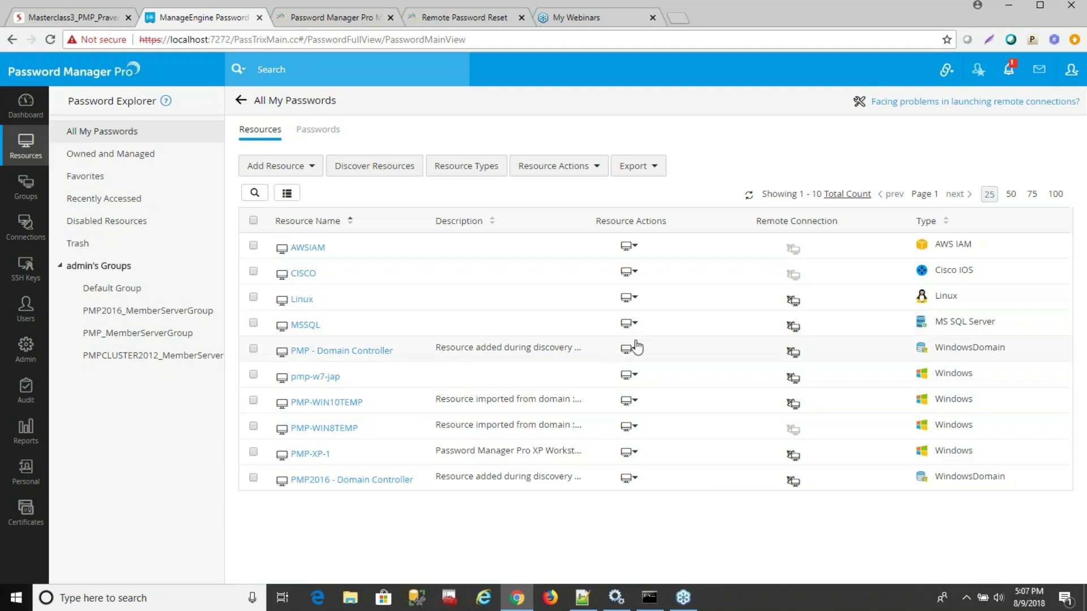
Open MSSQL's remote password reset settings and review port 51433 and the SSL connection mode.
{"action": "left_click", "coordinate": [630, 325]}
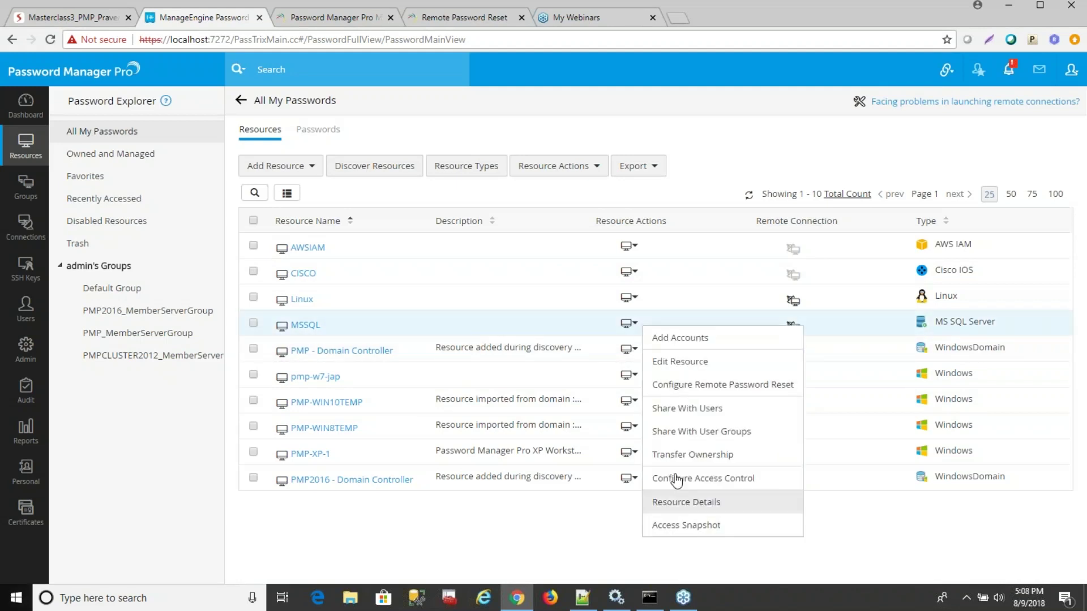
{"action": "left_click", "coordinate": [681, 363]}
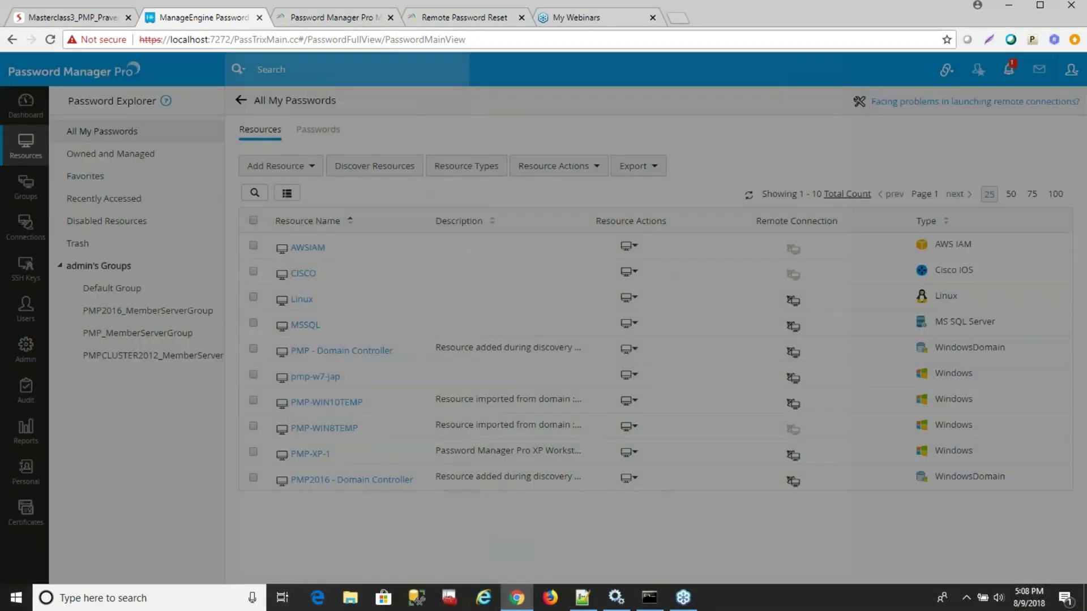
{"action": "left_click", "coordinate": [592, 340]}
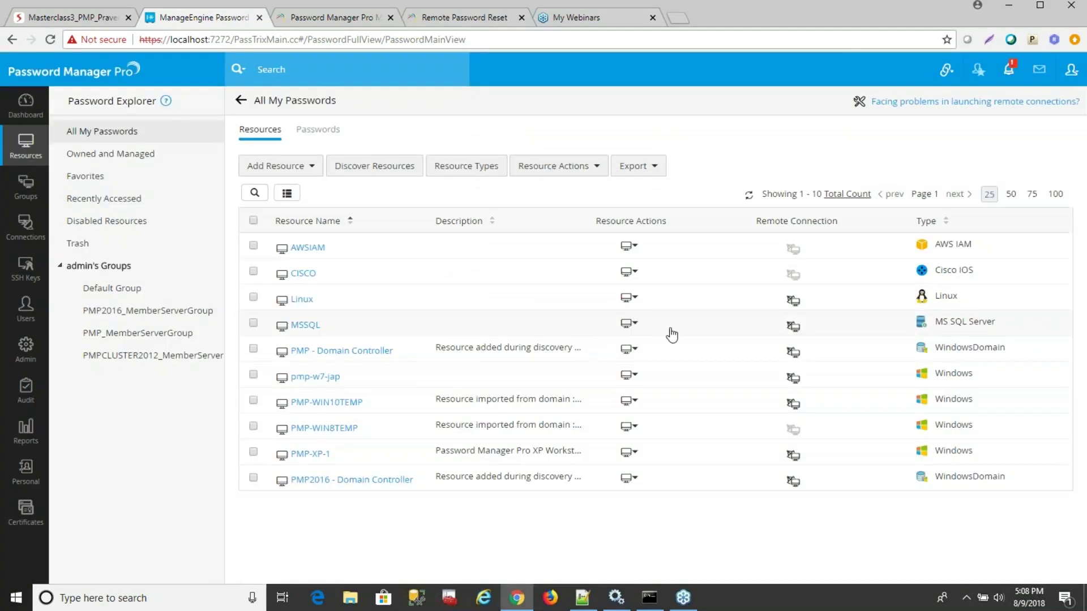
{"action": "left_click", "coordinate": [630, 323]}
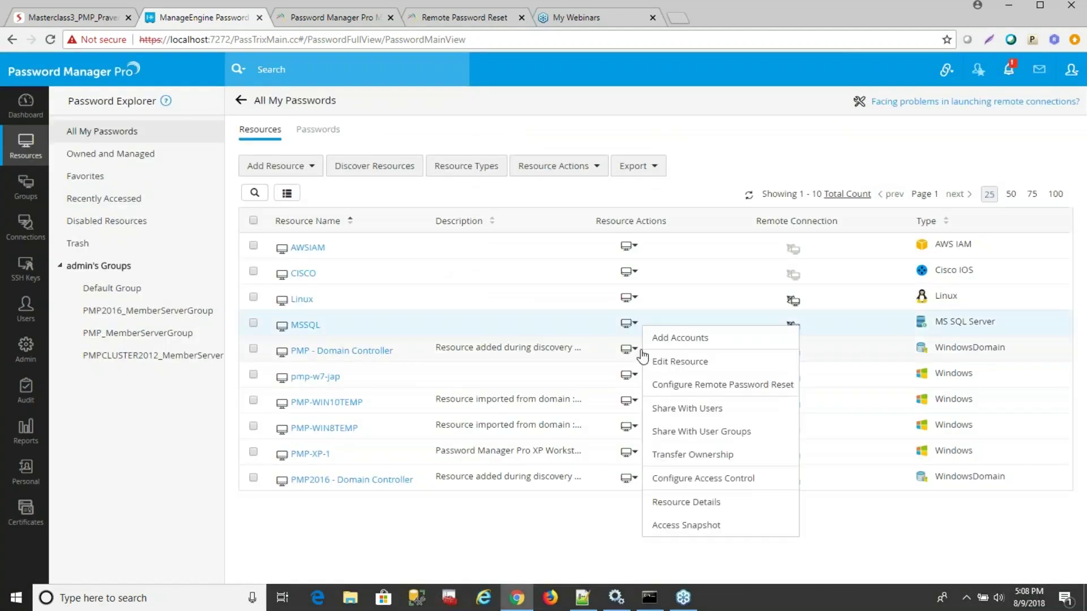
{"action": "left_click", "coordinate": [672, 386]}
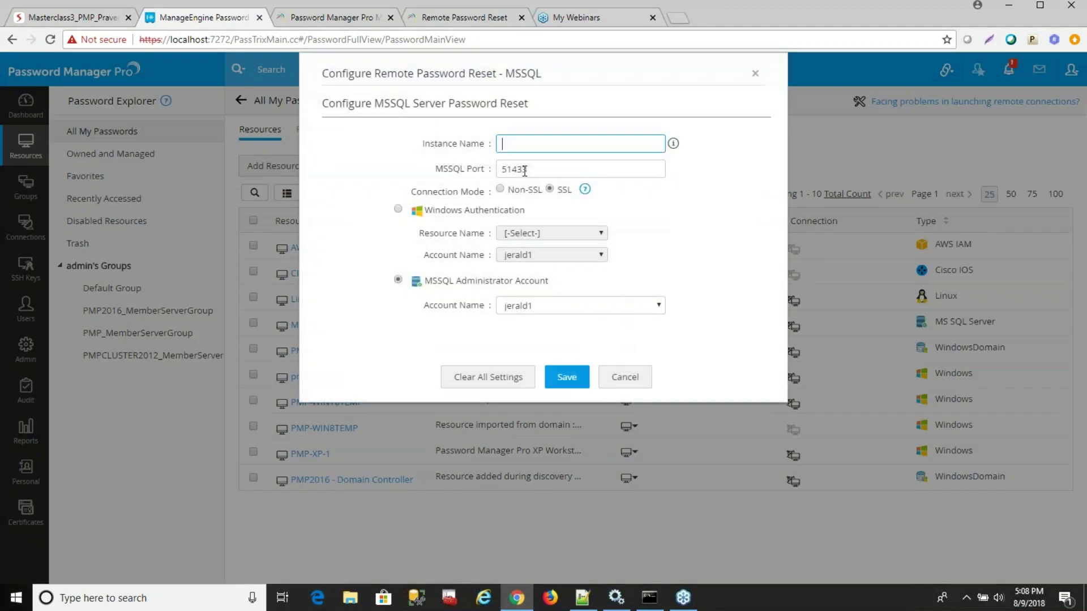
{"action": "left_click_drag", "start_coordinate": [527, 169], "coordinate": [501, 168]}
{"action": "left_click", "coordinate": [501, 168]}
{"action": "left_click", "coordinate": [742, 235]}
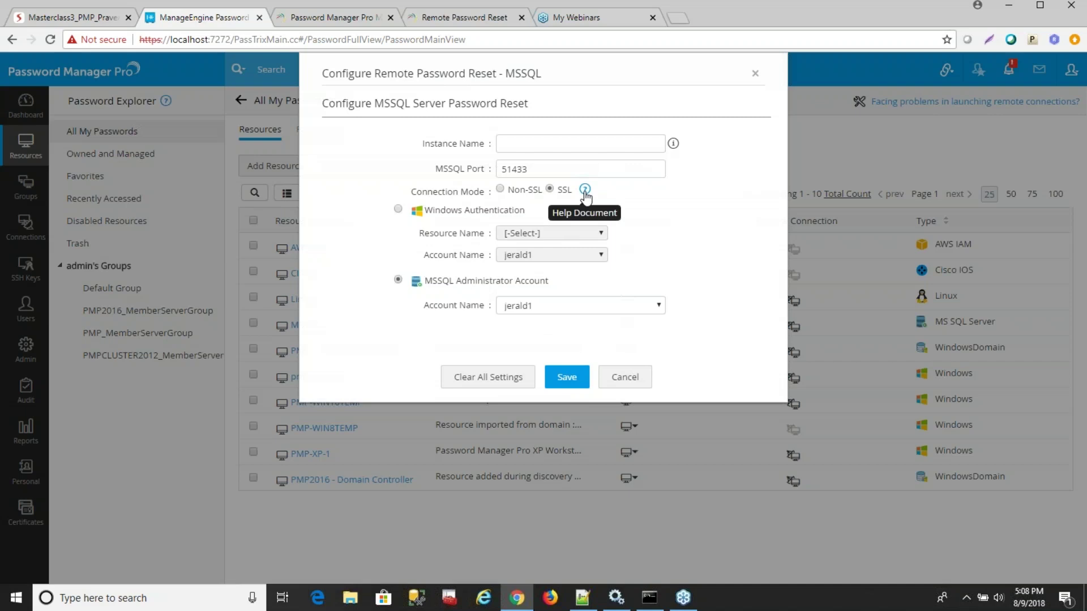
Open and read through the help popup for the SSL connection mode.
{"action": "left_click", "coordinate": [585, 190]}
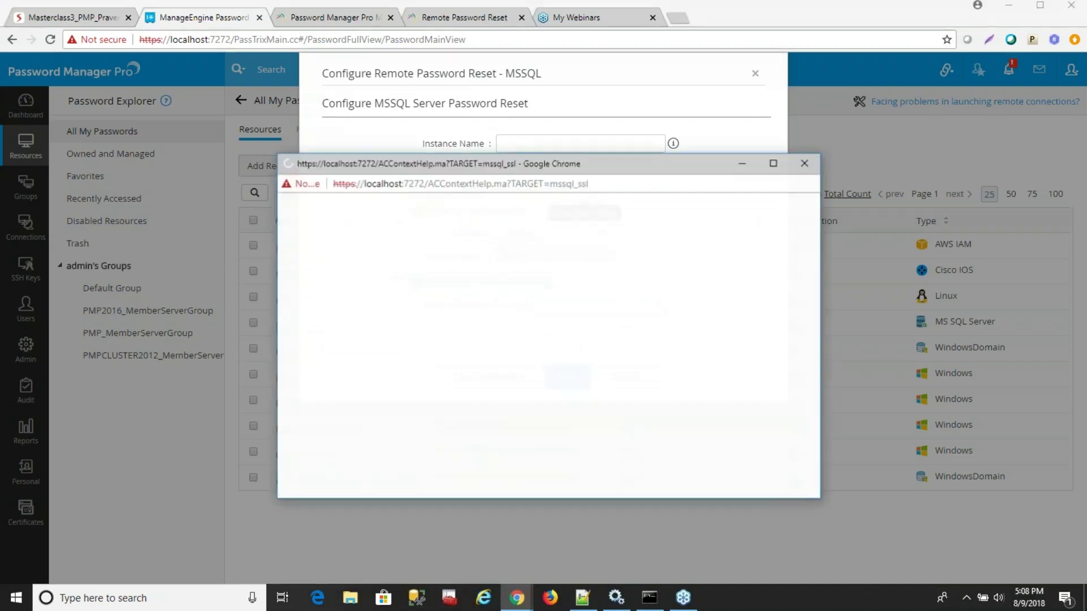
{"action": "scroll", "coordinate": [548, 400], "scroll_direction": "down", "scroll_amount": 12}
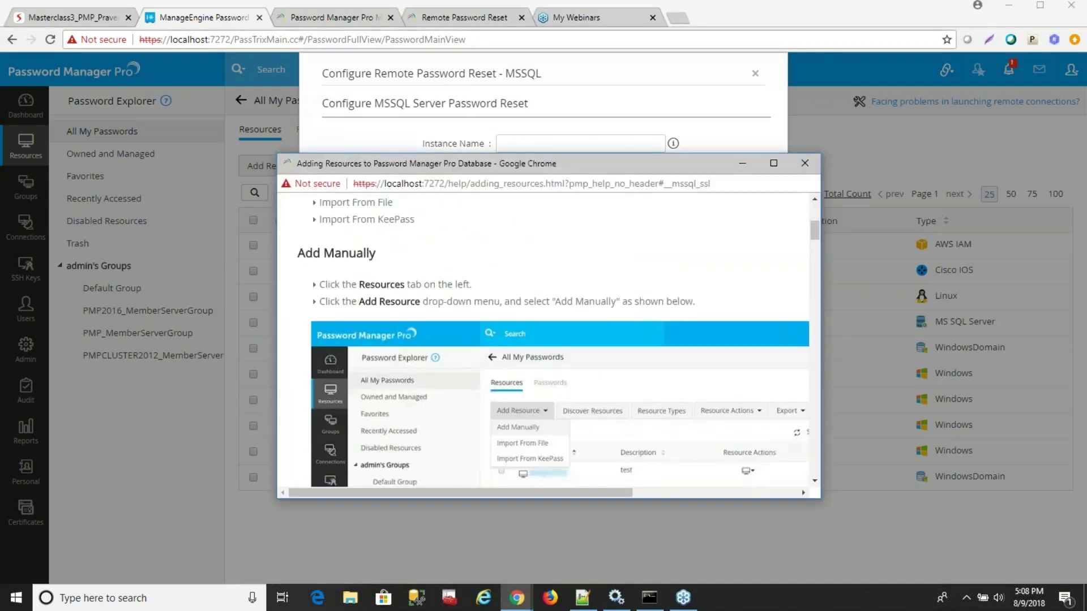
{"action": "scroll", "coordinate": [540, 407], "scroll_direction": "down", "scroll_amount": 15}
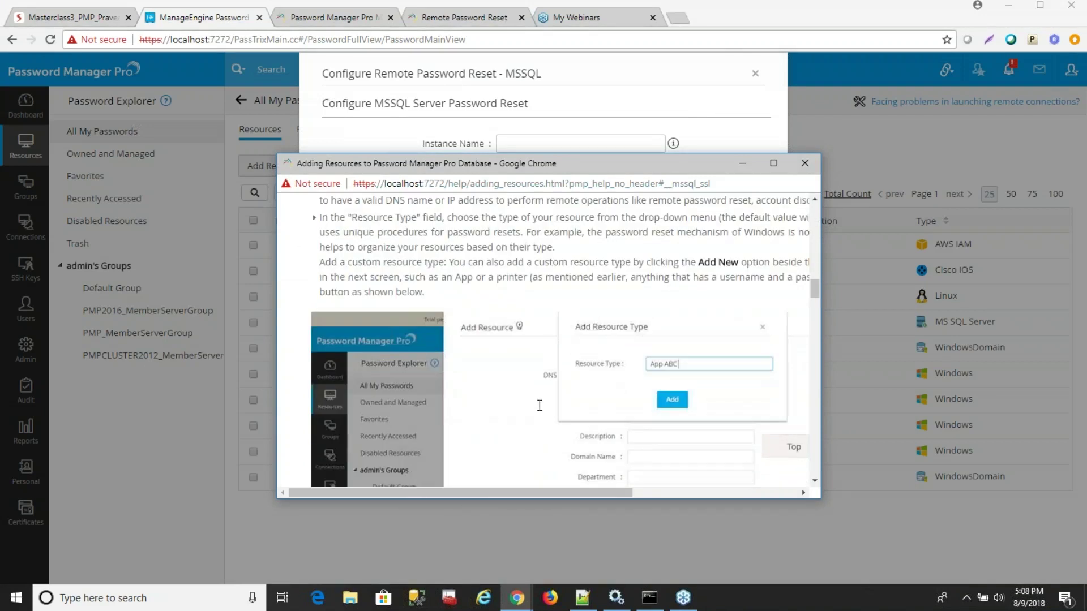
{"action": "scroll", "coordinate": [535, 406], "scroll_direction": "down", "scroll_amount": 10}
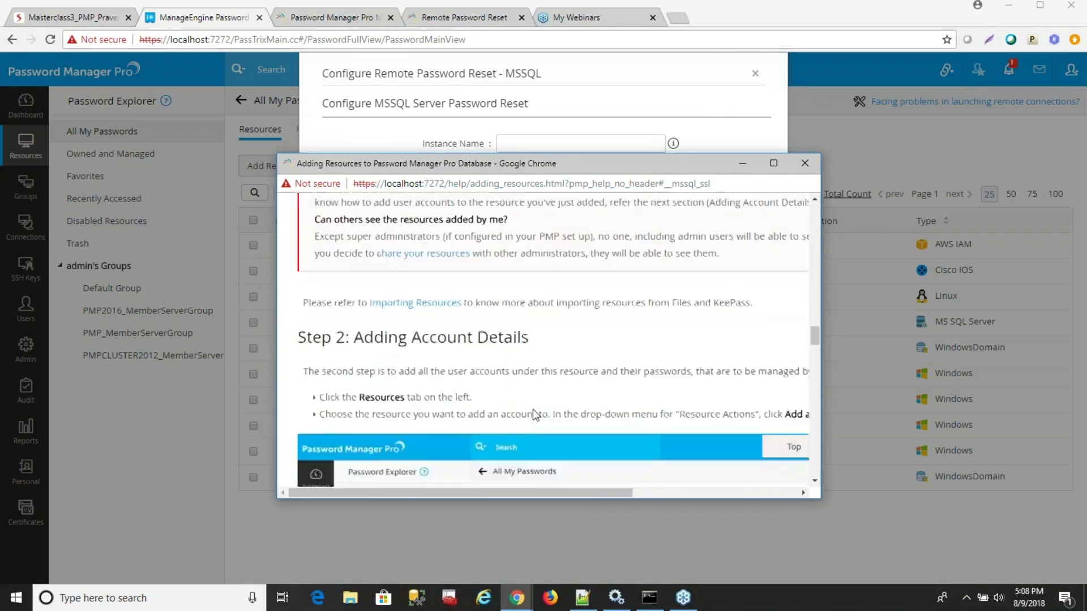
{"action": "scroll", "coordinate": [531, 416], "scroll_direction": "down", "scroll_amount": 3}
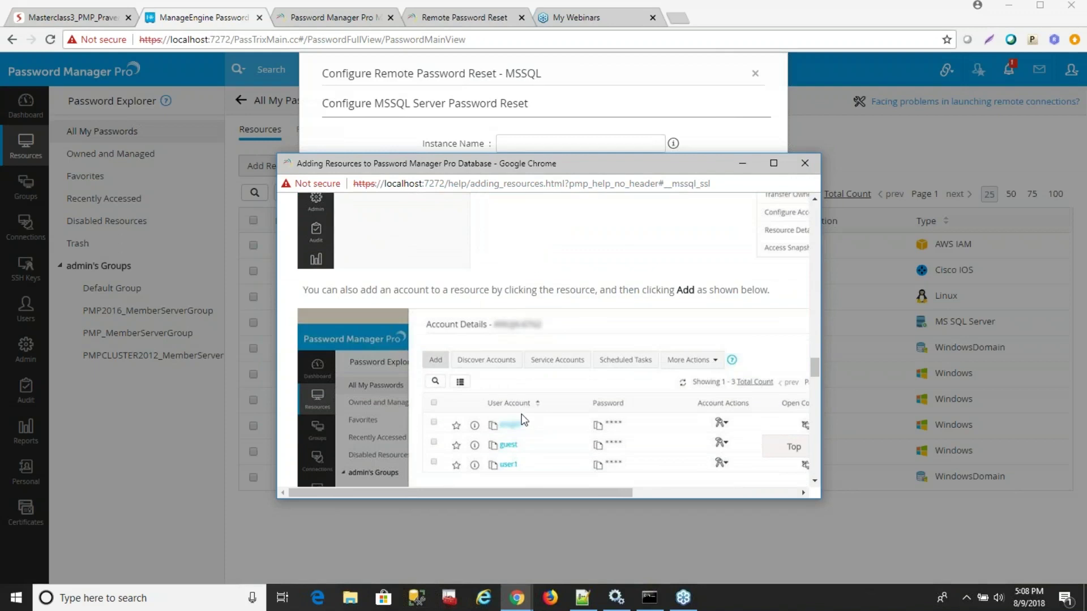
{"action": "scroll", "coordinate": [694, 311], "scroll_direction": "down", "scroll_amount": 10}
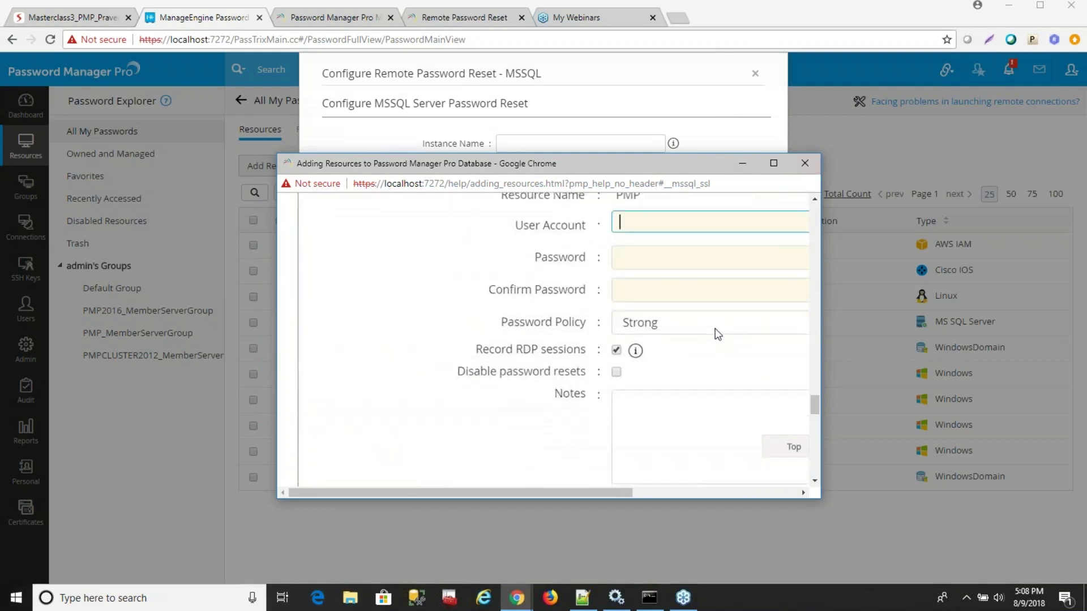
{"action": "scroll", "coordinate": [673, 346], "scroll_direction": "down", "scroll_amount": 15}
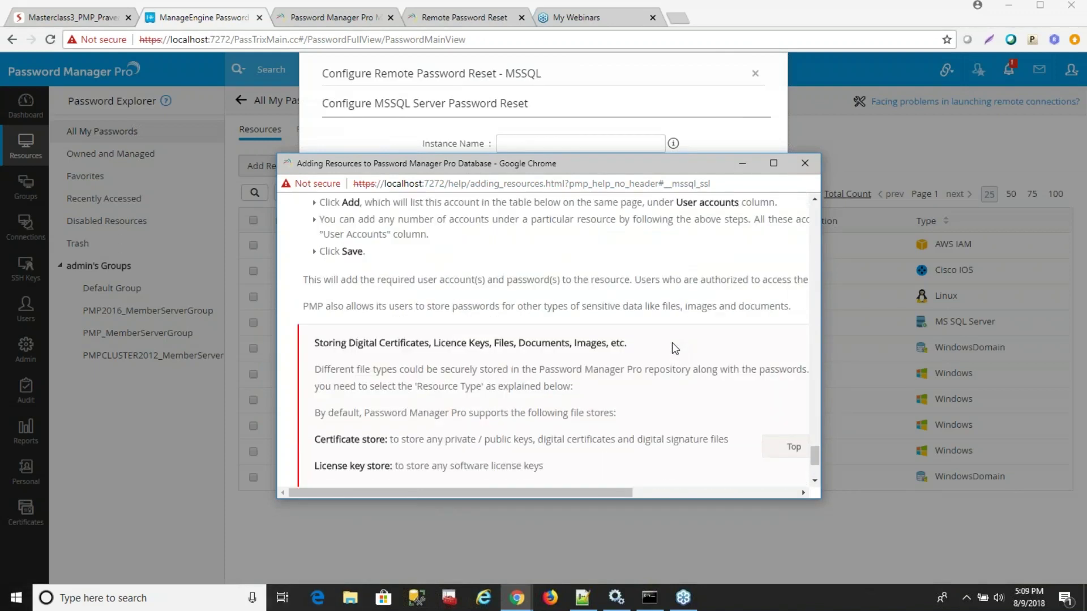
Close the SSL help popup and bring up the Remote Password Reset help page.
{"action": "left_click", "coordinate": [804, 163]}
{"action": "left_click", "coordinate": [364, 23]}
{"action": "left_click", "coordinate": [444, 23]}
Highlight the <PMP_SERVER_HOME>\bin path, cancel the MSSQL reset settings, and return to the Remote password reset slide.
{"action": "scroll", "coordinate": [733, 379], "scroll_direction": "down", "scroll_amount": 5}
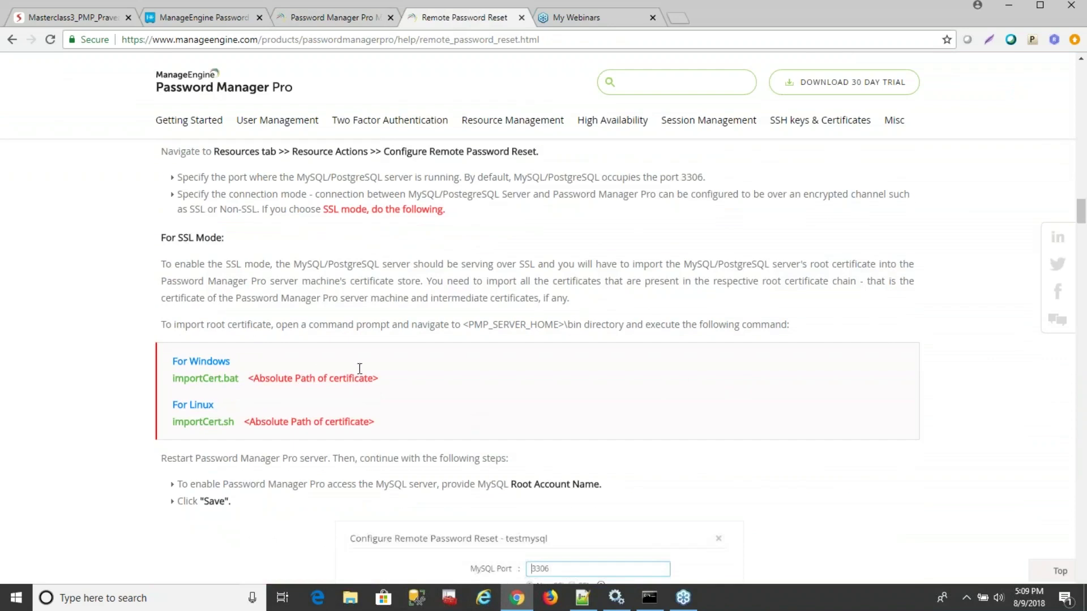
{"action": "left_click_drag", "start_coordinate": [581, 324], "coordinate": [463, 326]}
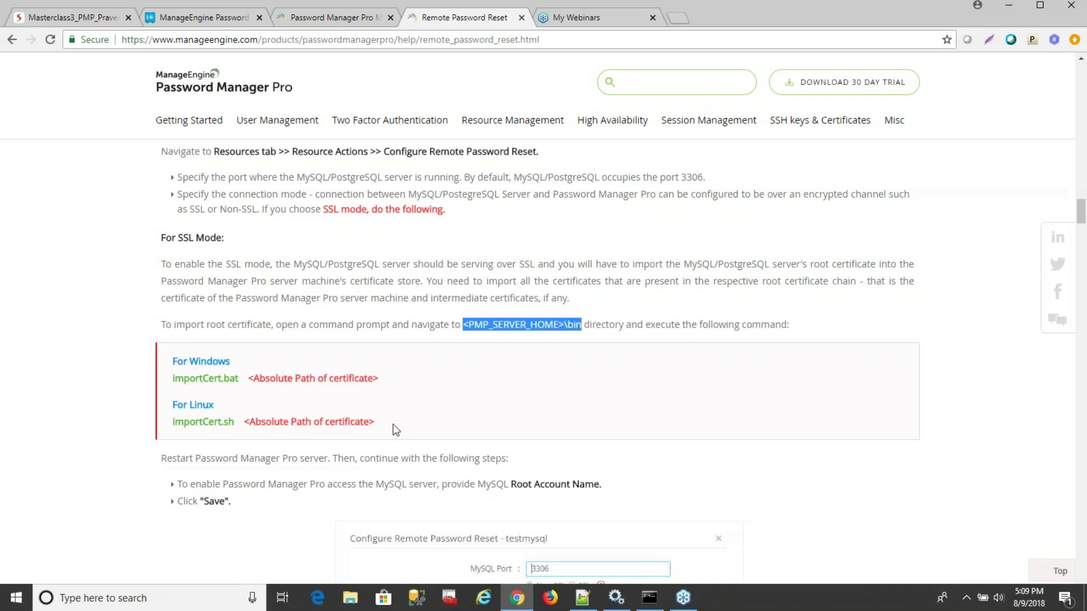
{"action": "left_click", "coordinate": [326, 17]}
{"action": "left_click", "coordinate": [205, 19]}
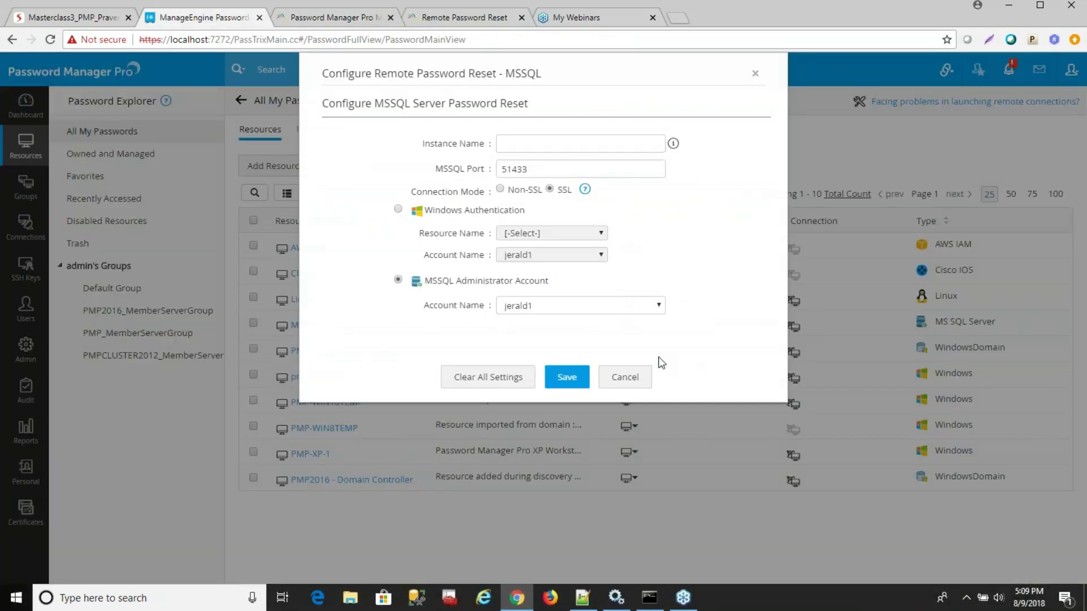
{"action": "left_click", "coordinate": [621, 379]}
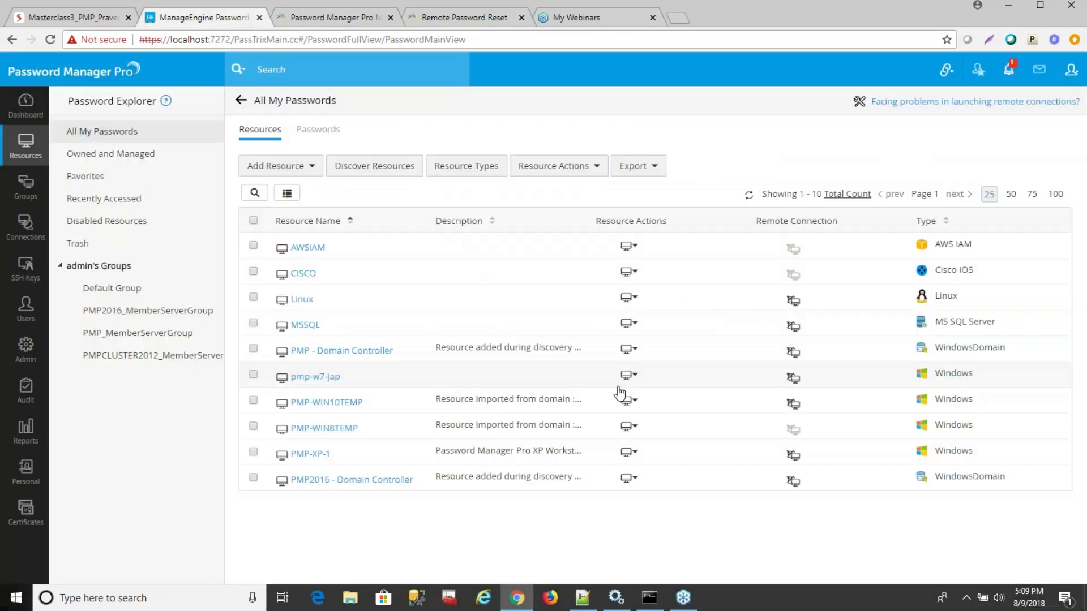
{"action": "left_click", "coordinate": [86, 22]}
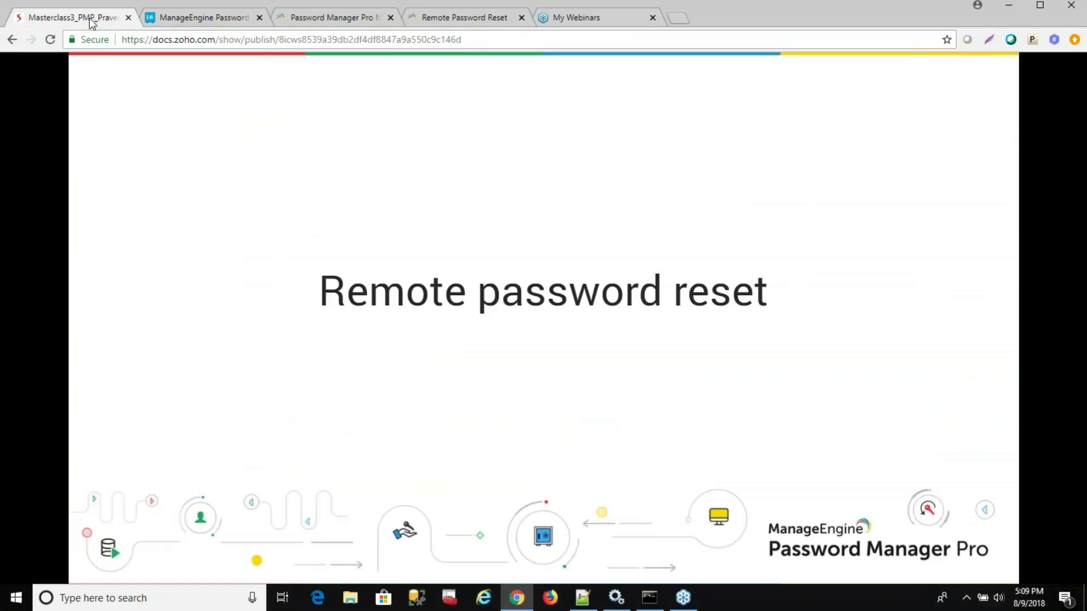
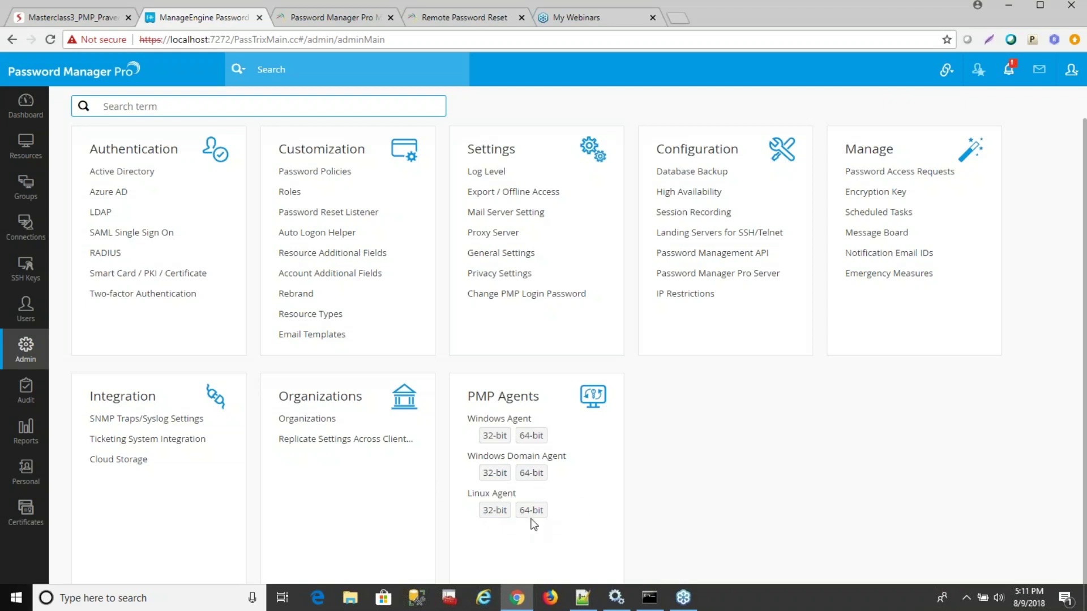
Start downloading the Linux Agent 64-bit from PMP Agents, then cancel saving the file.
{"action": "left_click", "coordinate": [531, 511]}
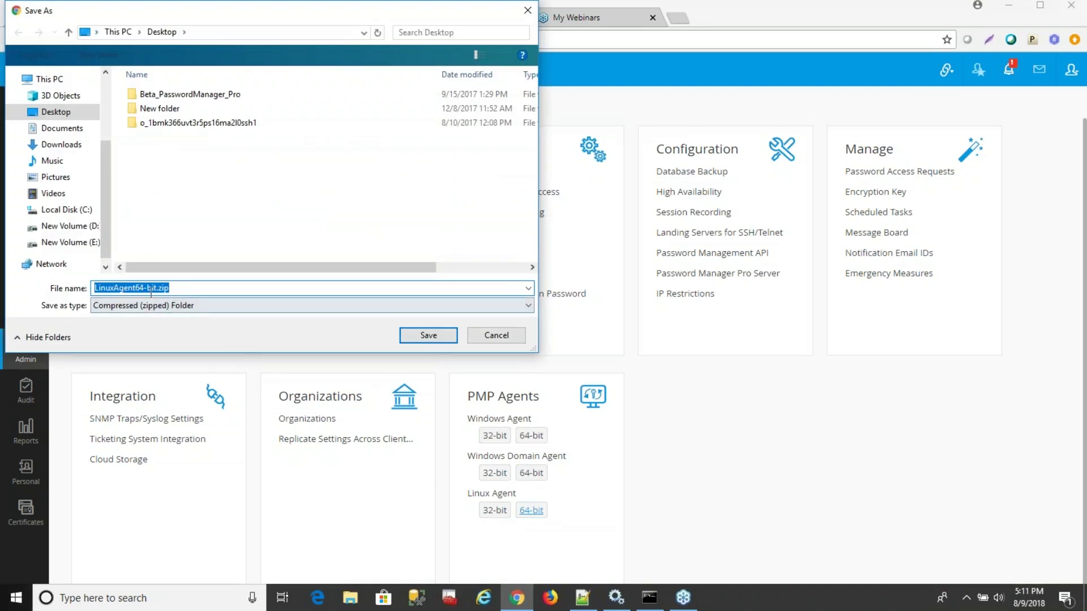
{"action": "left_click", "coordinate": [497, 335]}
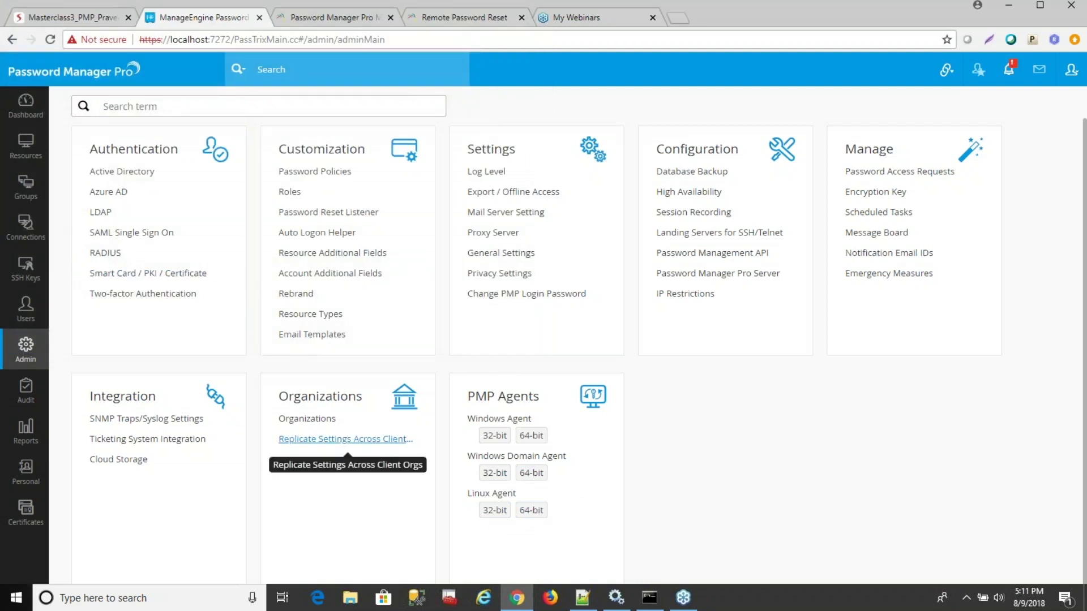
Enter AgentInstaller.exe start in the administrator Command Prompt in the PMPAgent folder.
{"action": "left_click", "coordinate": [649, 597]}
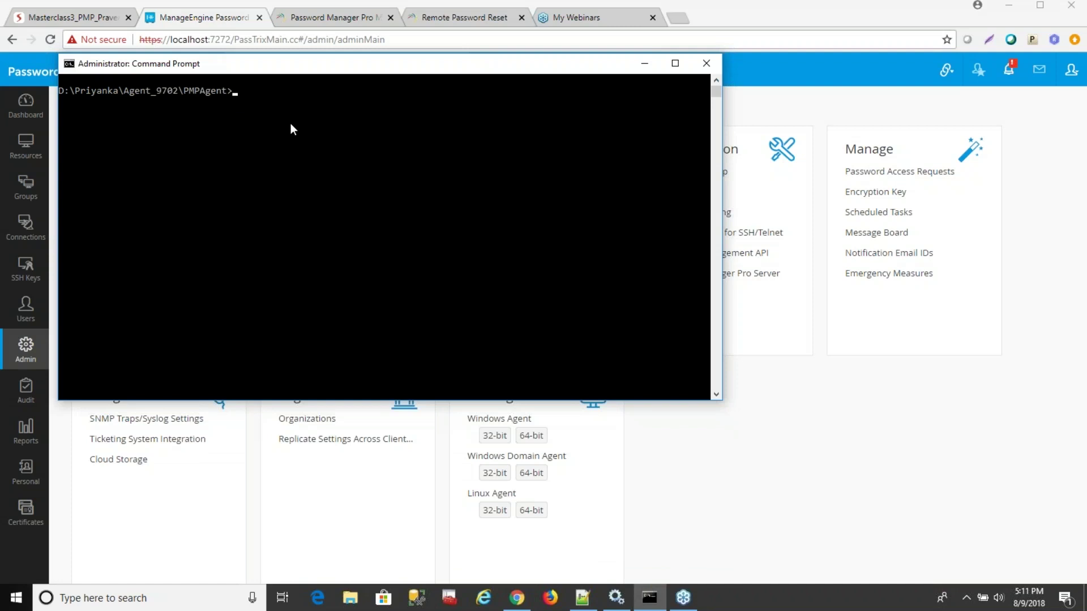
{"action": "type", "text": "Agent.conf"}
{"action": "key", "text": "Tab"}
{"action": "type", "text": "start"}
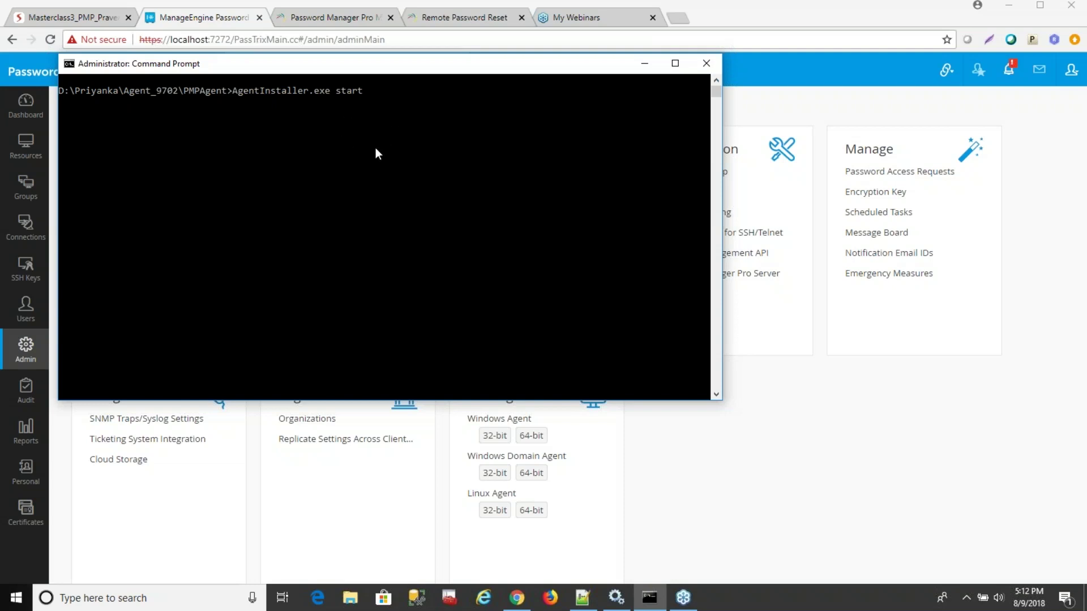
Bring up the Services console and jump down the list to the PMP services.
{"action": "left_click", "coordinate": [617, 599]}
{"action": "left_click", "coordinate": [311, 299]}
{"action": "left_click", "coordinate": [310, 308]}
{"action": "key", "text": "p"}
{"action": "key", "text": "m"}
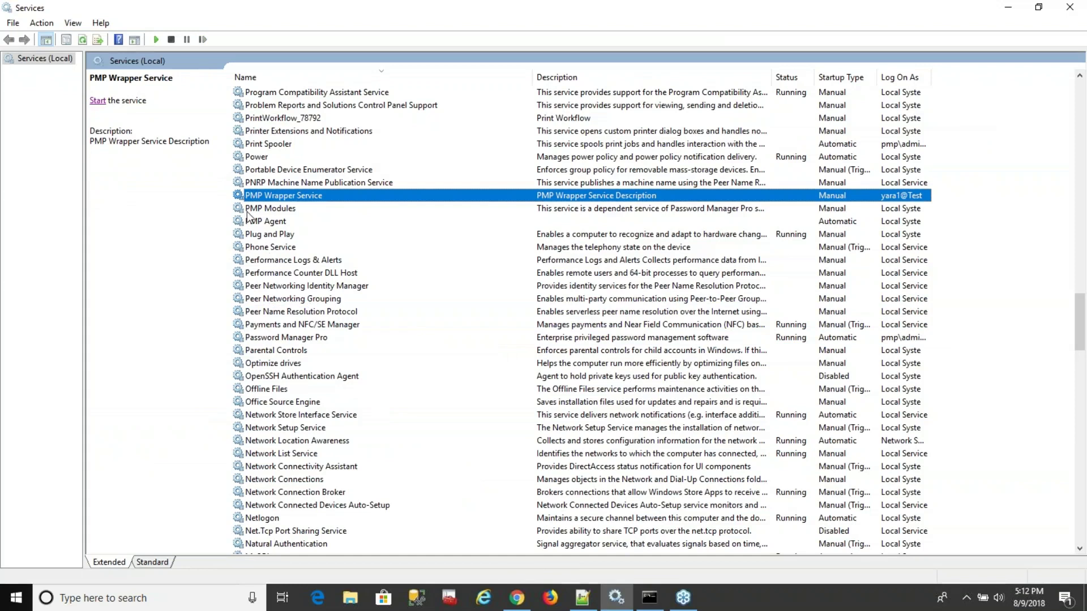
Start the PMP Agent service in Services, then return to Password Manager Pro's resources list.
{"action": "left_click", "coordinate": [266, 222]}
{"action": "right_click", "coordinate": [272, 222]}
{"action": "left_click", "coordinate": [299, 228]}
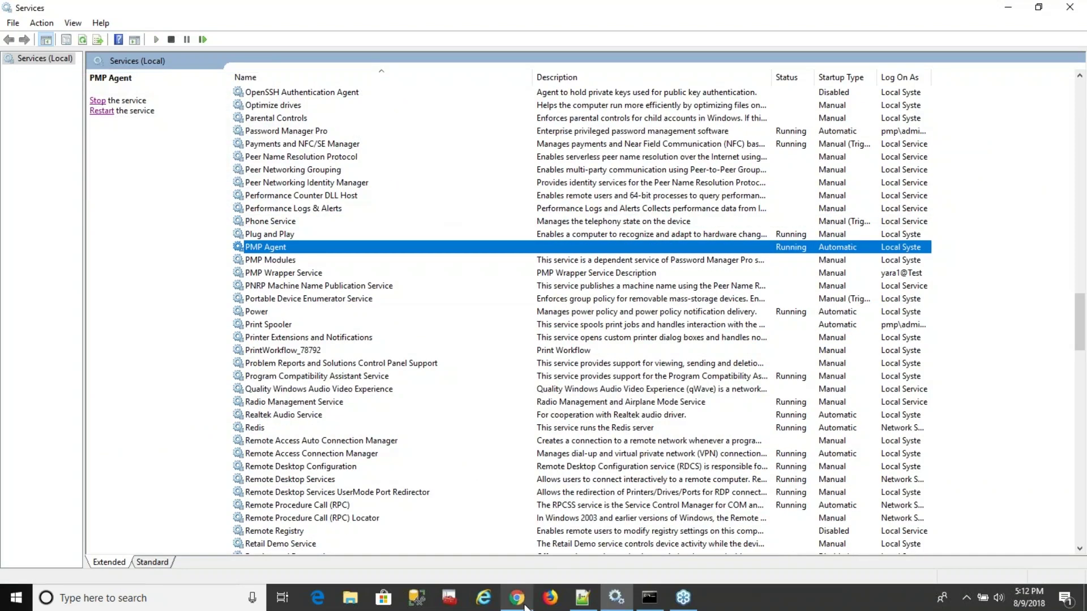
{"action": "left_click", "coordinate": [516, 597]}
{"action": "left_click", "coordinate": [24, 146]}
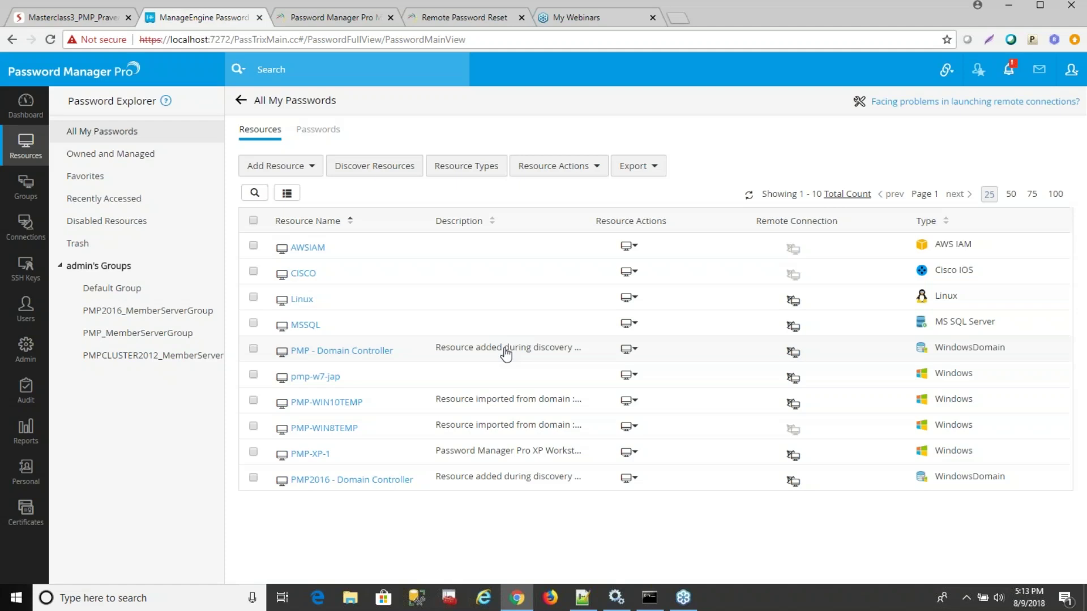
Advance the Zoho Show deck to the Periodic password reset slide and return to Password Manager Pro.
{"action": "left_click", "coordinate": [87, 20]}
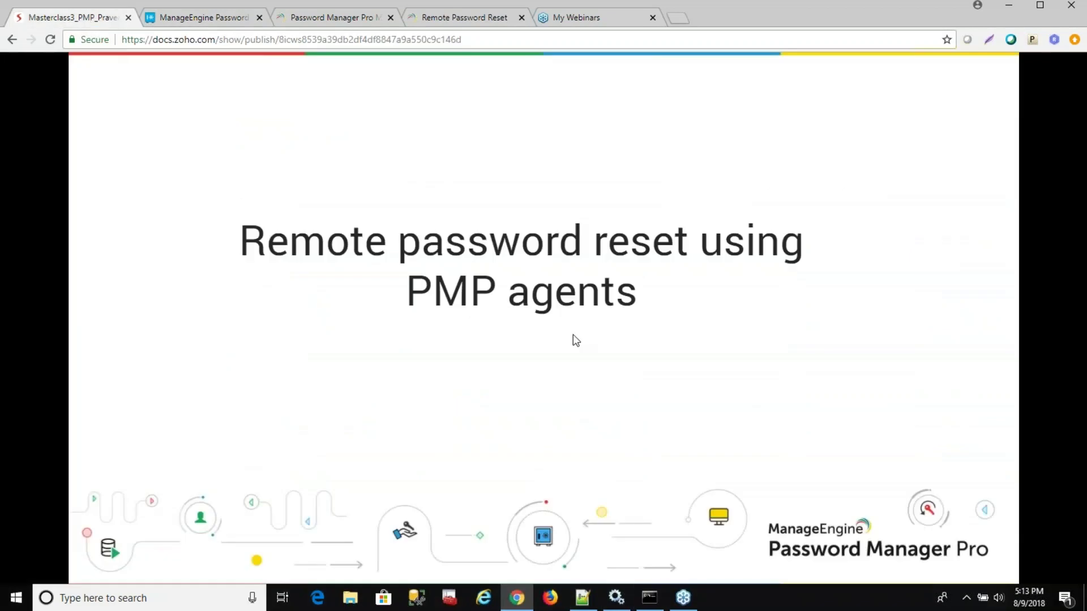
{"action": "left_click", "coordinate": [665, 491]}
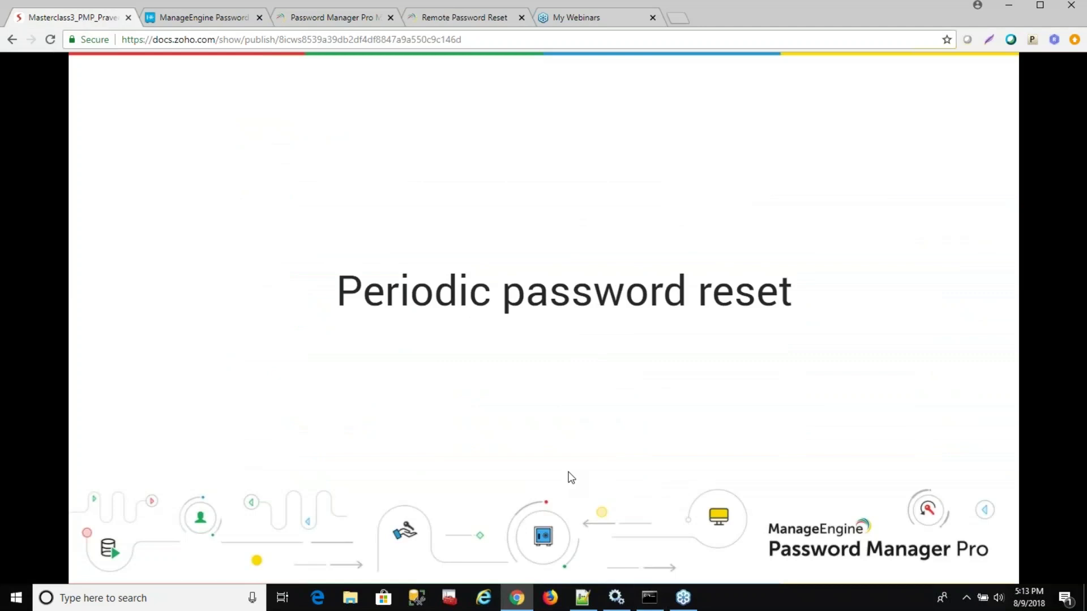
{"action": "left_click", "coordinate": [228, 23]}
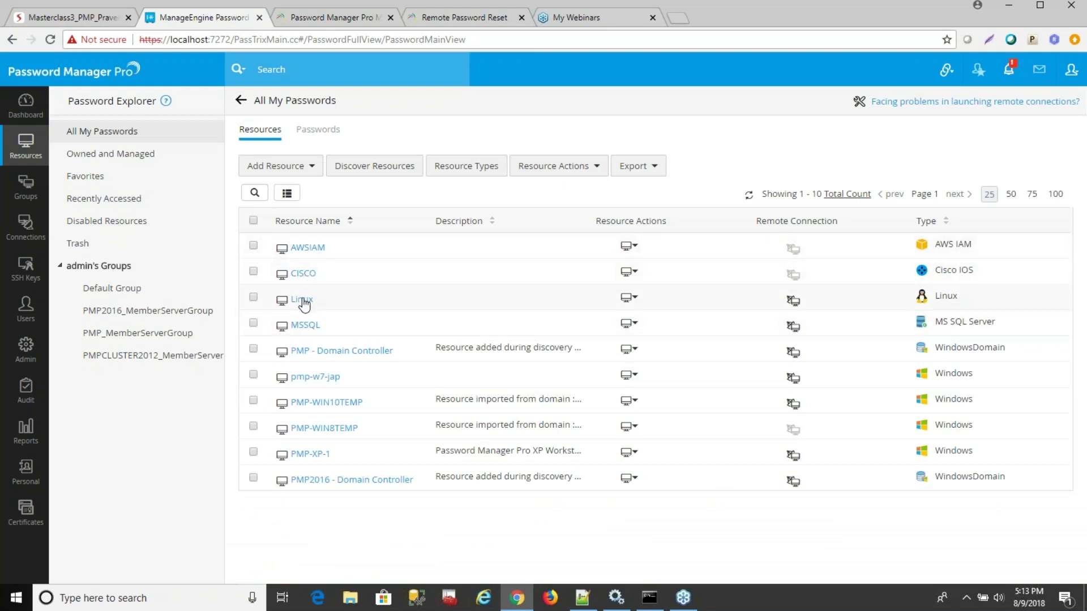
Open the MSSQL resource, try changing the dollar account's password, then cancel and close.
{"action": "left_click", "coordinate": [308, 326]}
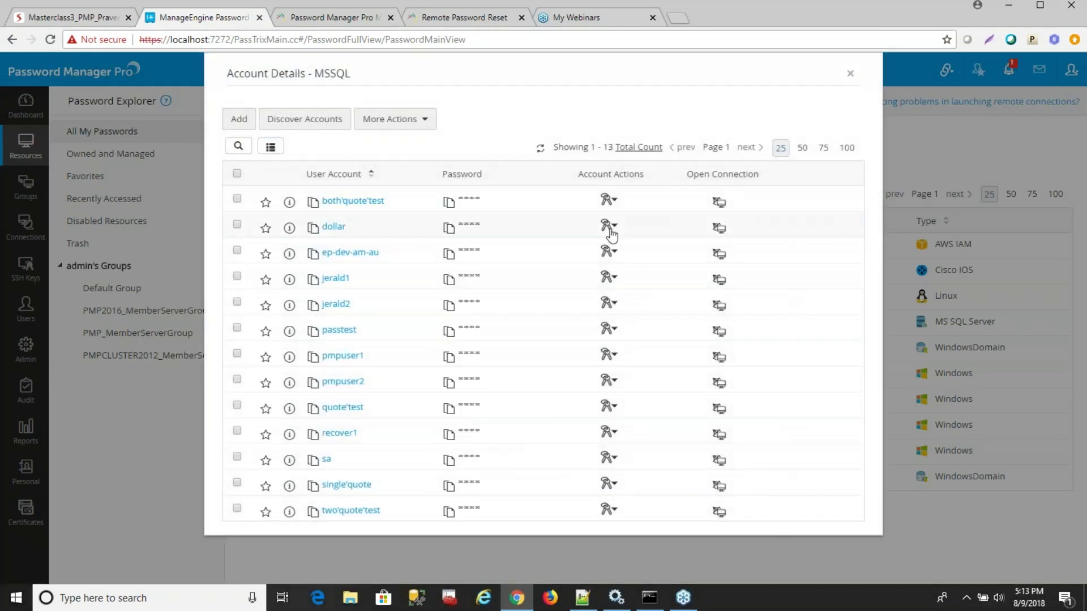
{"action": "left_click", "coordinate": [611, 229]}
{"action": "left_click", "coordinate": [689, 239]}
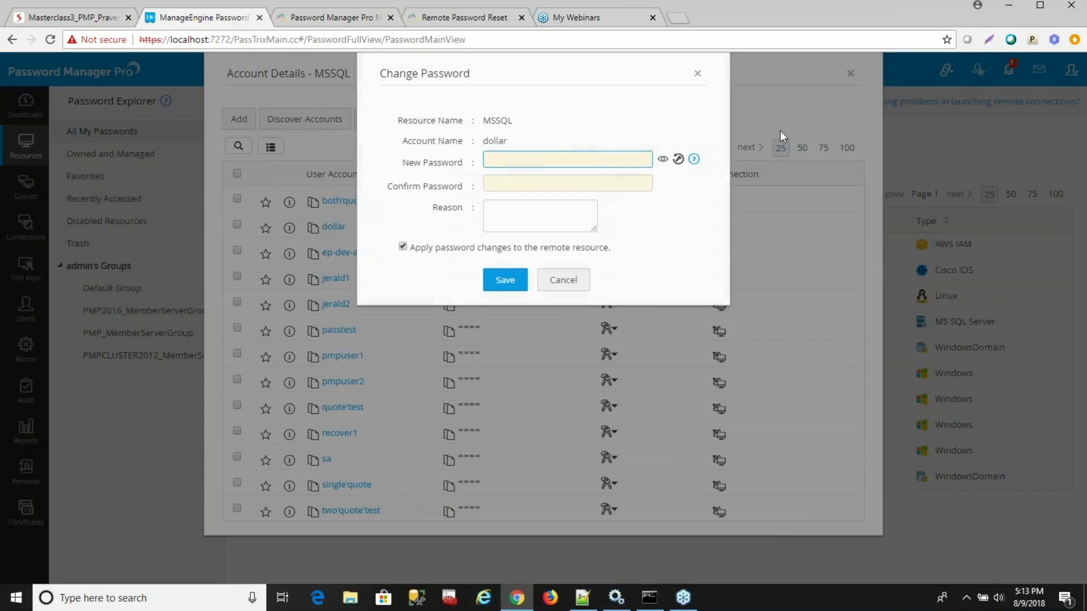
{"action": "left_click", "coordinate": [581, 287]}
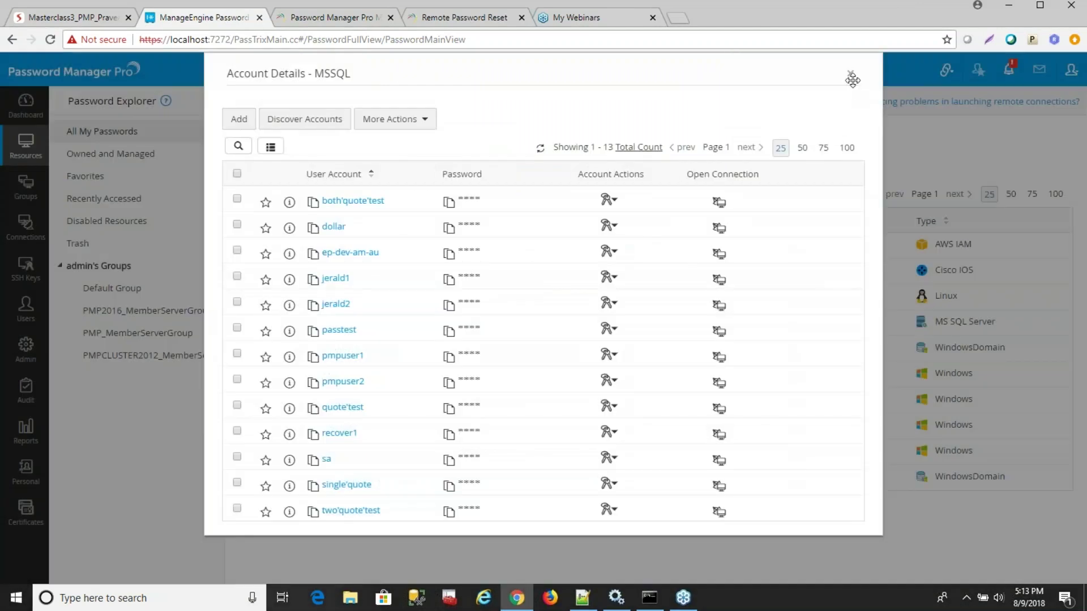
{"action": "left_click", "coordinate": [850, 74]}
Search for 'dollar', view its Account Actions, then go to Resource Groups.
{"action": "left_click", "coordinate": [299, 74]}
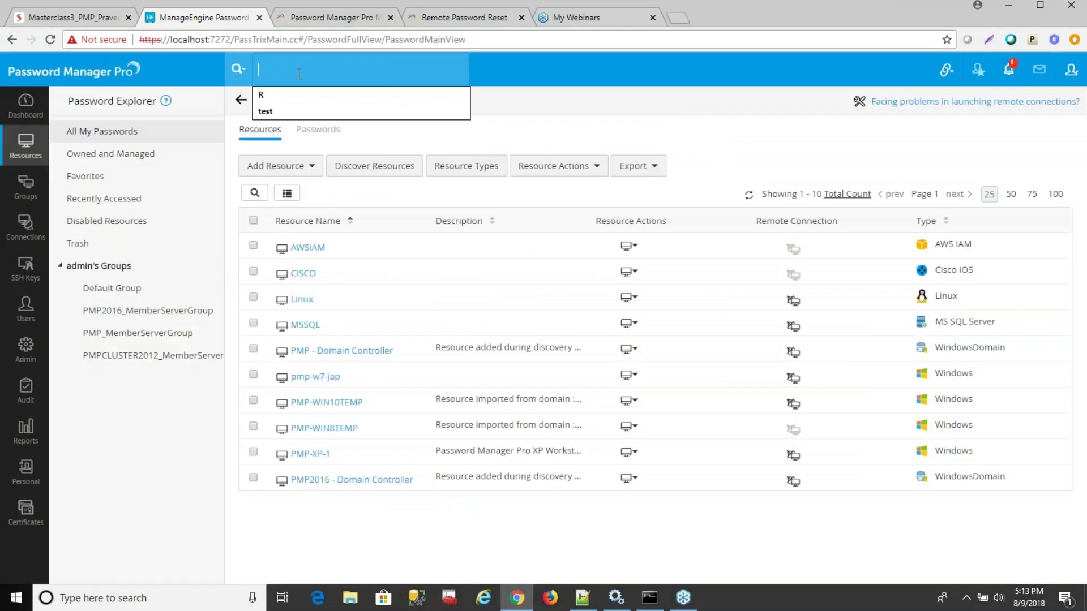
{"action": "type", "text": "dollar"}
{"action": "key", "text": "Return"}
{"action": "left_click", "coordinate": [512, 199]}
{"action": "left_click", "coordinate": [841, 325]}
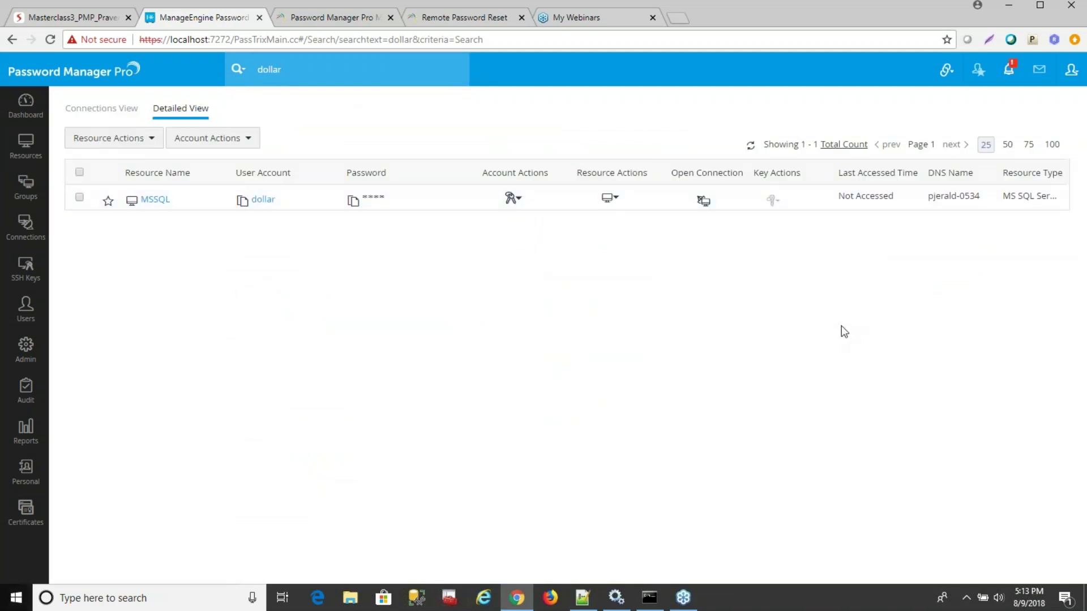
{"action": "left_click", "coordinate": [26, 187]}
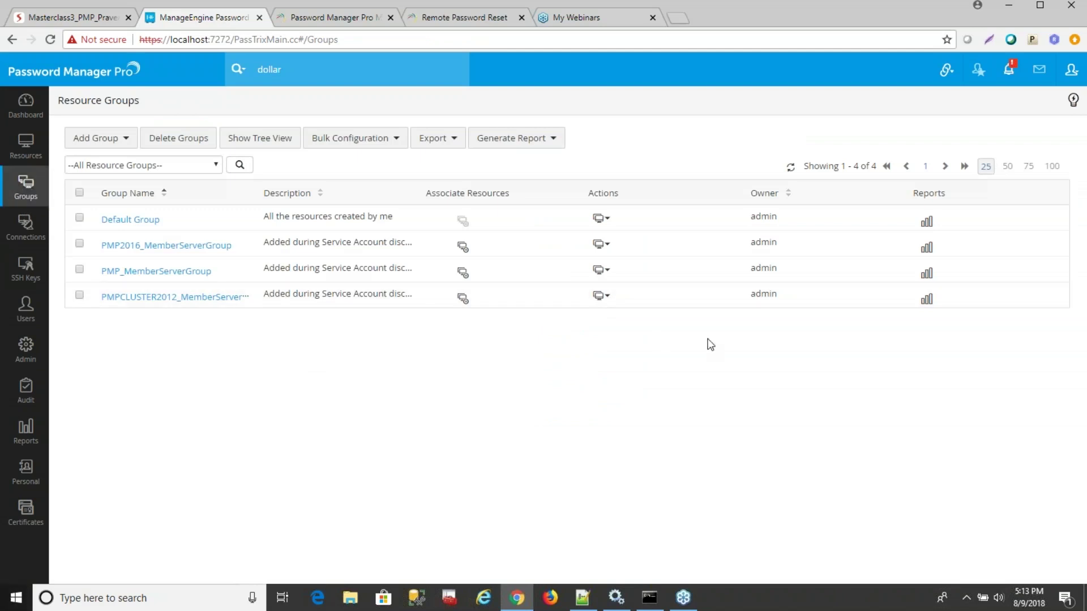
{"action": "left_click", "coordinate": [602, 299]}
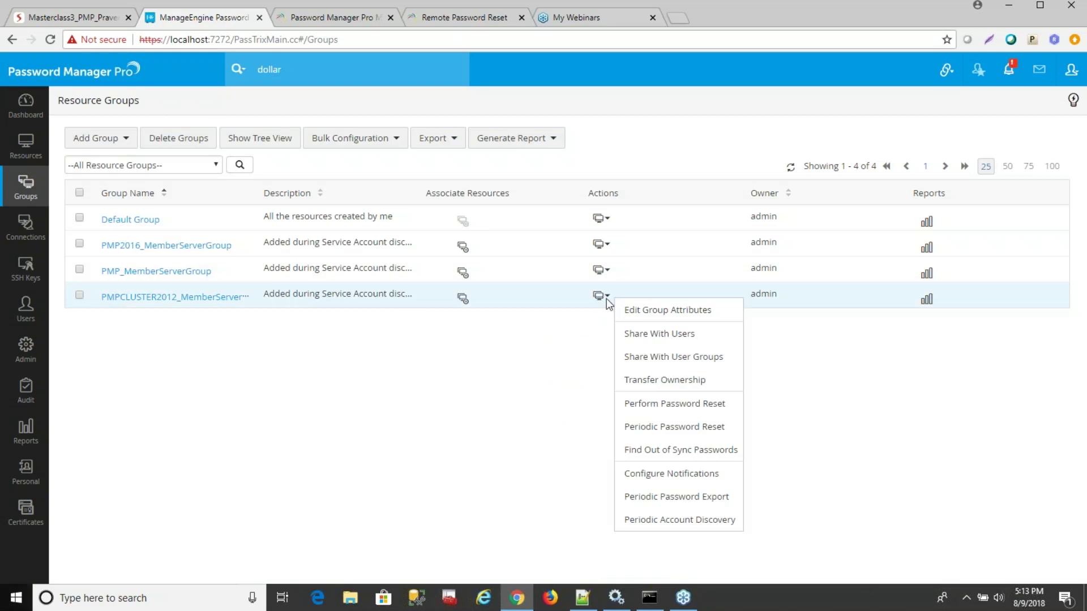
{"action": "left_click", "coordinate": [672, 406]}
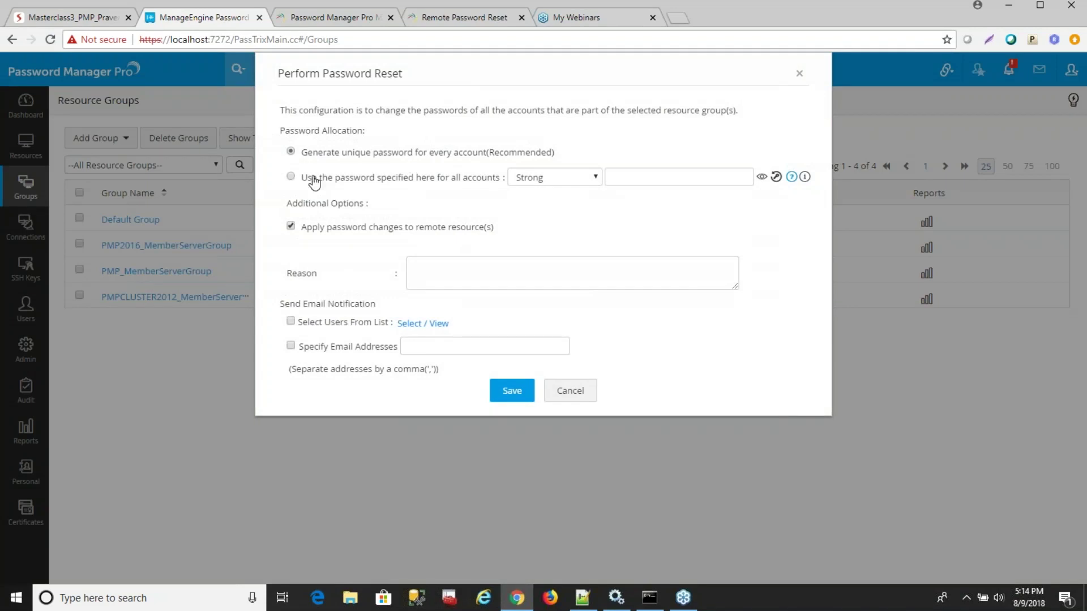
{"action": "left_click", "coordinate": [290, 177]}
{"action": "left_click", "coordinate": [775, 177]}
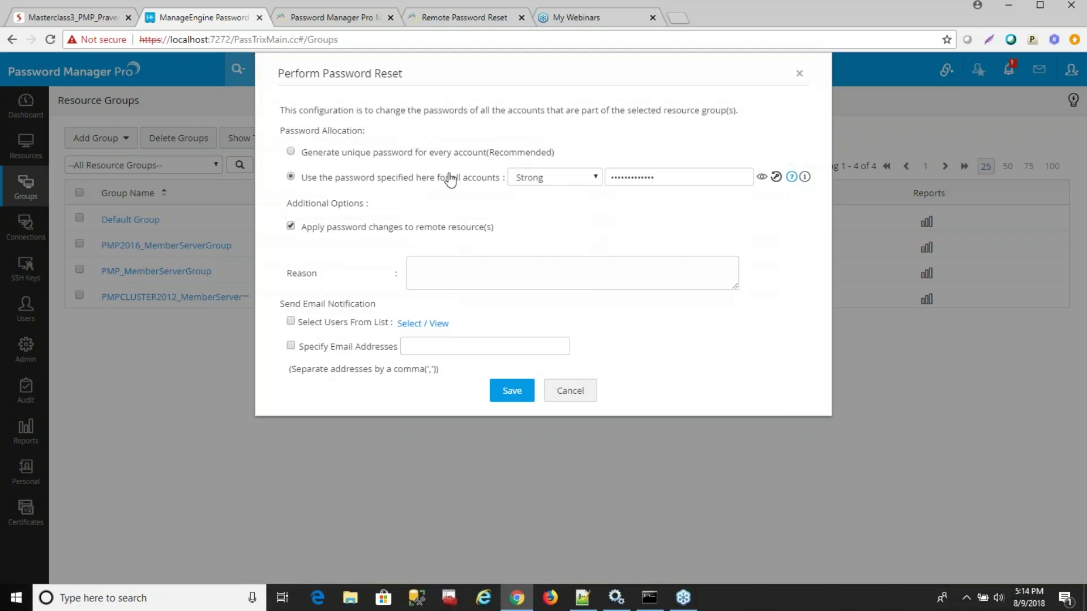
{"action": "left_click", "coordinate": [291, 321]}
{"action": "left_click", "coordinate": [586, 396]}
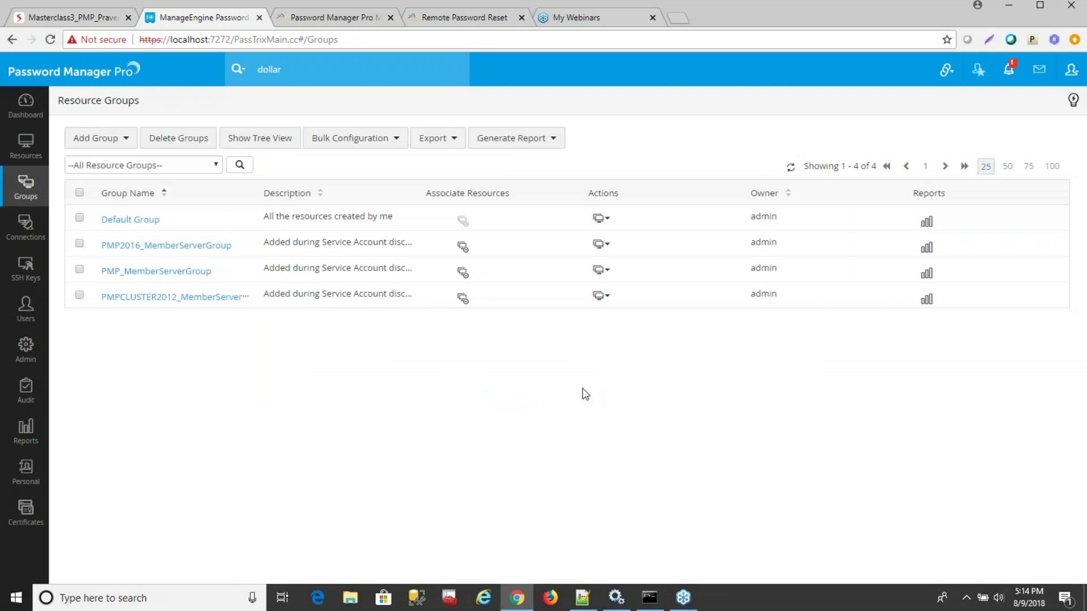
Begin a periodic password reset for PMP2016_MemberServerGroup: notice days 00, one specified password for all accounts.
{"action": "left_click", "coordinate": [603, 251]}
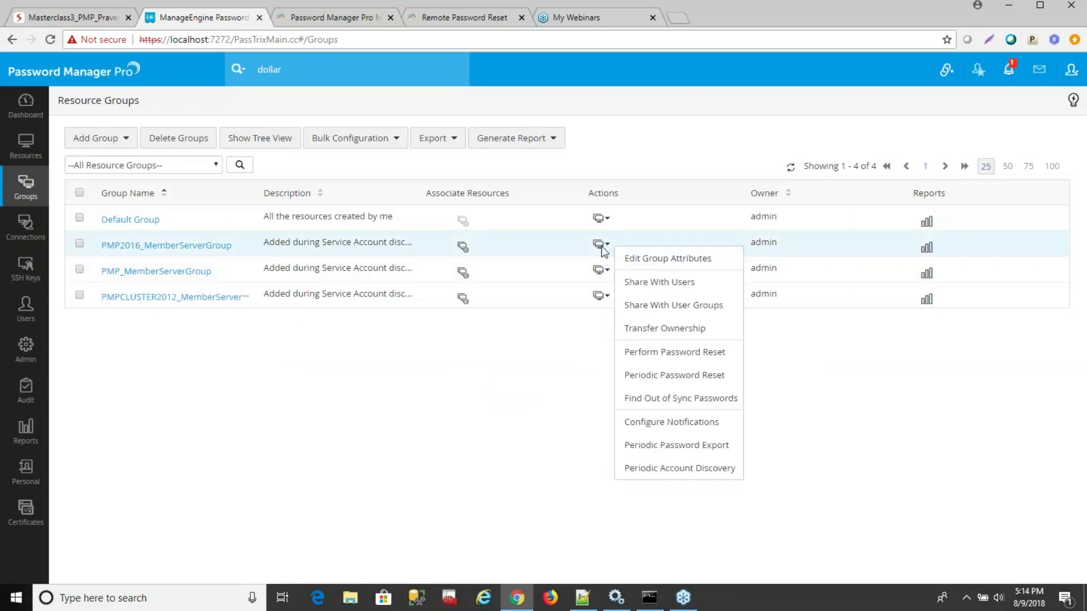
{"action": "left_click", "coordinate": [643, 376]}
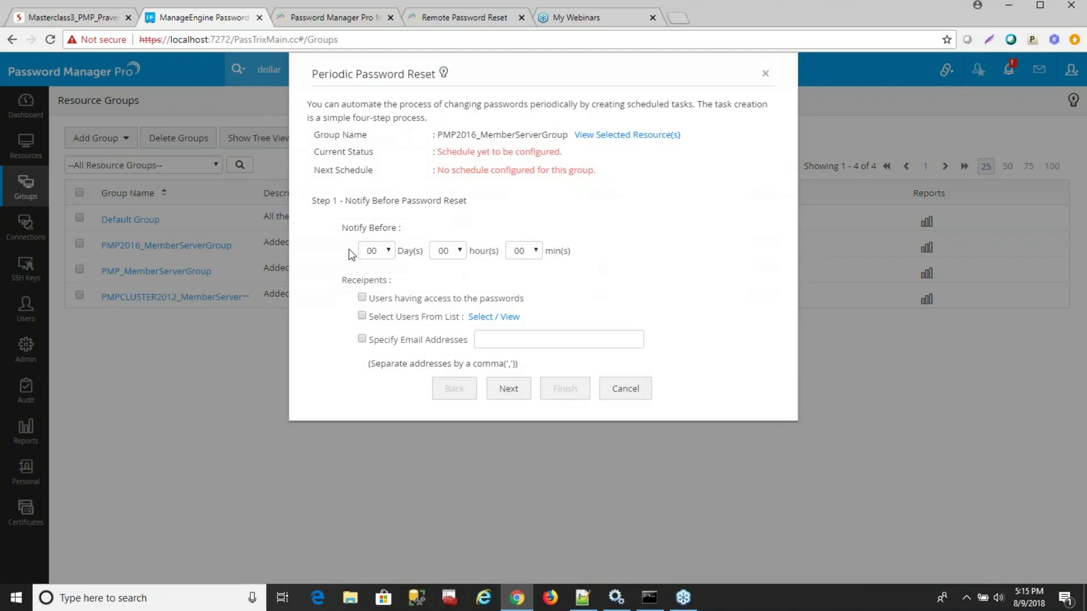
{"action": "left_click", "coordinate": [382, 251]}
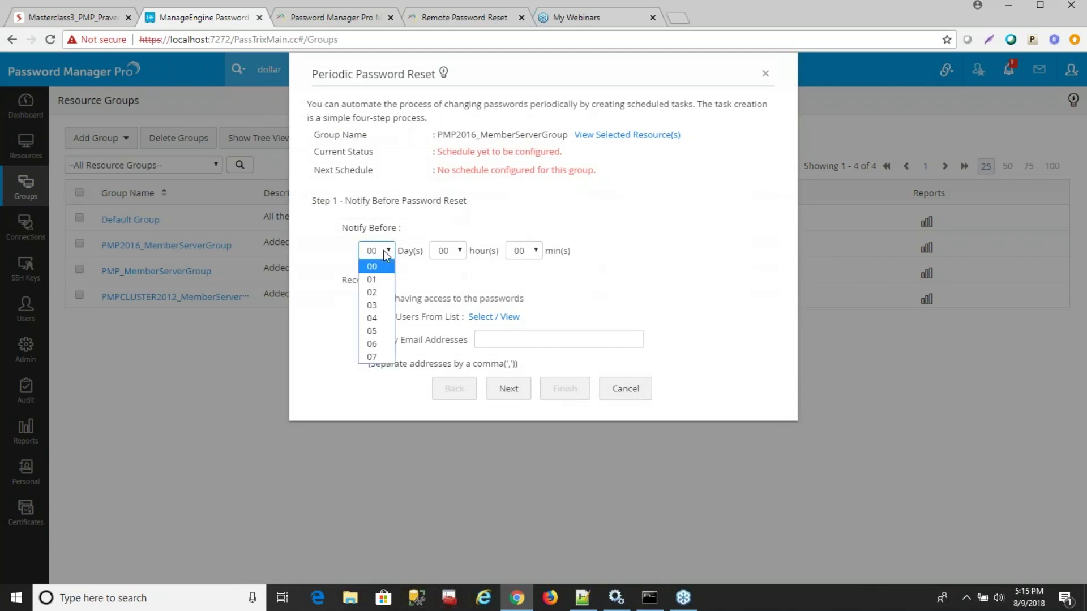
{"action": "left_click", "coordinate": [492, 270]}
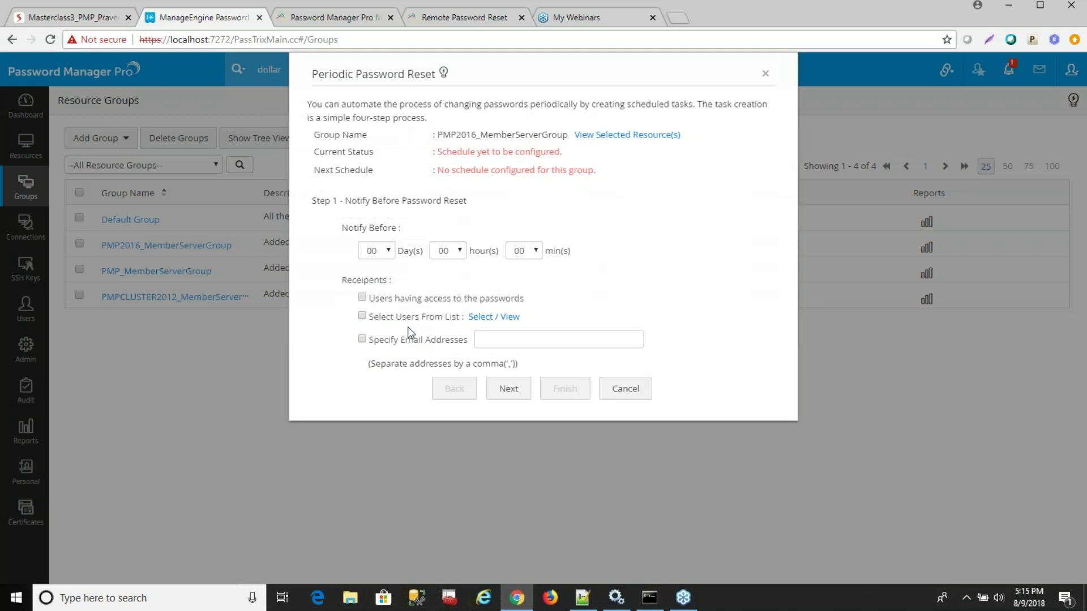
{"action": "left_click", "coordinate": [498, 389]}
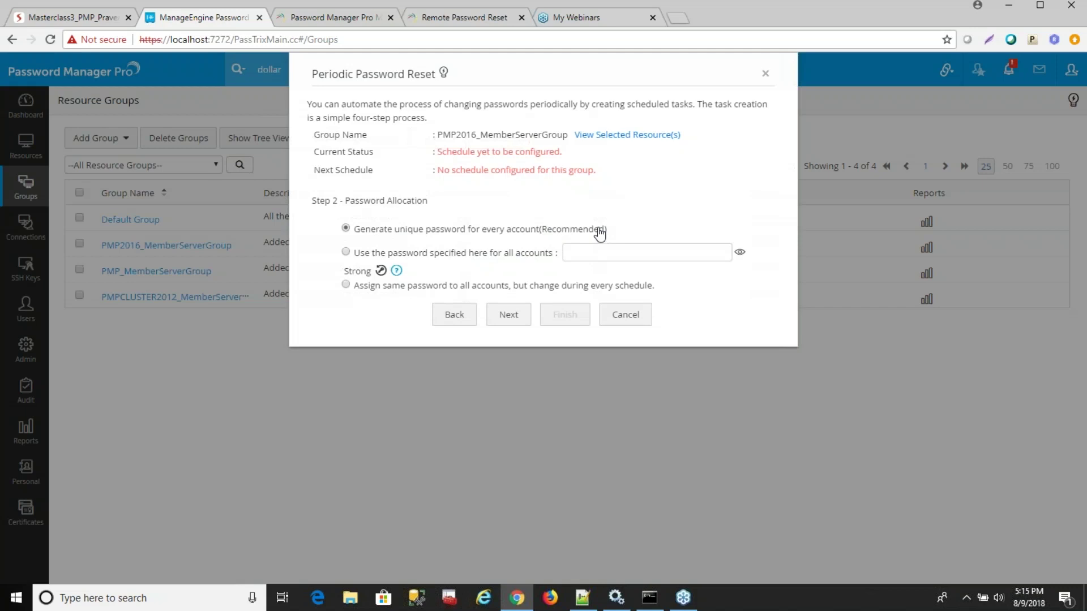
{"action": "left_click", "coordinate": [345, 252]}
{"action": "left_click", "coordinate": [515, 318]}
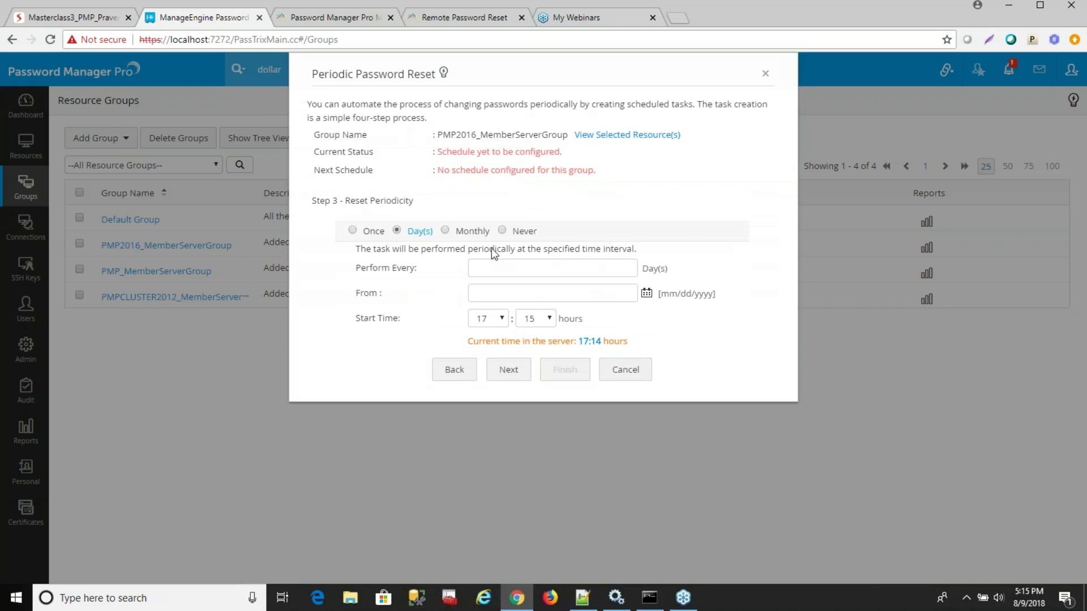
Set the reset periodicity to monthly after trying a 1-day interval and one-time schedule.
{"action": "left_click", "coordinate": [483, 268]}
{"action": "type", "text": "1"}
{"action": "left_click", "coordinate": [552, 292]}
{"action": "left_click", "coordinate": [494, 274]}
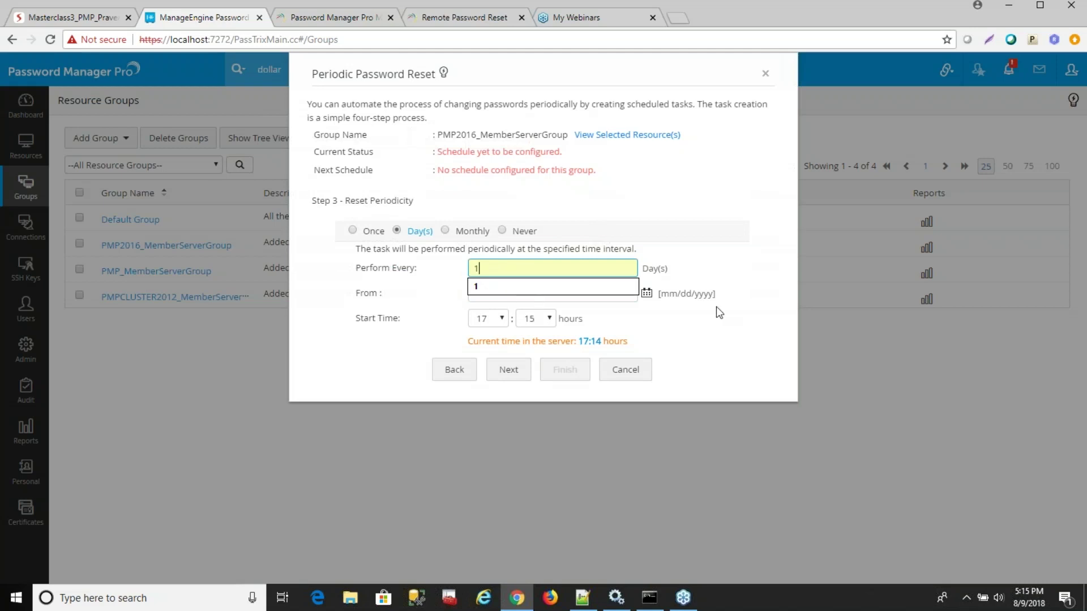
{"action": "left_click", "coordinate": [647, 292]}
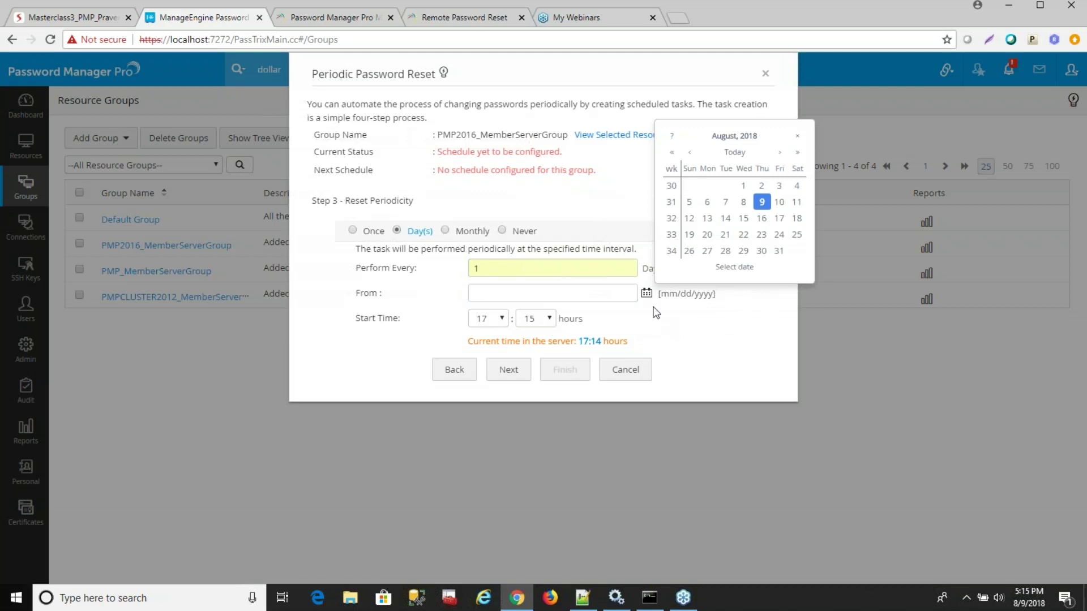
{"action": "left_click", "coordinate": [444, 230]}
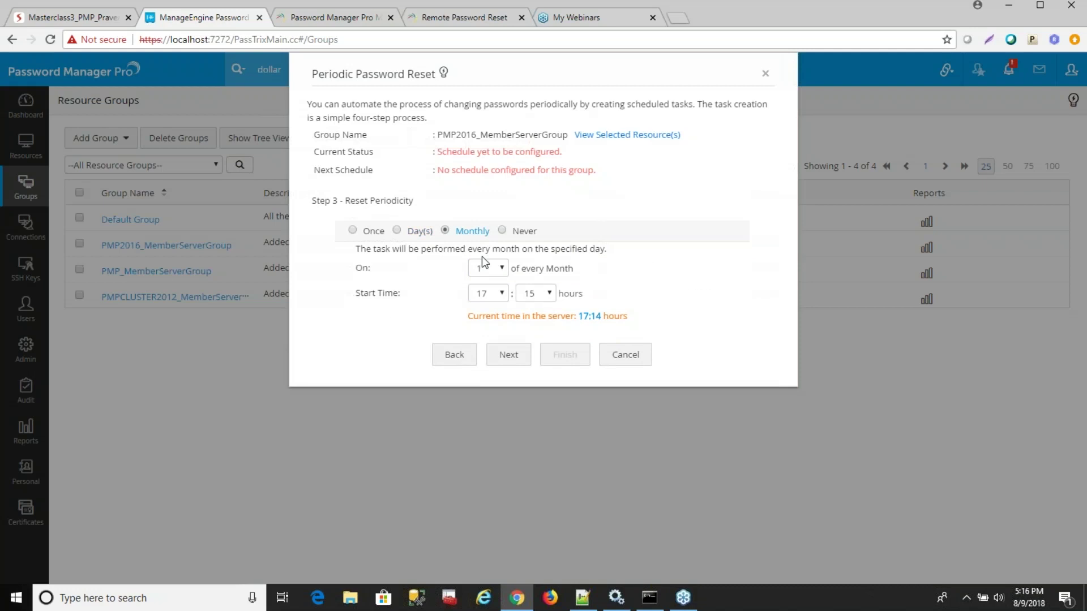
{"action": "left_click", "coordinate": [352, 229]}
{"action": "left_click", "coordinate": [432, 264]}
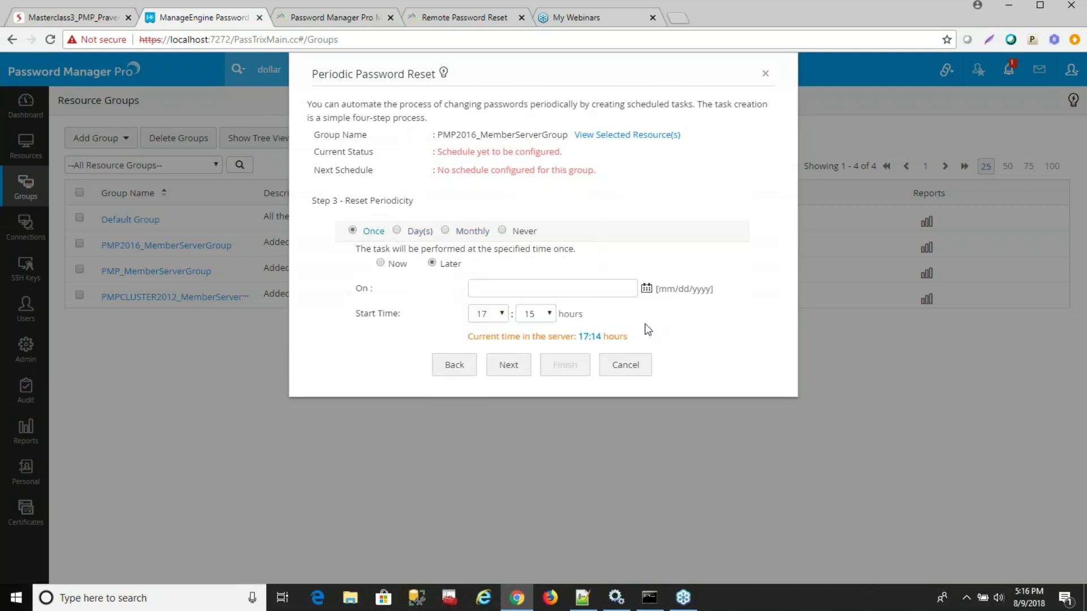
{"action": "left_click", "coordinate": [447, 231]}
{"action": "left_click", "coordinate": [521, 363]}
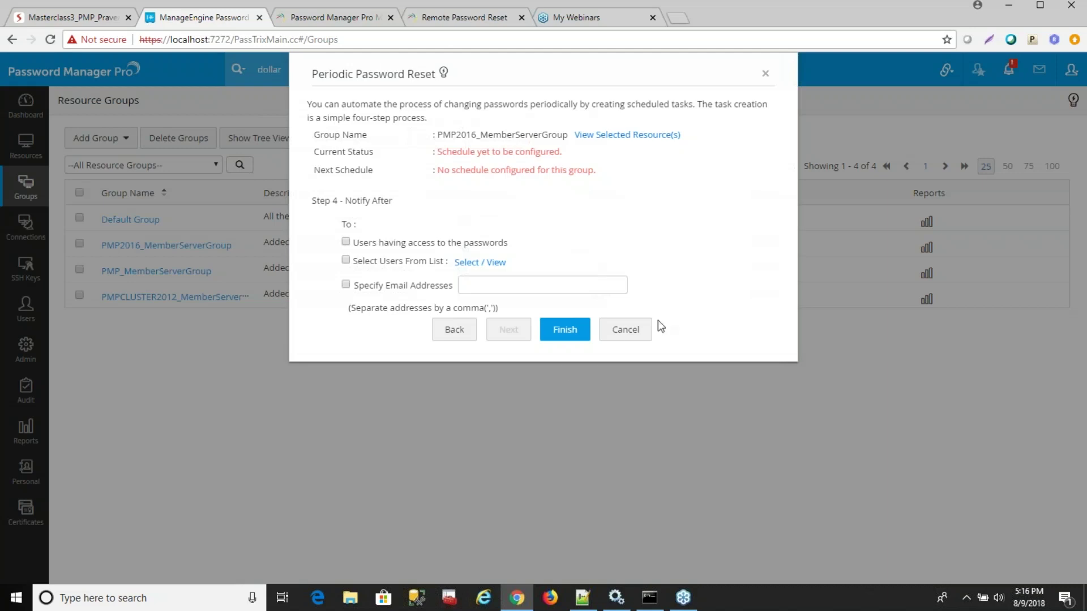
Cancel the wizard and glance at the PMPCLUSTER2012 group's actions menu.
{"action": "left_click", "coordinate": [625, 329]}
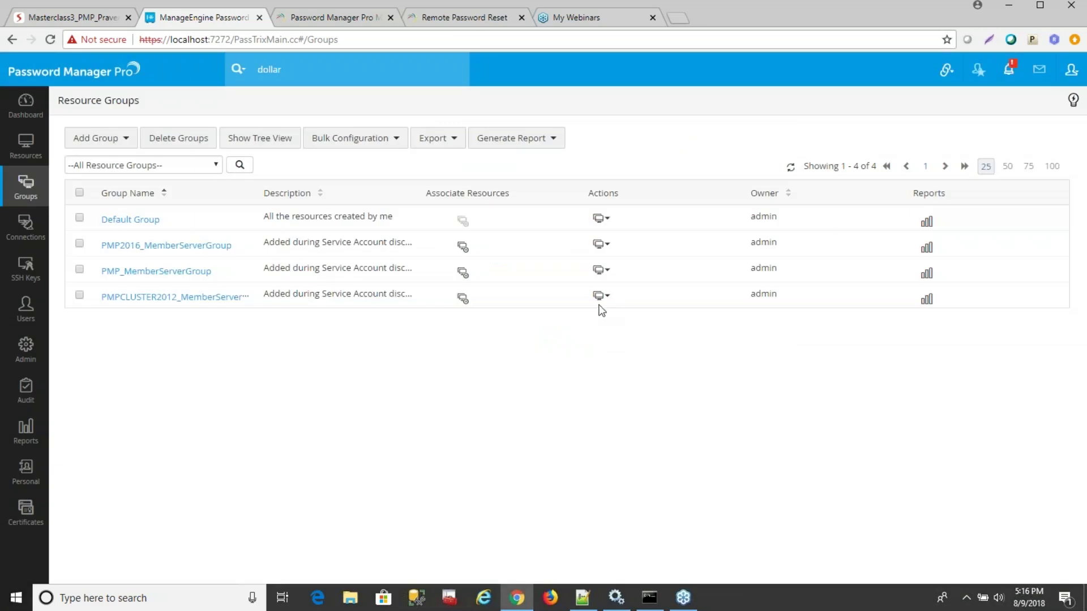
{"action": "left_click", "coordinate": [600, 296]}
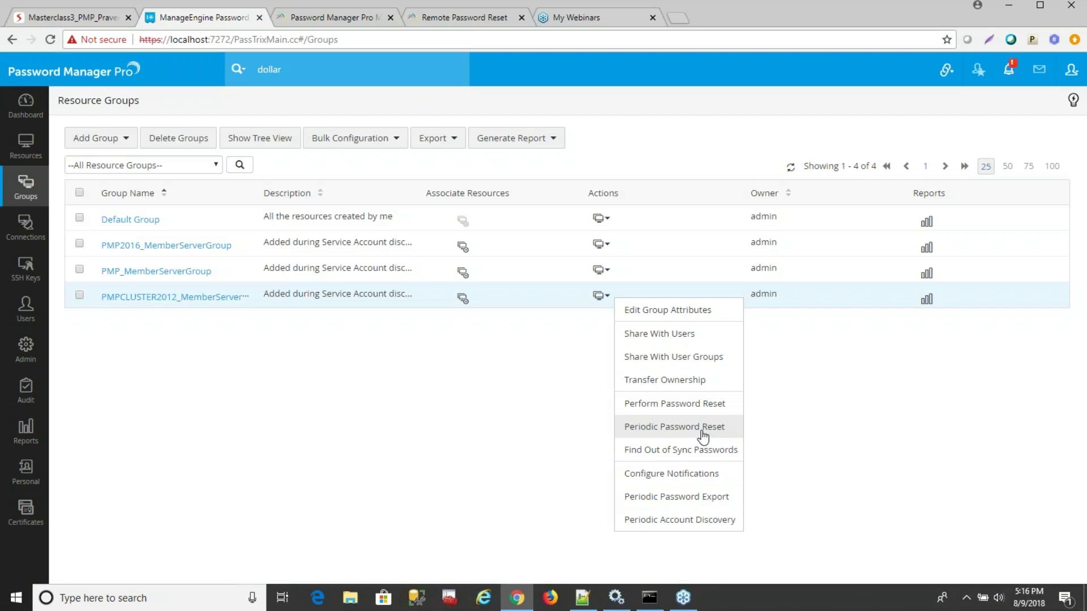
{"action": "left_click", "coordinate": [827, 386]}
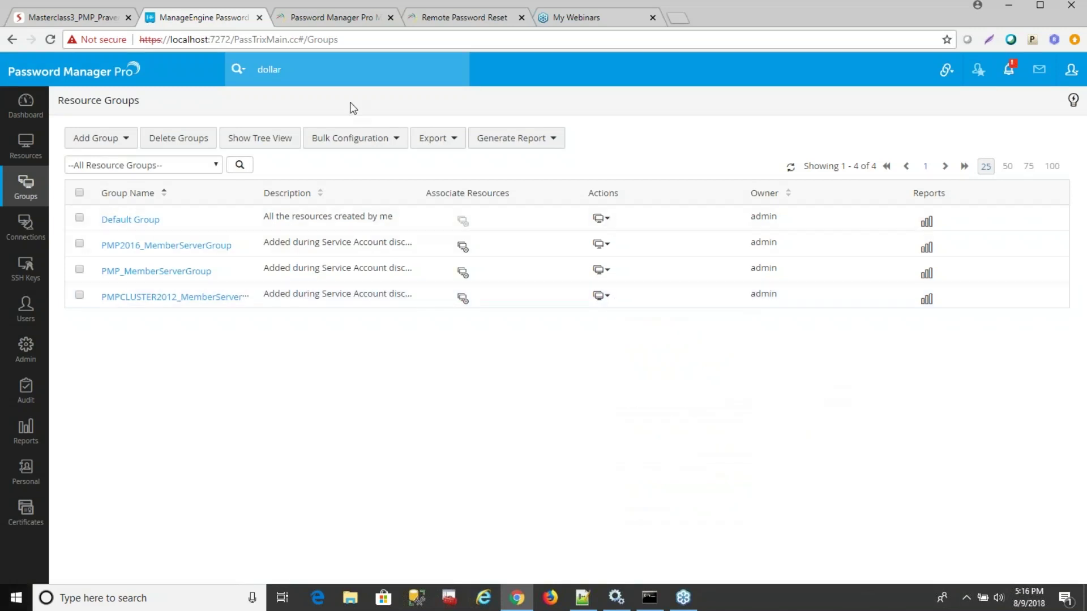
Advance the Zoho Show deck to the Password reset listener slide and return to Password Manager Pro.
{"action": "left_click", "coordinate": [99, 19]}
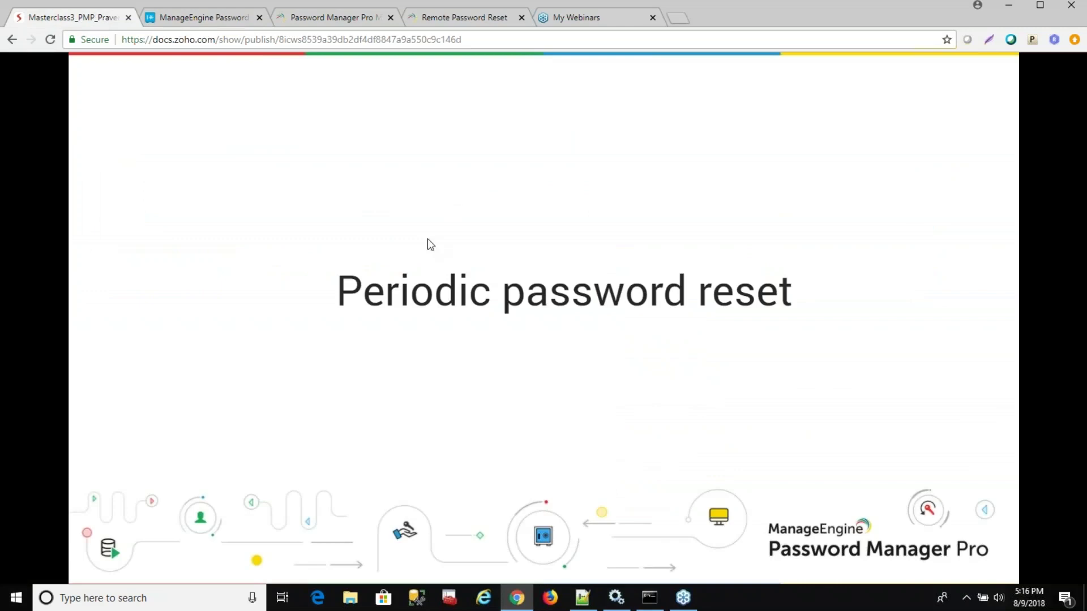
{"action": "left_click", "coordinate": [652, 395]}
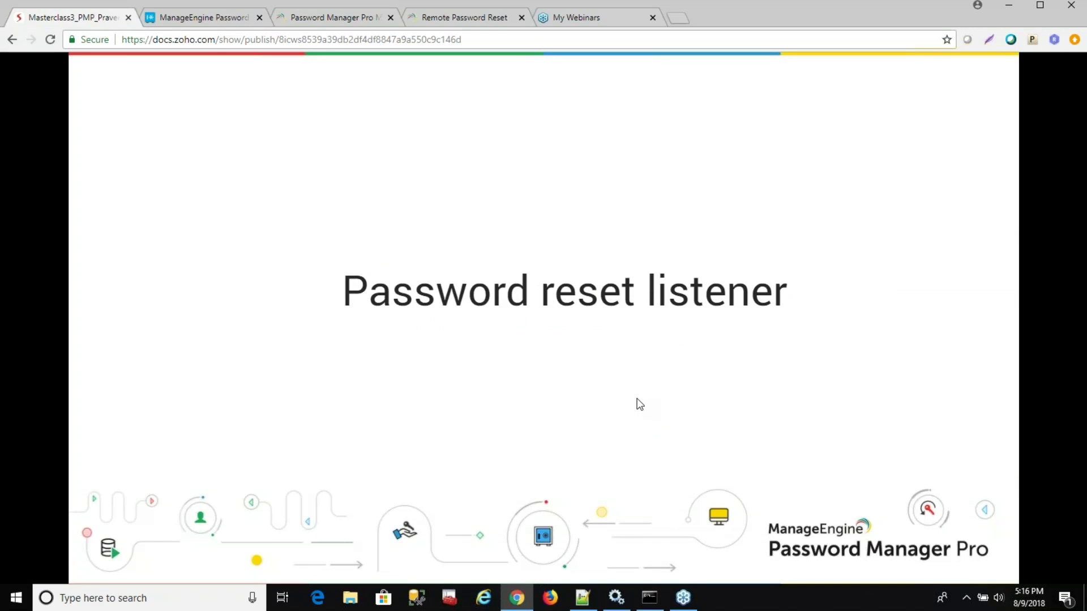
{"action": "left_click", "coordinate": [208, 20]}
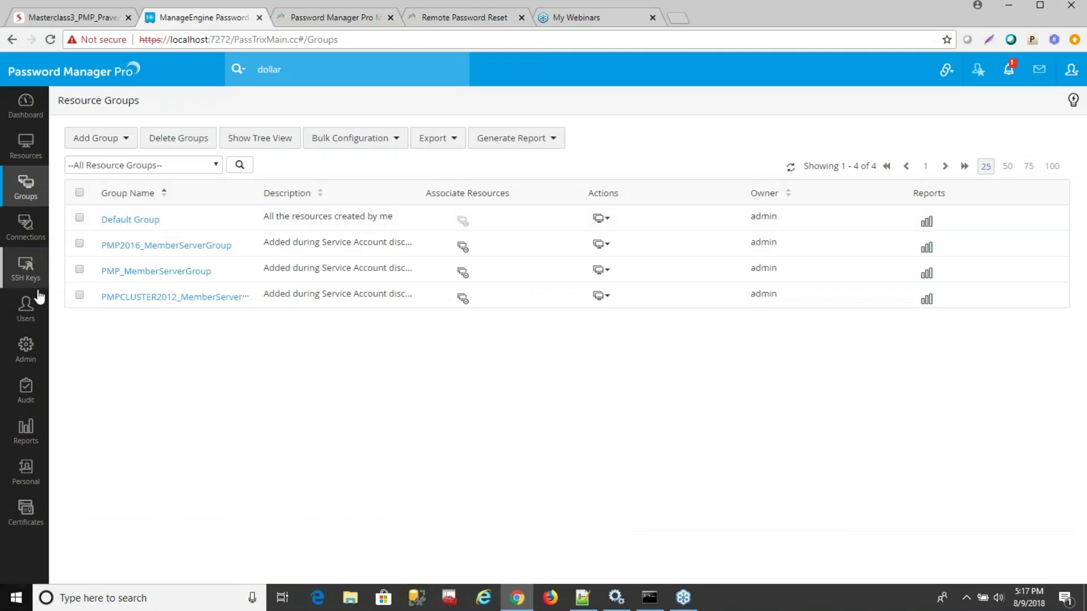
Open Admin > Password Reset Listener, start adding a listener, and cancel the script file chooser.
{"action": "left_click", "coordinate": [34, 365]}
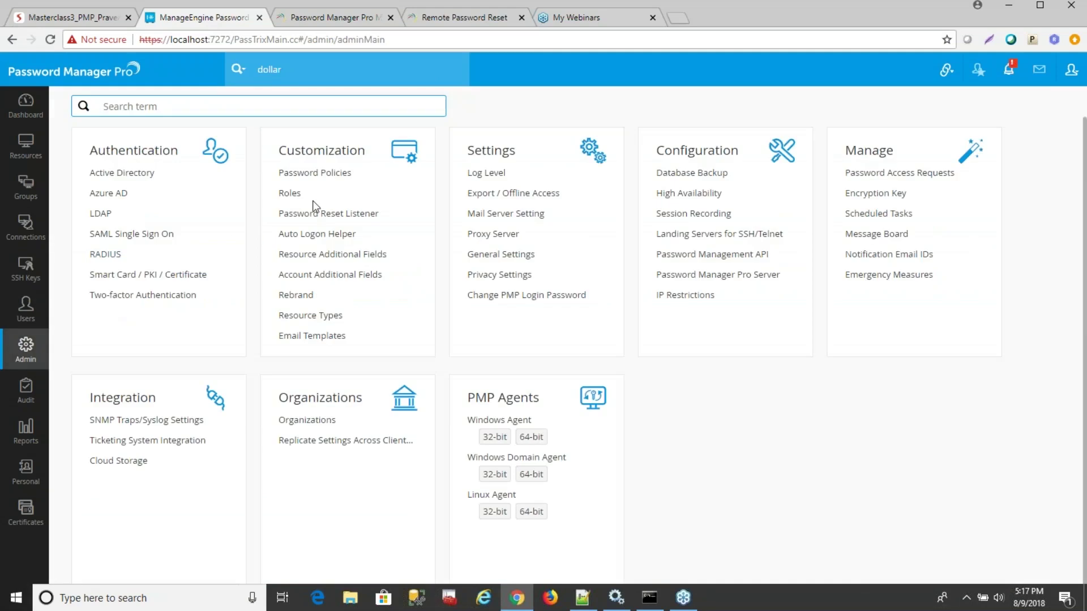
{"action": "left_click", "coordinate": [315, 218]}
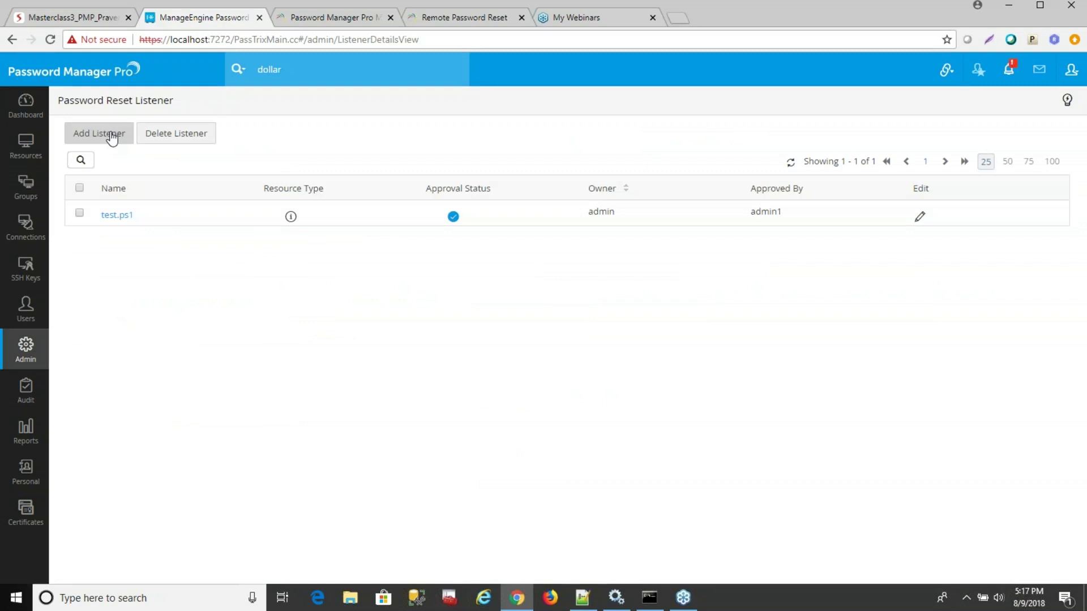
{"action": "left_click", "coordinate": [113, 138]}
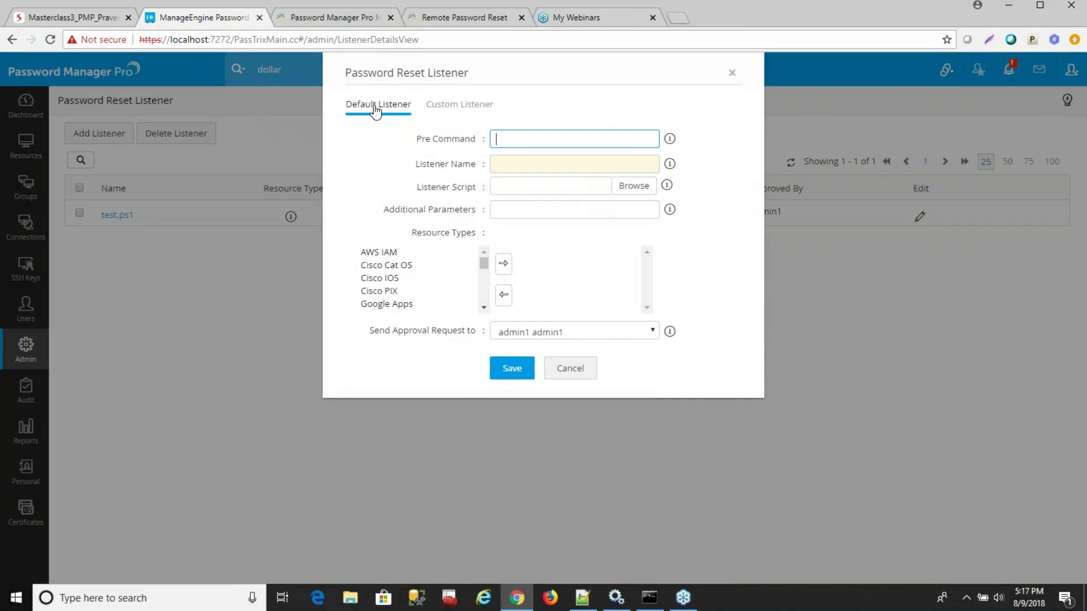
{"action": "left_click", "coordinate": [628, 187]}
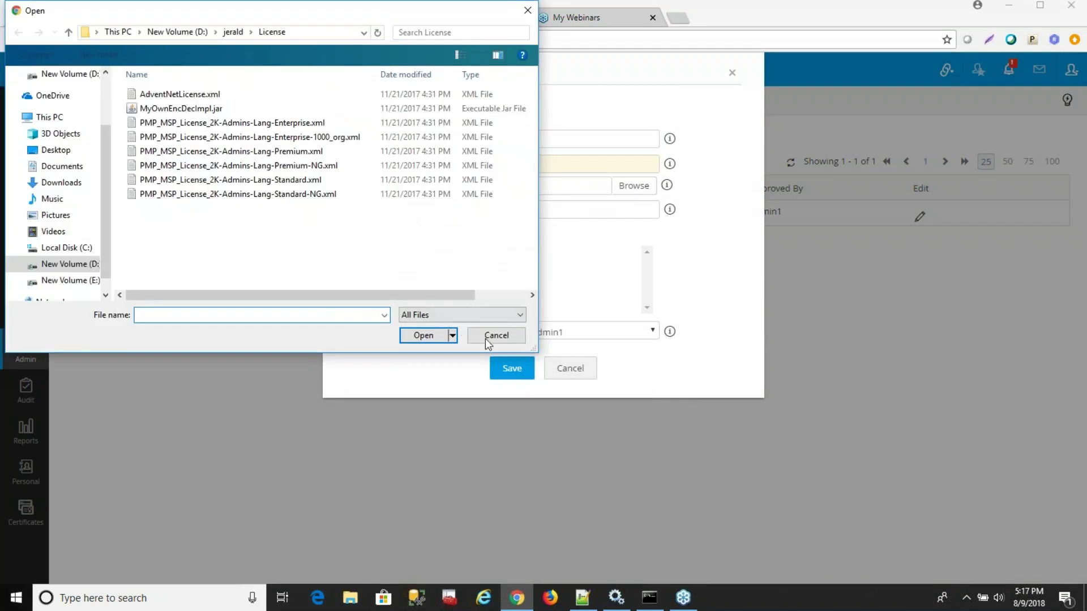
{"action": "left_click", "coordinate": [511, 342]}
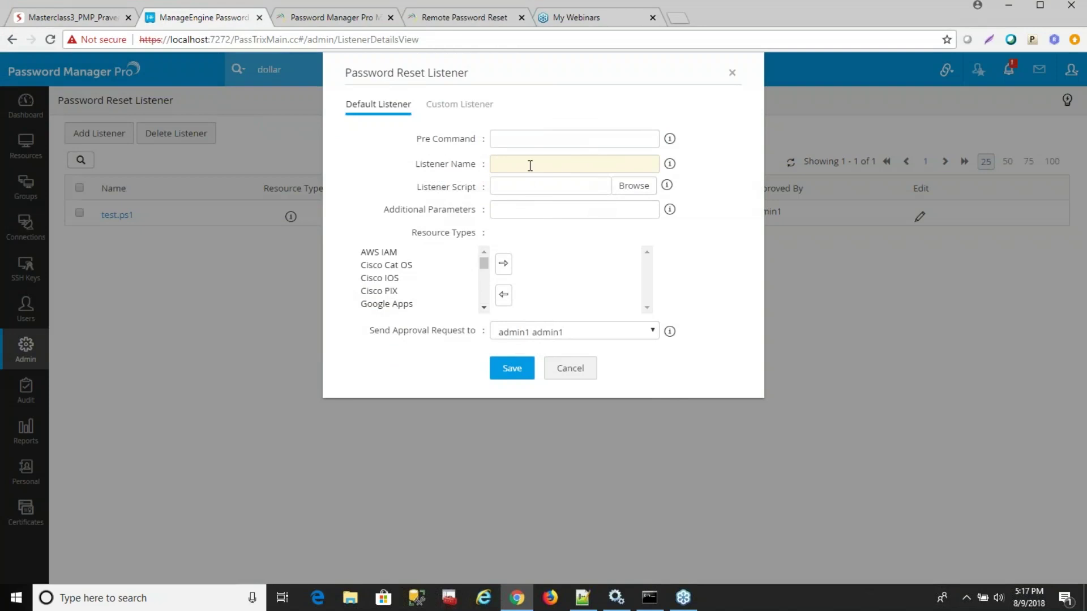
Try the Custom Listener option and cancel, then open and cancel editing test.ps1.
{"action": "left_click_drag", "start_coordinate": [484, 264], "coordinate": [461, 274]}
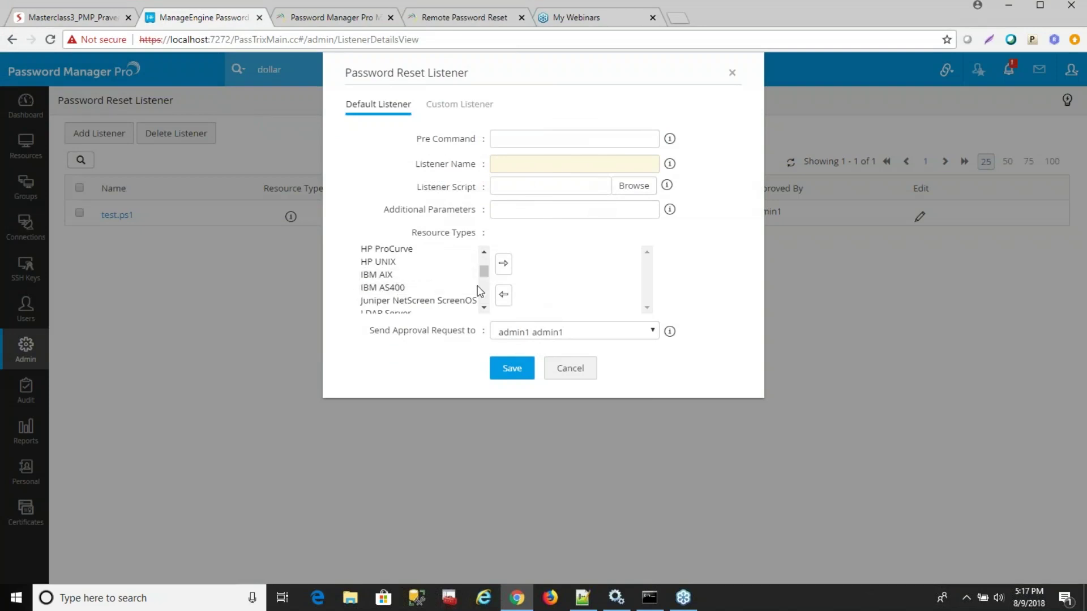
{"action": "left_click", "coordinate": [459, 104]}
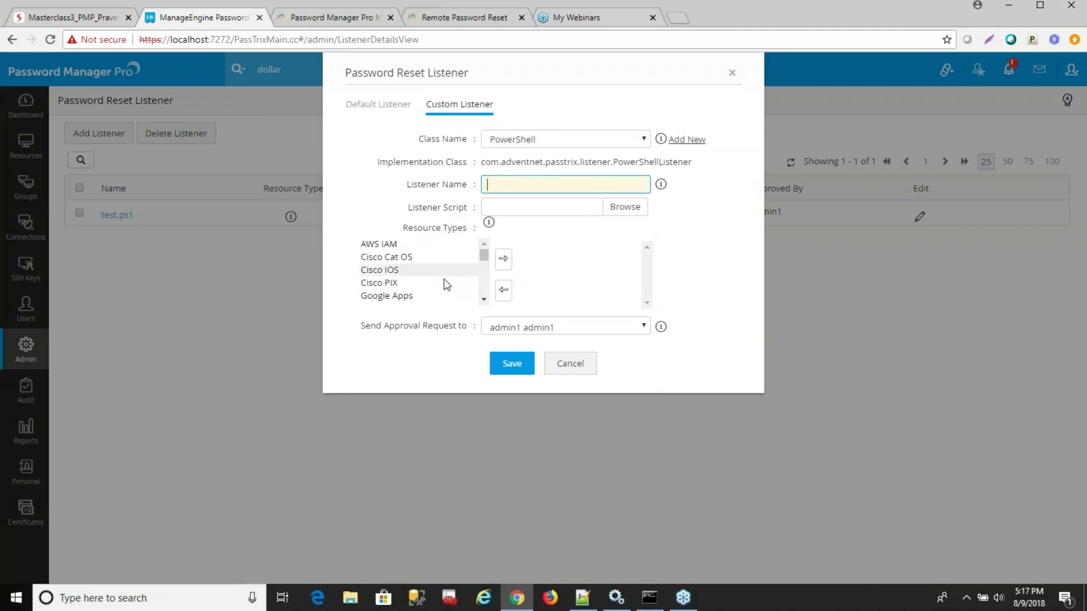
{"action": "left_click", "coordinate": [569, 365]}
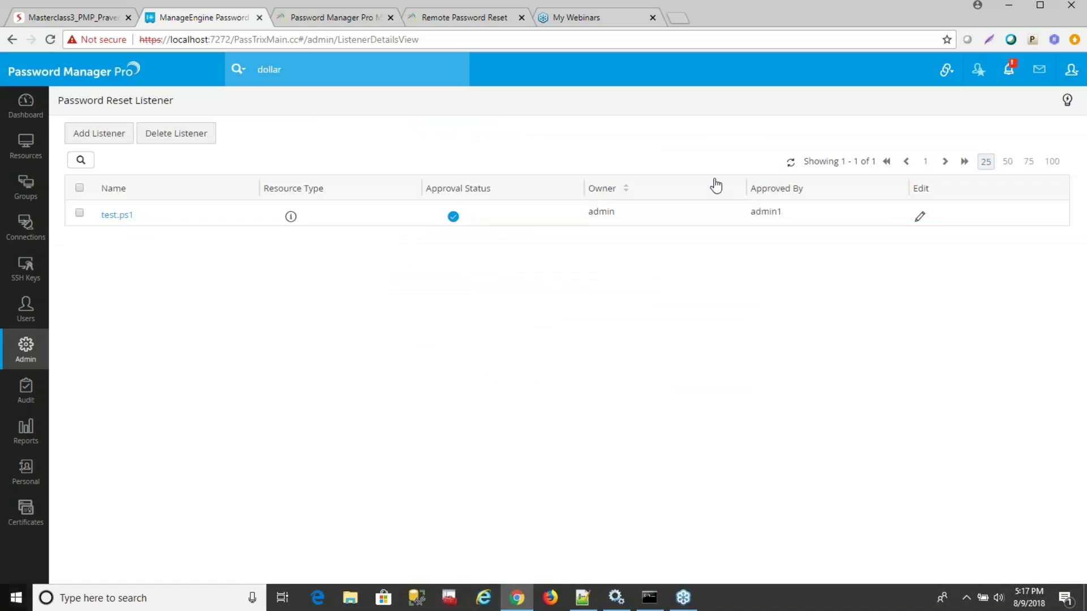
{"action": "left_click", "coordinate": [918, 217]}
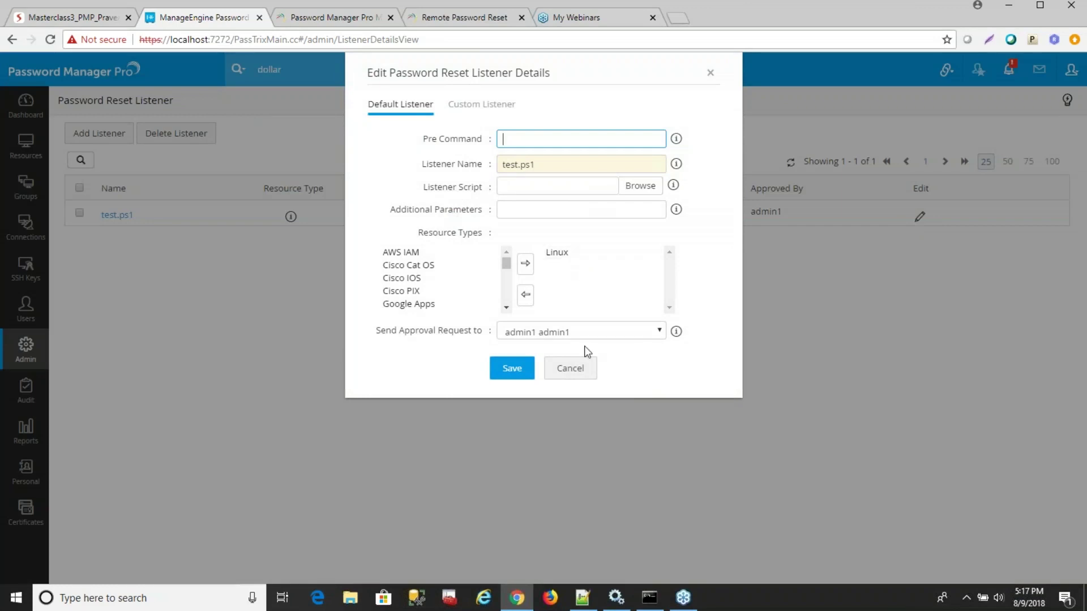
{"action": "left_click", "coordinate": [581, 376]}
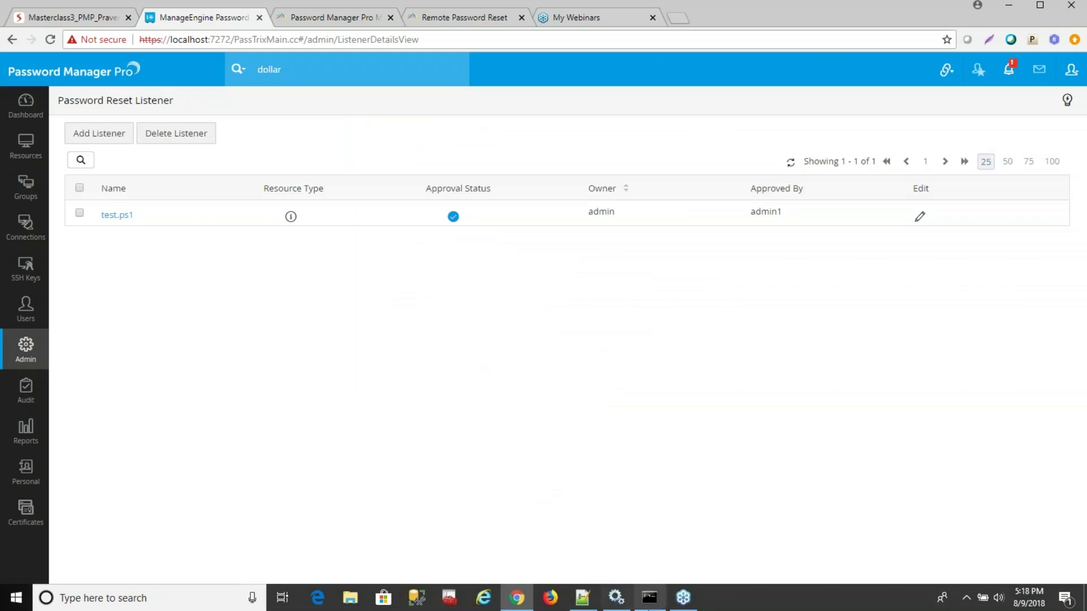
Review test.ps1 in Notepad++, highlighting its ServicesRun.txt output, then show the PMP resources list.
{"action": "left_click", "coordinate": [582, 597]}
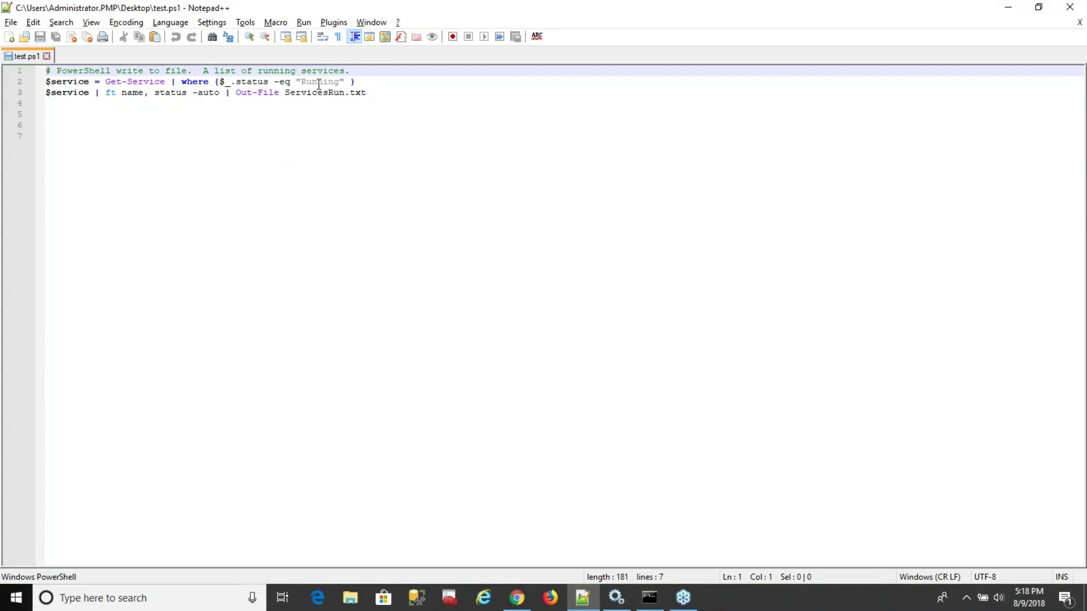
{"action": "left_click_drag", "start_coordinate": [286, 93], "coordinate": [379, 94]}
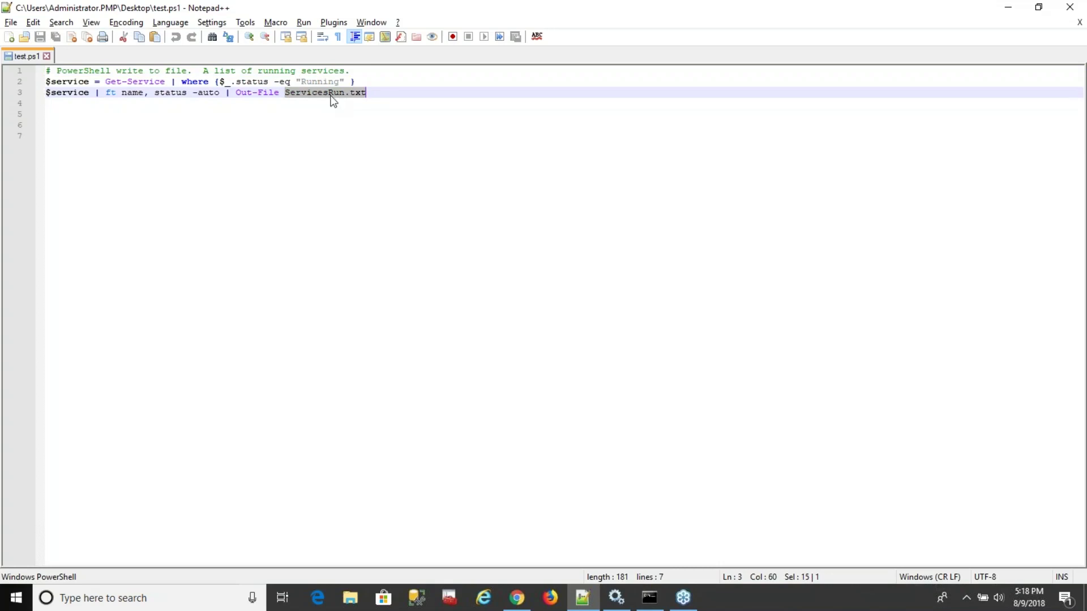
{"action": "left_click", "coordinate": [516, 597]}
{"action": "left_click", "coordinate": [27, 148]}
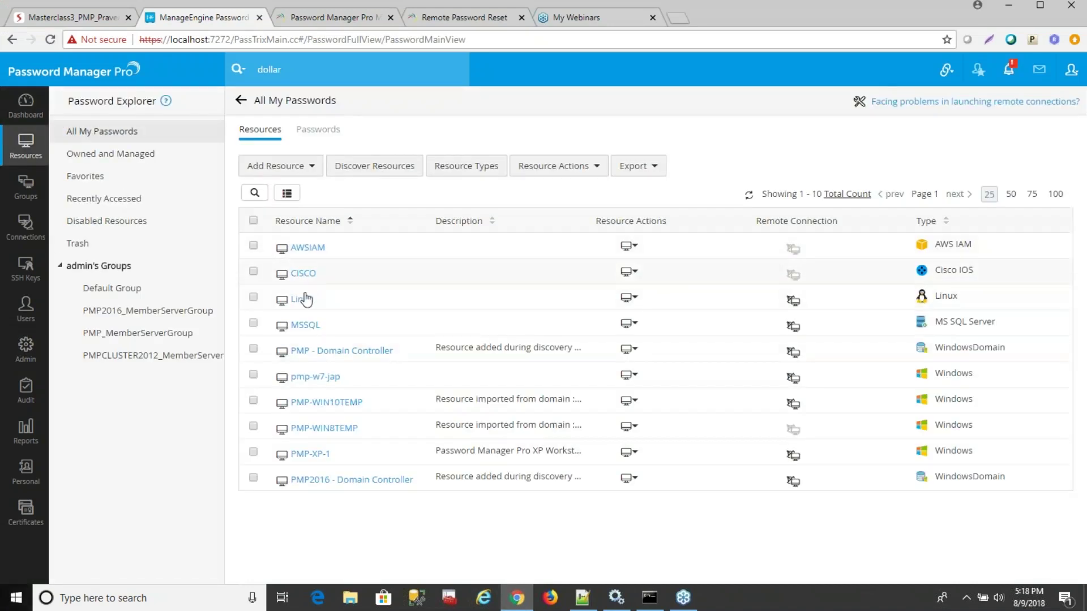
Give the Linux resource's aroot account a generated password applied remotely, then recheck the listener script.
{"action": "left_click", "coordinate": [299, 301]}
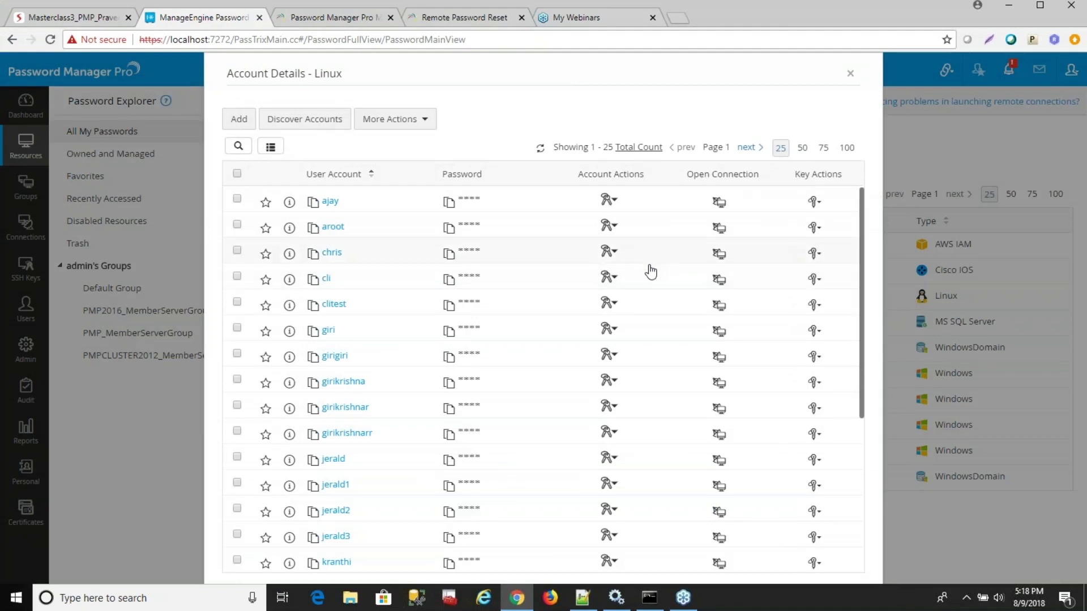
{"action": "left_click", "coordinate": [611, 228]}
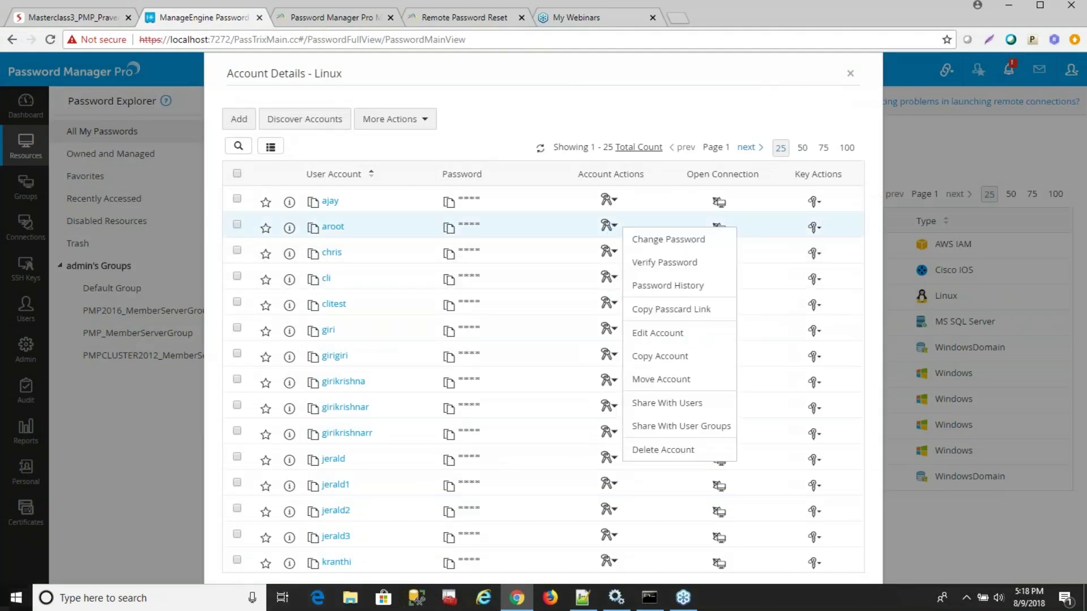
{"action": "left_click", "coordinate": [657, 241]}
{"action": "left_click", "coordinate": [677, 159]}
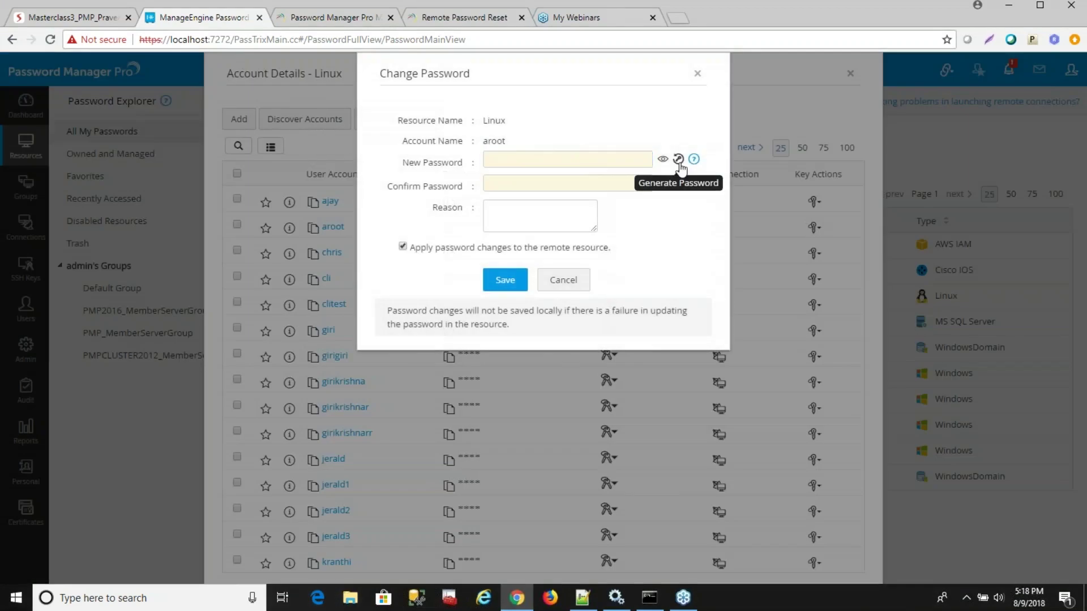
{"action": "left_click", "coordinate": [521, 283]}
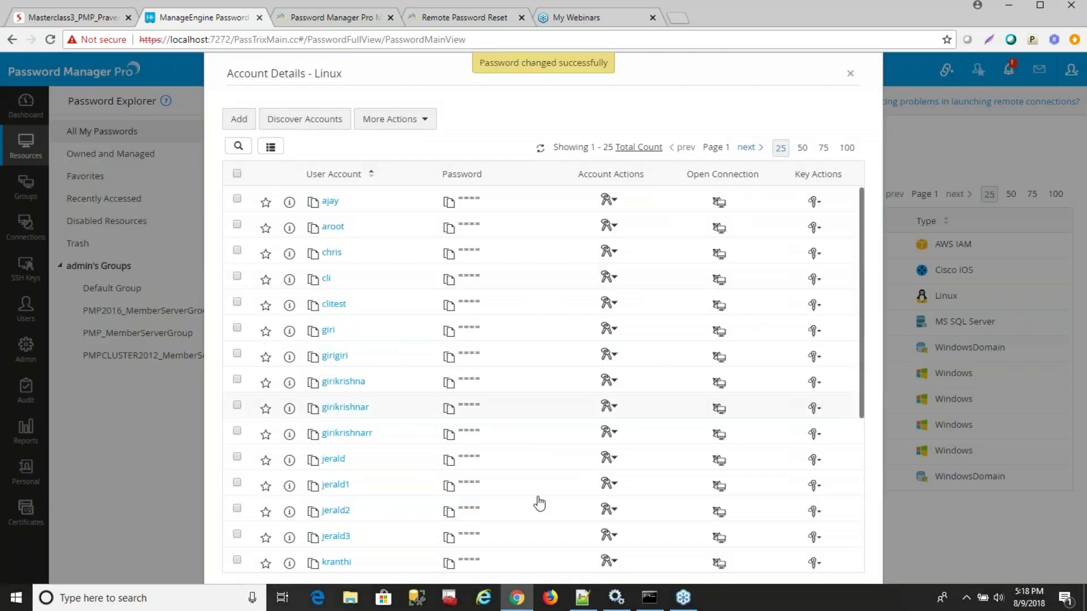
{"action": "left_click", "coordinate": [580, 605]}
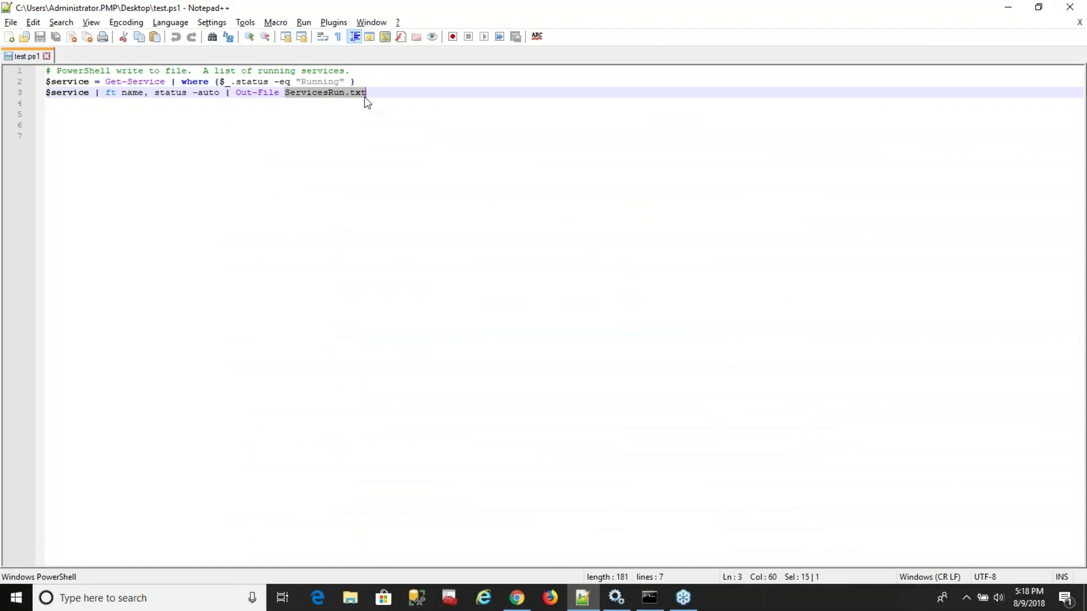
{"action": "left_click", "coordinate": [517, 597]}
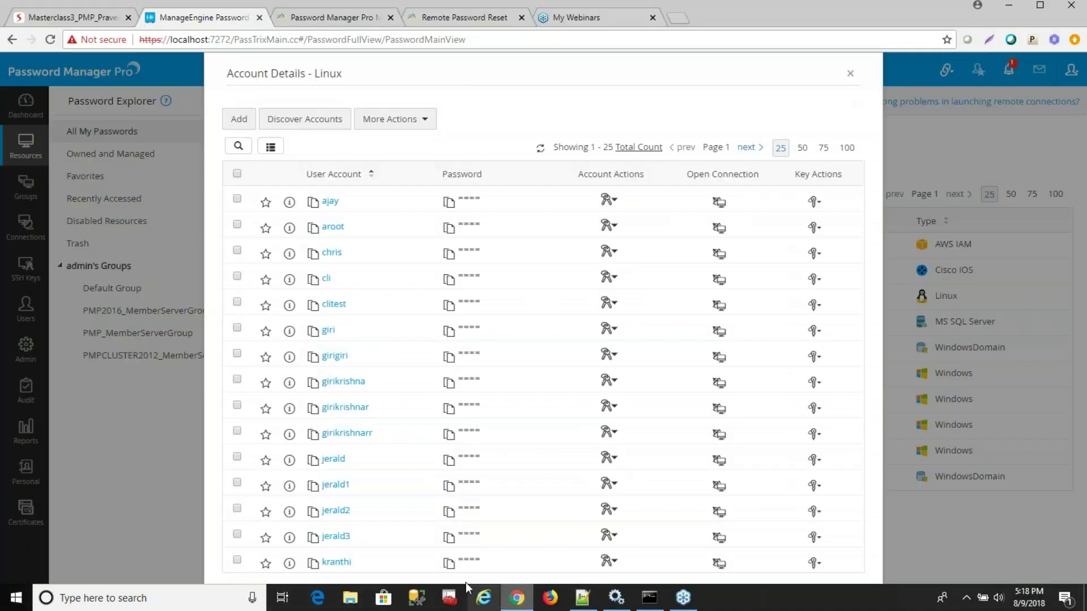
Review the Resource Audit entries for the Linux password change and test.ps1 listener run, then show the Q&A slide.
{"action": "left_click", "coordinate": [849, 74]}
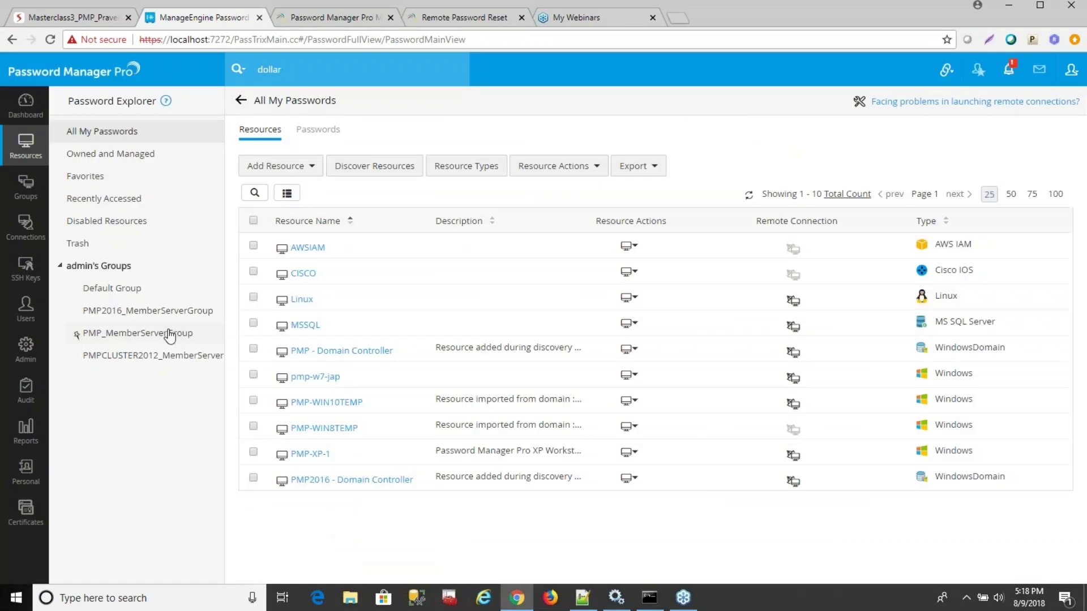
{"action": "left_click", "coordinate": [34, 403]}
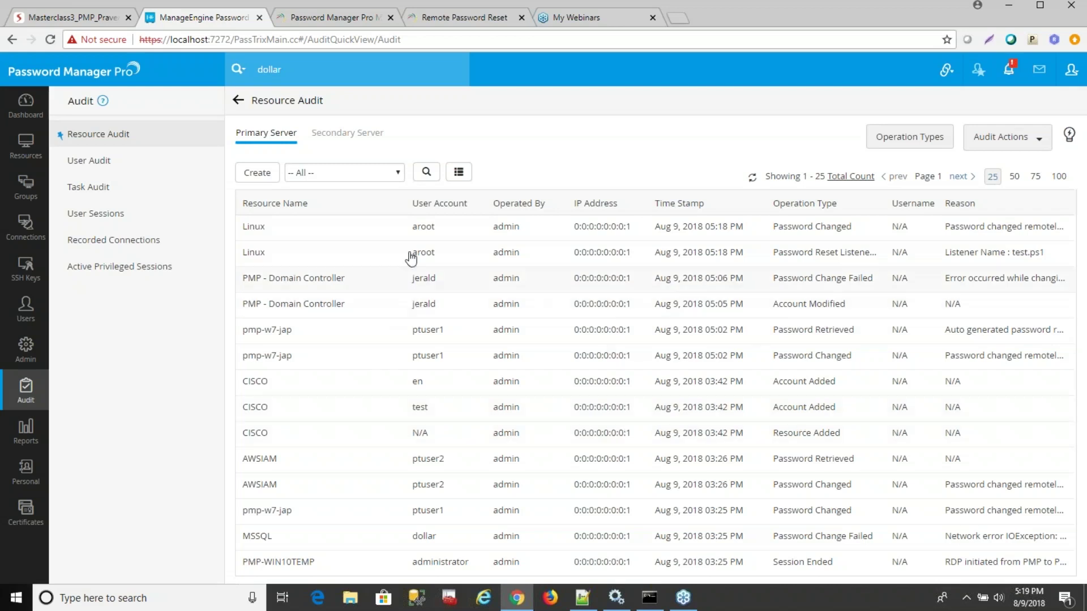
{"action": "left_click", "coordinate": [63, 18]}
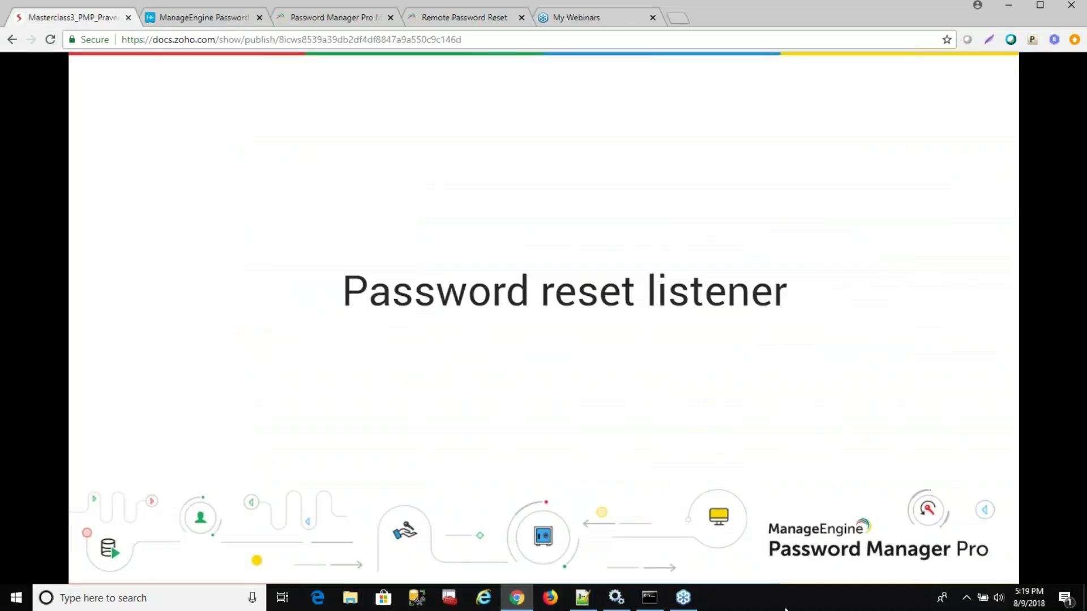
{"action": "left_click", "coordinate": [682, 459]}
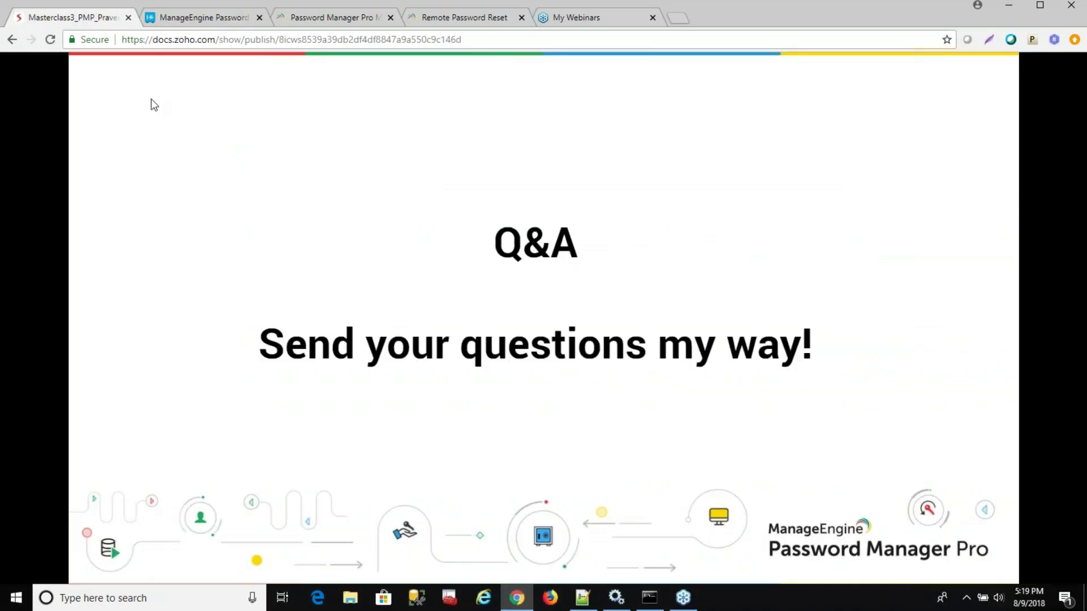
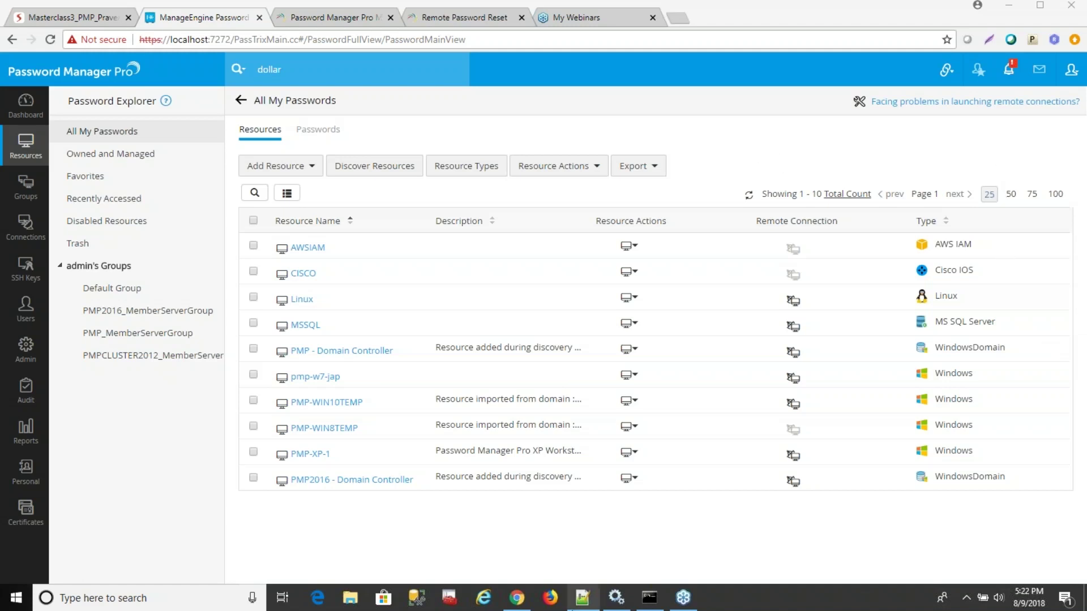
Show the Windows Services console listing the Password Manager Pro, PMP Agent and PMP Wrapper services.
{"action": "left_click", "coordinate": [615, 597]}
{"action": "left_click", "coordinate": [281, 220]}
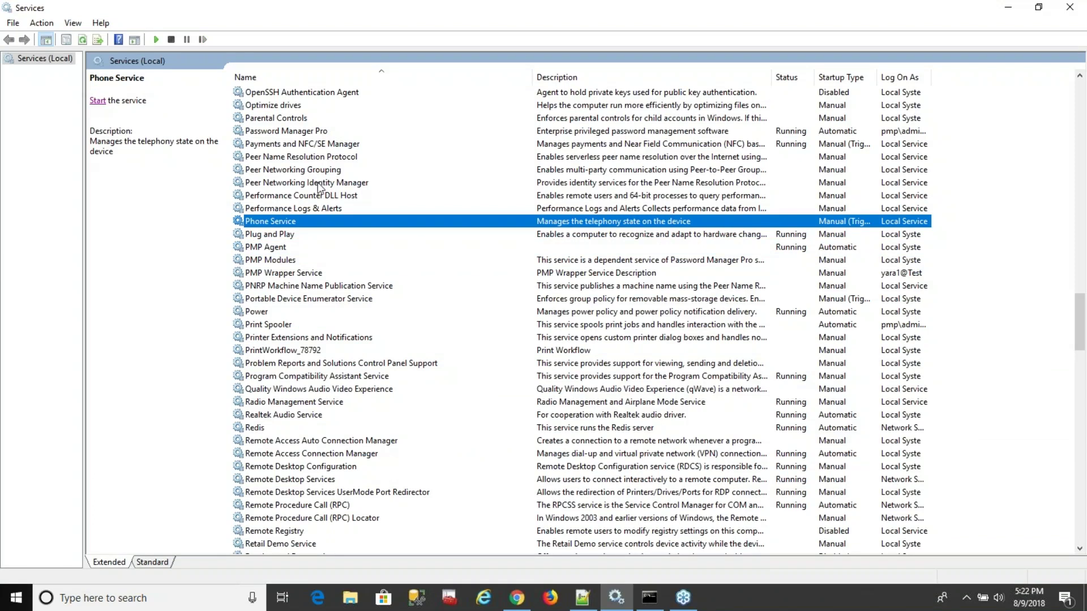
Bring the Password Manager Pro All My Passwords list back in Chrome.
{"action": "left_click", "coordinate": [517, 598]}
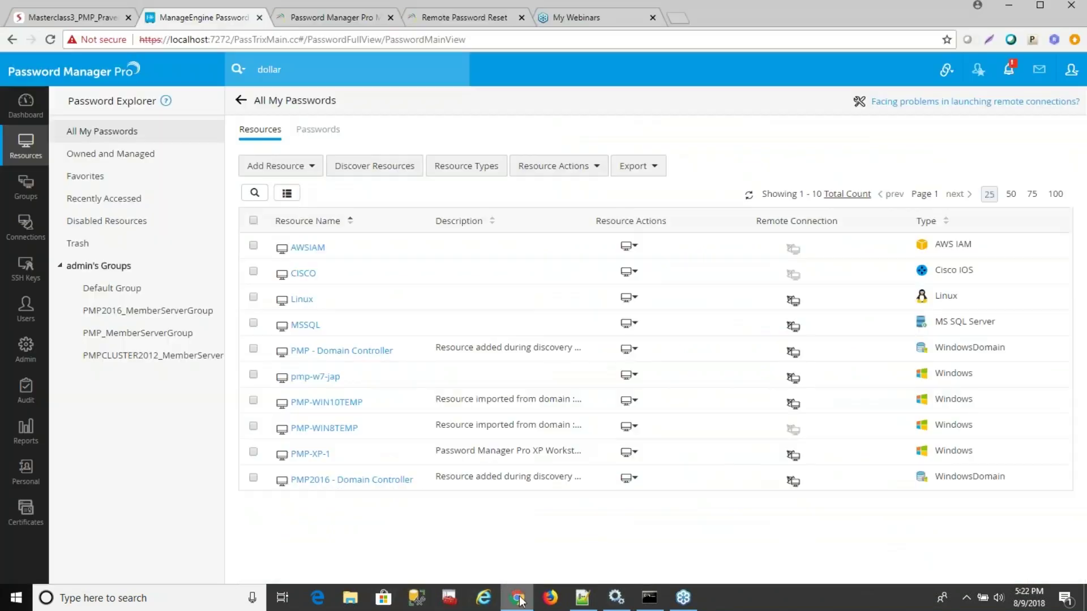
{"action": "left_click", "coordinate": [26, 430]}
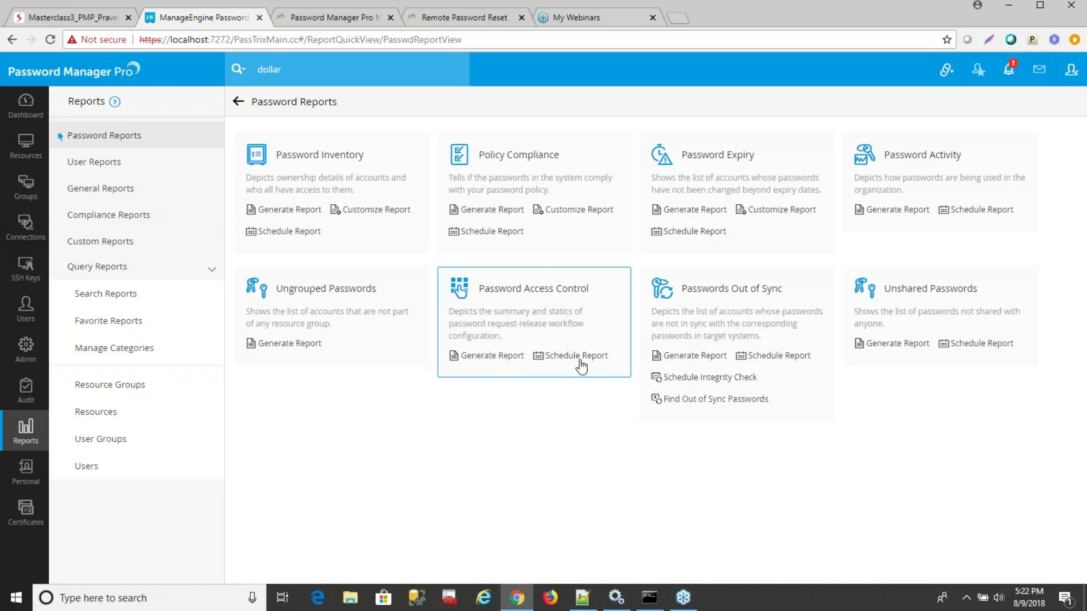
{"action": "left_click", "coordinate": [736, 378]}
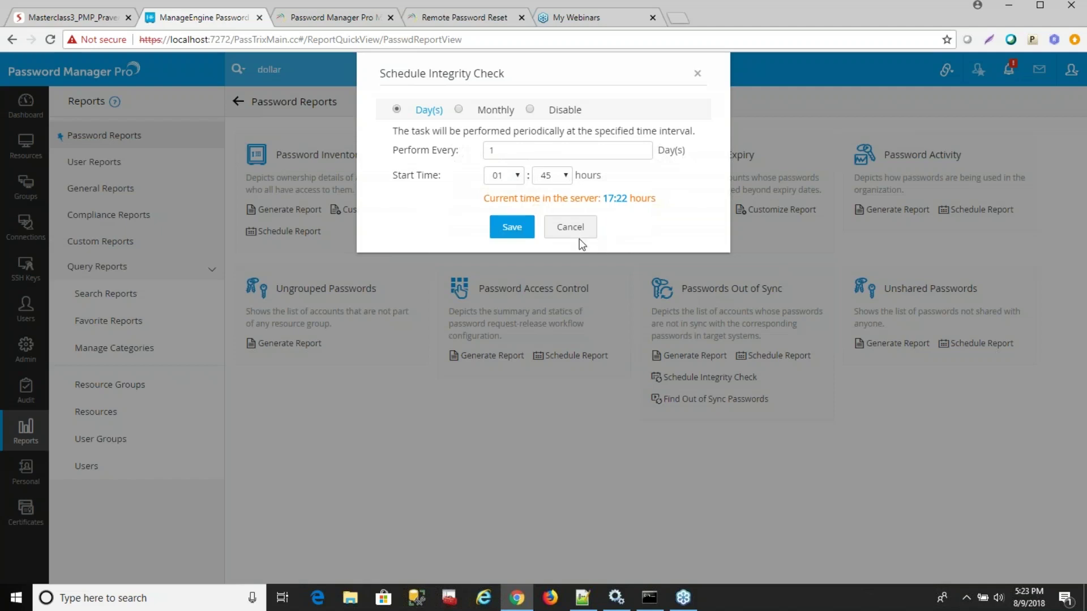
{"action": "left_click", "coordinate": [698, 74]}
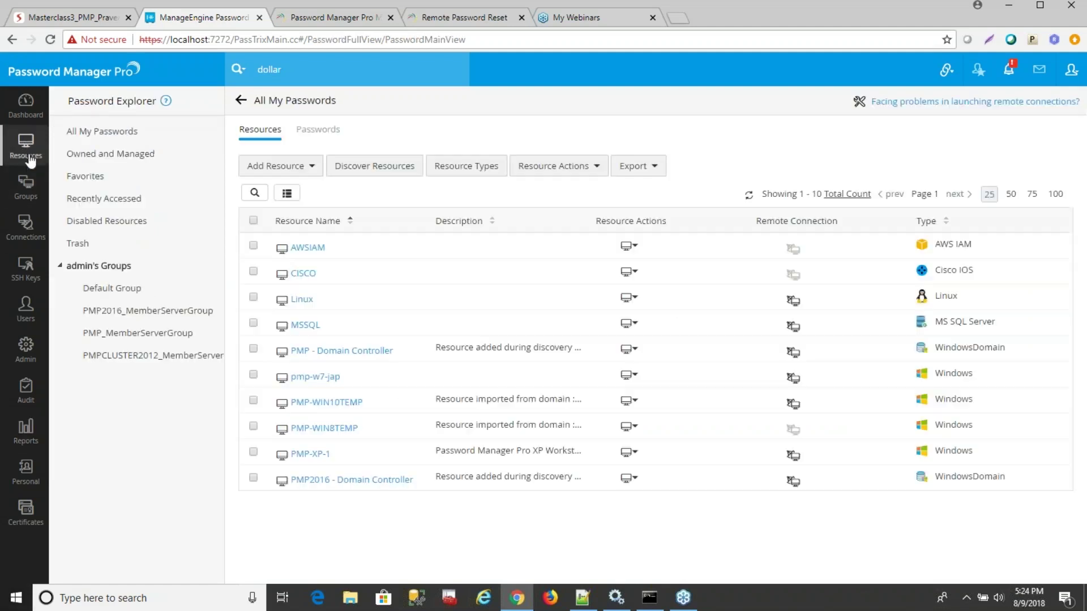
Inspect PMP_MemberServerGroup's Password Out Of Sync notification settings without saving any changes.
{"action": "left_click", "coordinate": [26, 186]}
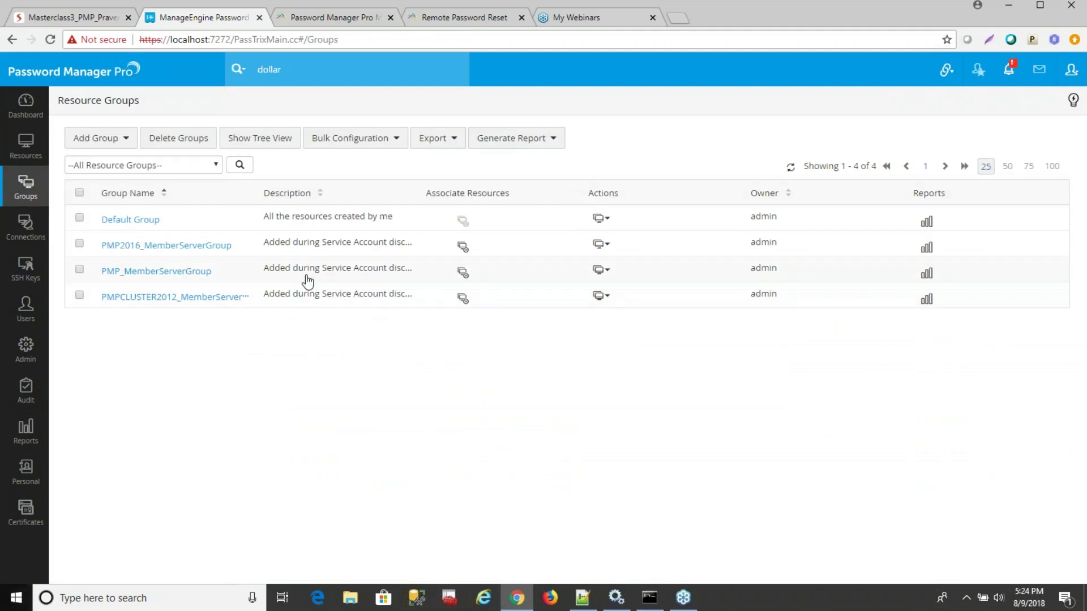
{"action": "left_click", "coordinate": [603, 274]}
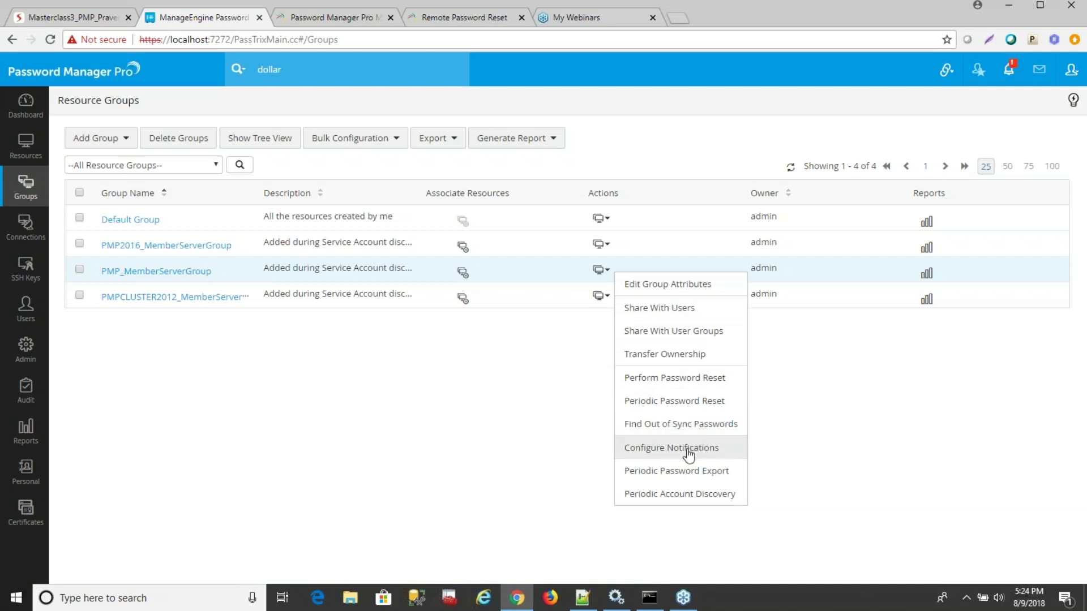
{"action": "left_click", "coordinate": [689, 450]}
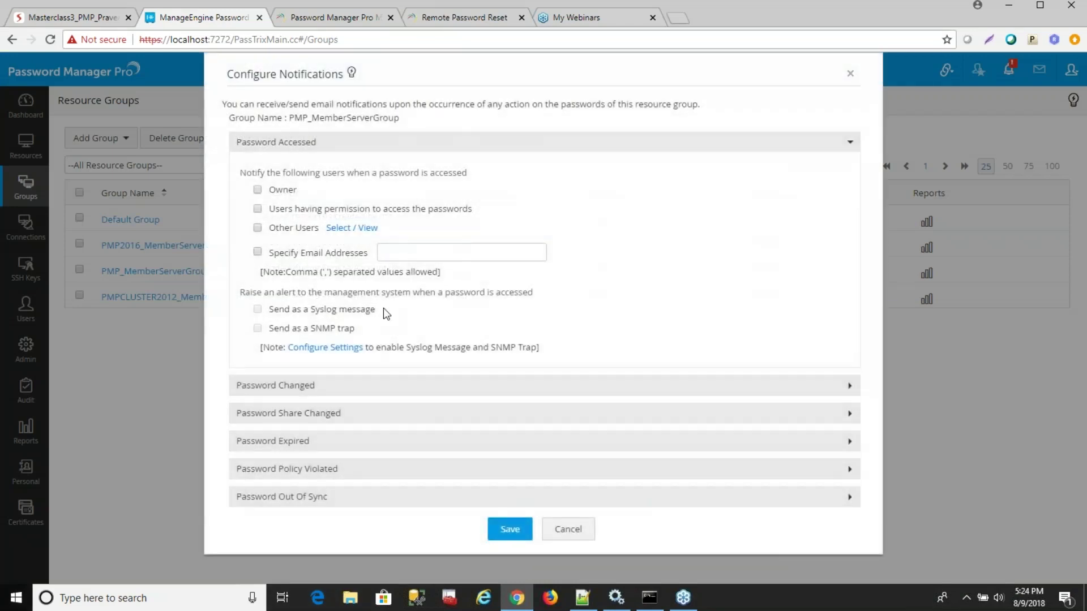
{"action": "left_click", "coordinate": [360, 503]}
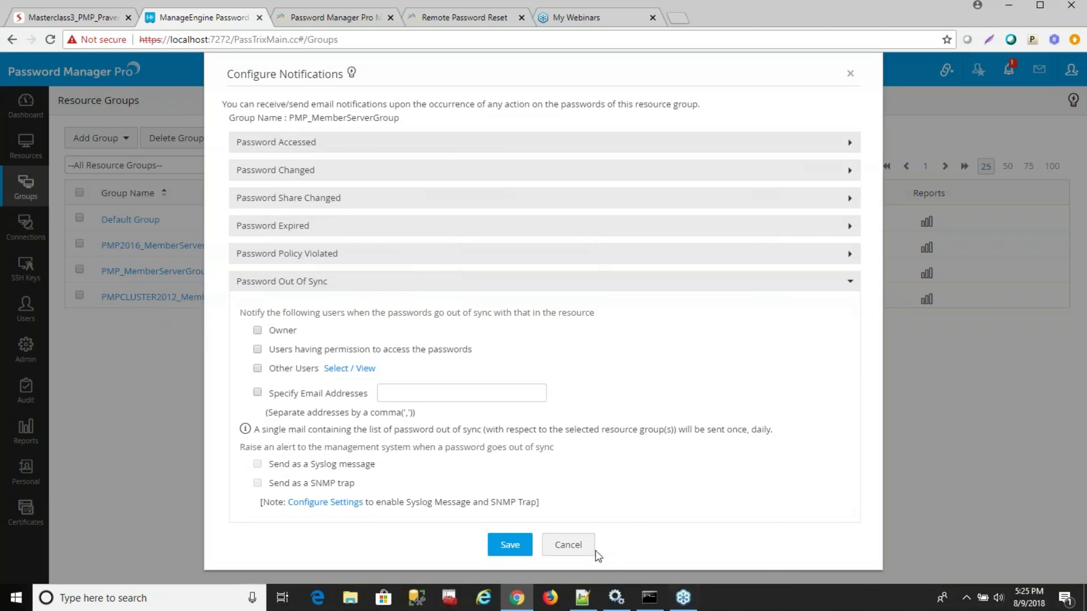
{"action": "left_click", "coordinate": [570, 546]}
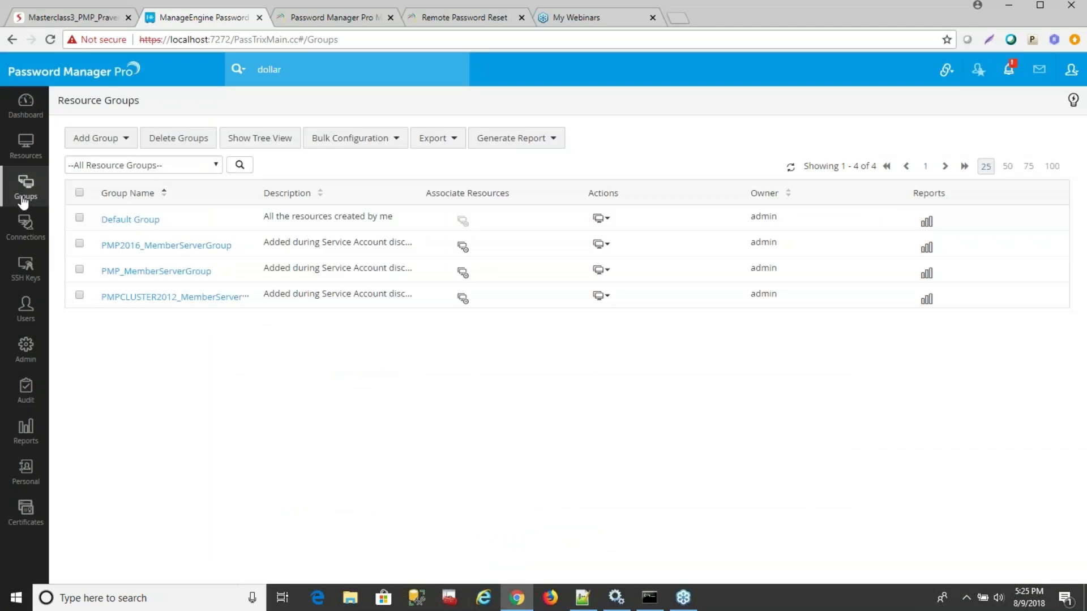
{"action": "left_click", "coordinate": [604, 296]}
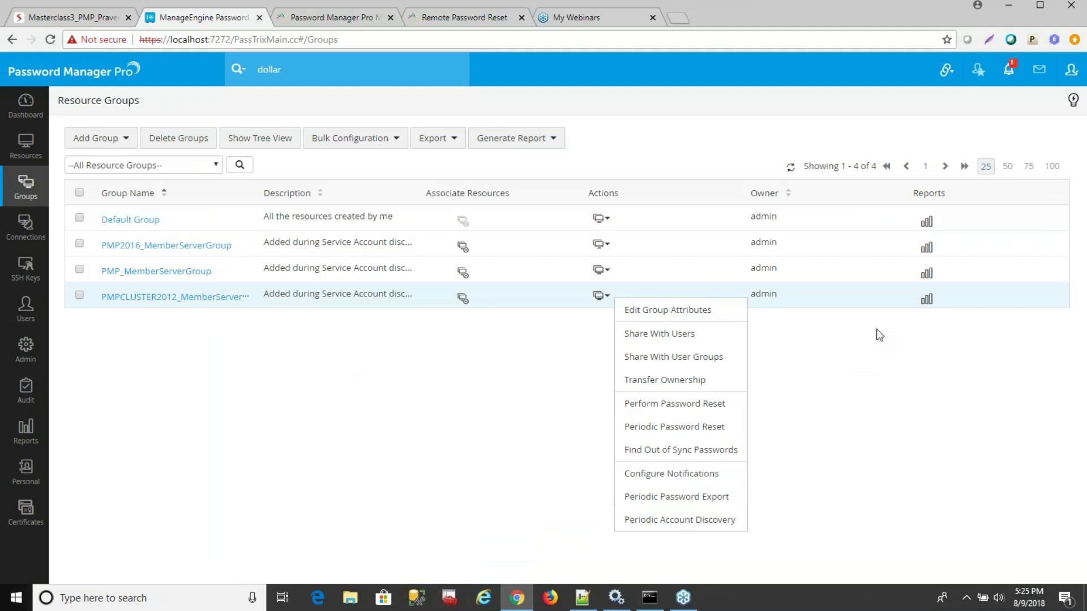
{"action": "left_click", "coordinate": [970, 336]}
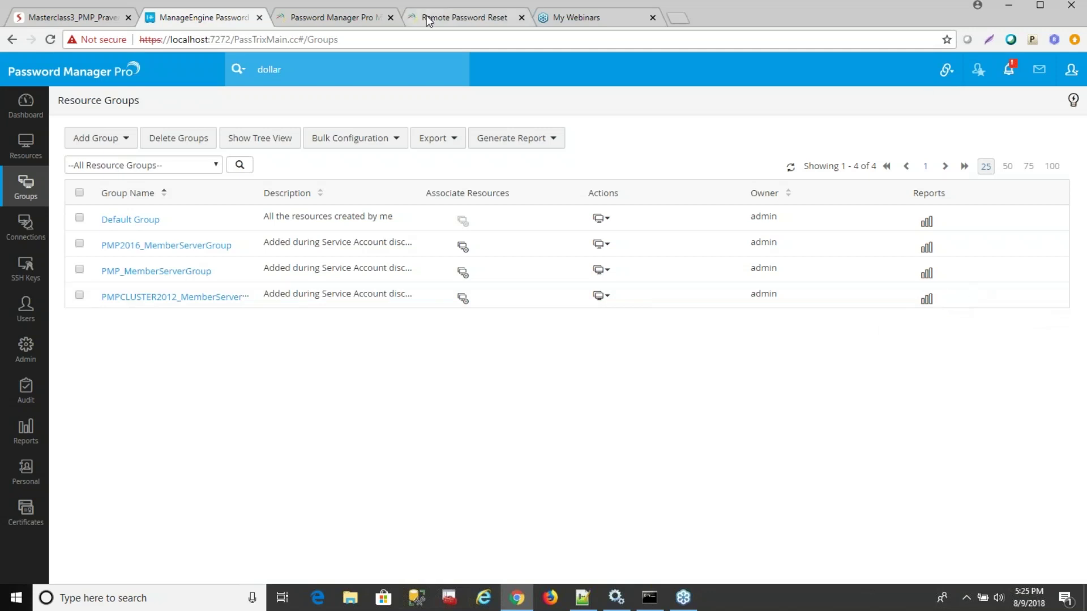
Show the Password Manager Pro training webinars page down to the August 09 session.
{"action": "left_click", "coordinate": [329, 24]}
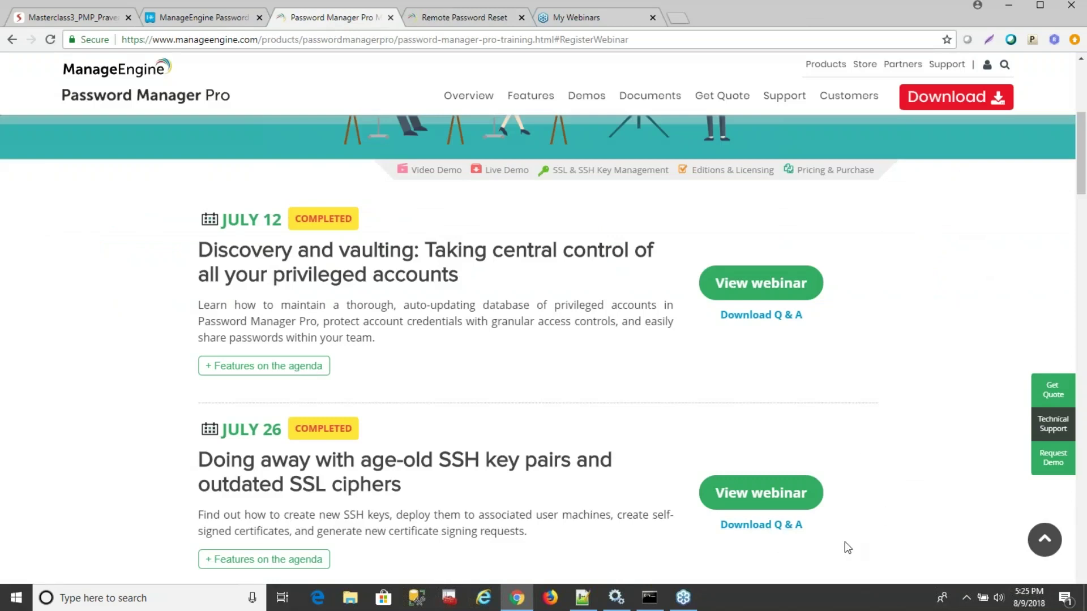
{"action": "scroll", "coordinate": [844, 542], "scroll_direction": "down", "scroll_amount": 9}
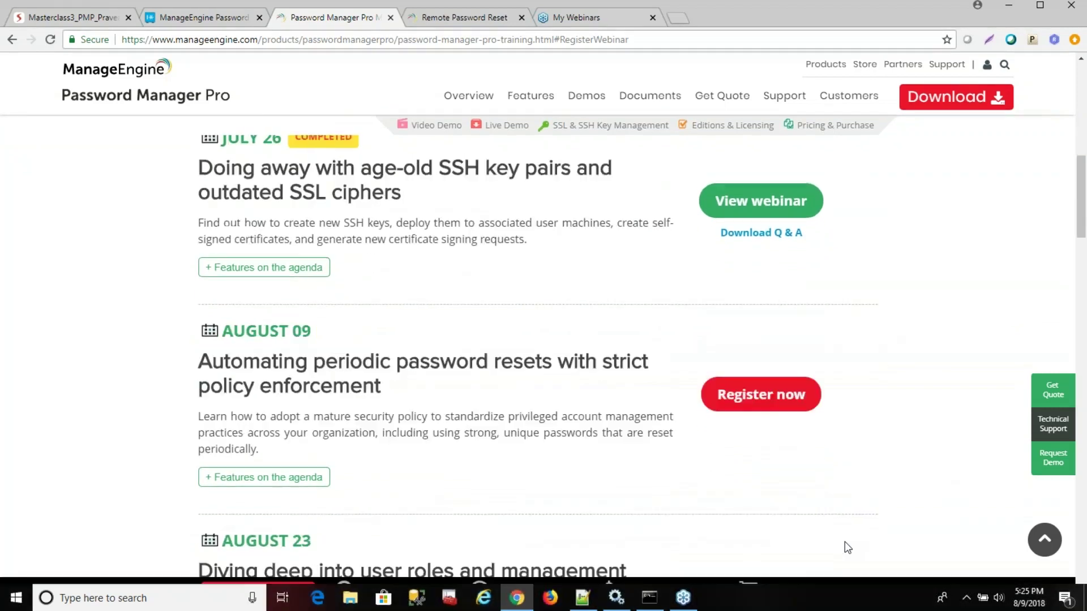